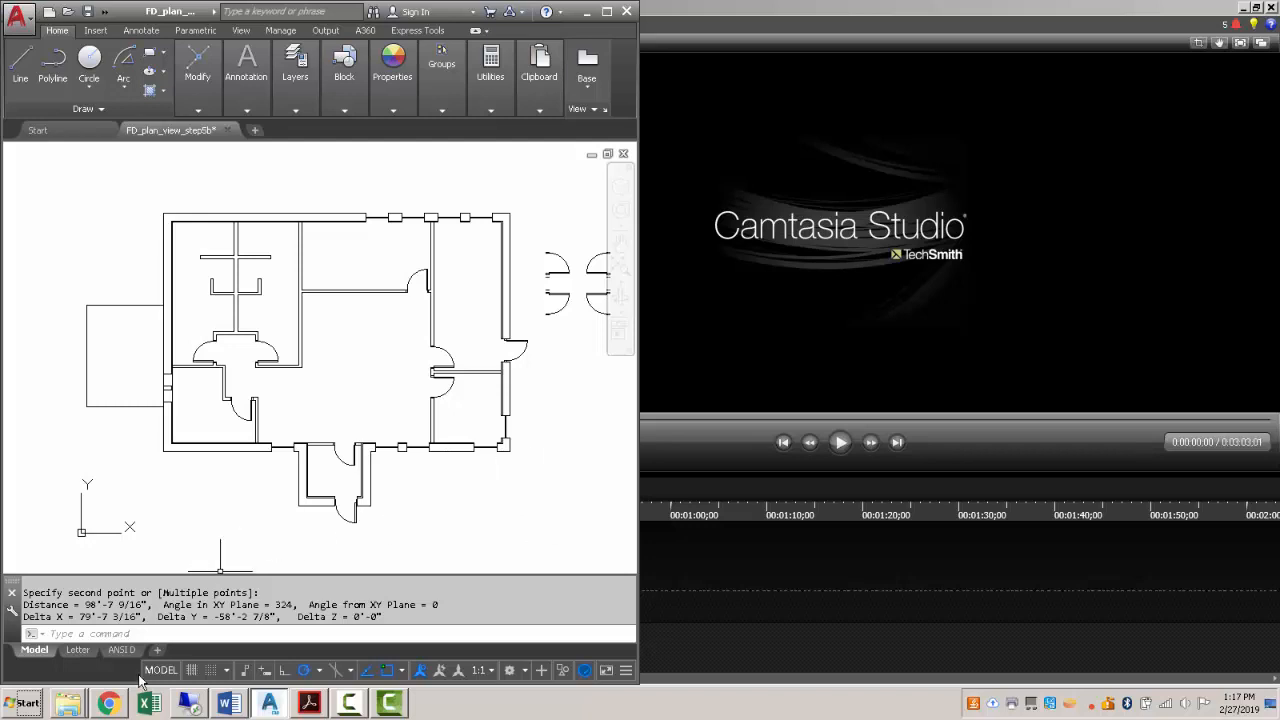
In the ANSI D layout, measure the full sheet diagonally from its upper-left corner to its lower-right corner.
left_click(120, 649)
left_click(348, 287)
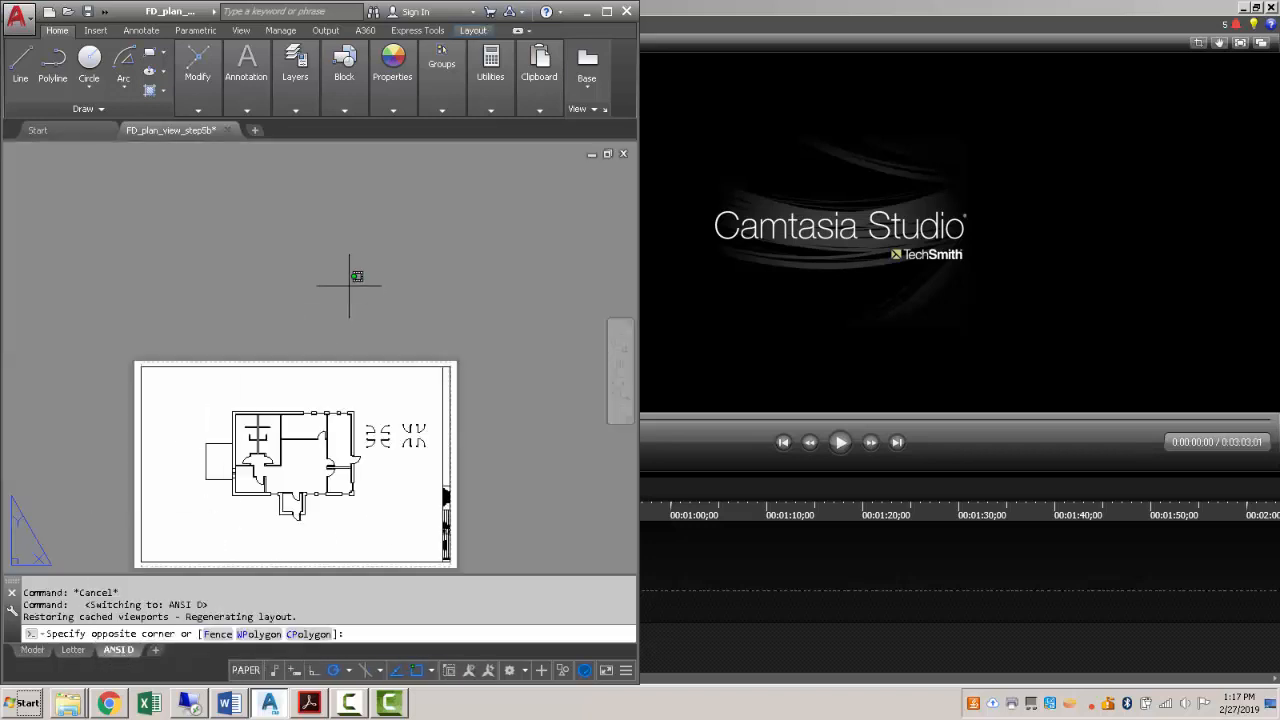
key("Escape")
middle_click_drag(313, 455, 334, 359)
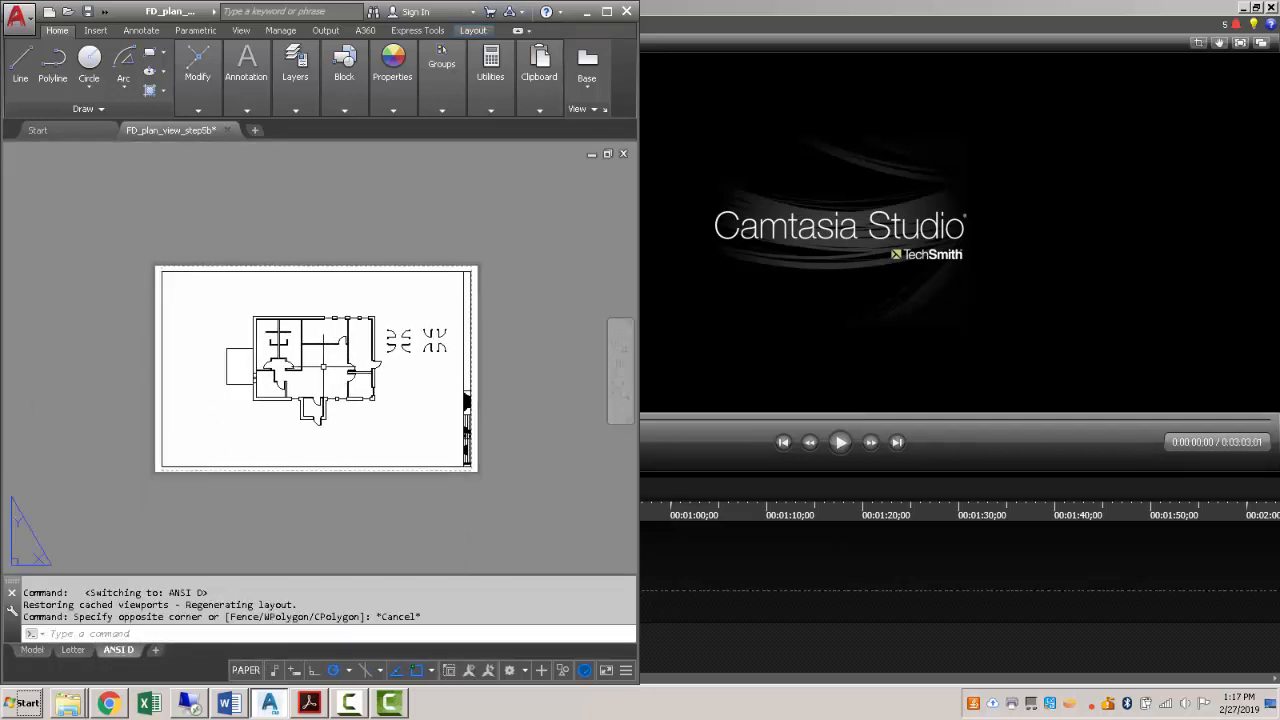
scroll(322, 363, "up", 2)
type("dist")
key("Return")
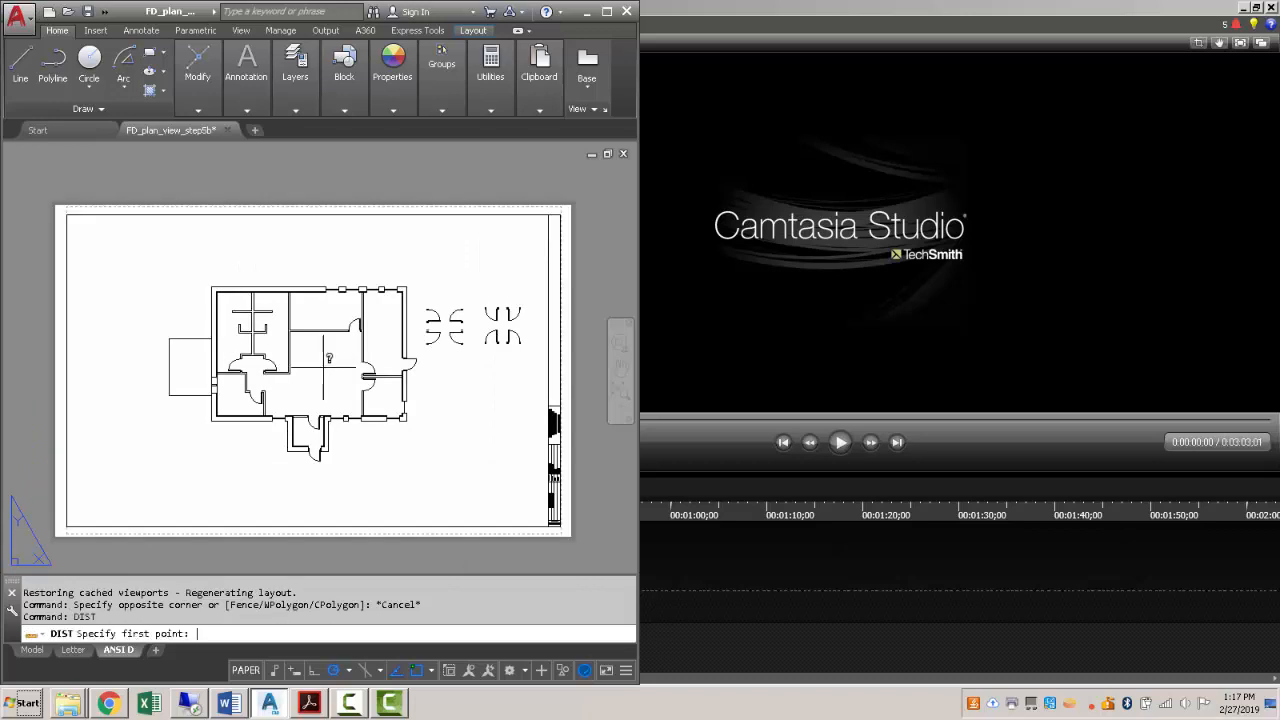
left_click(57, 205)
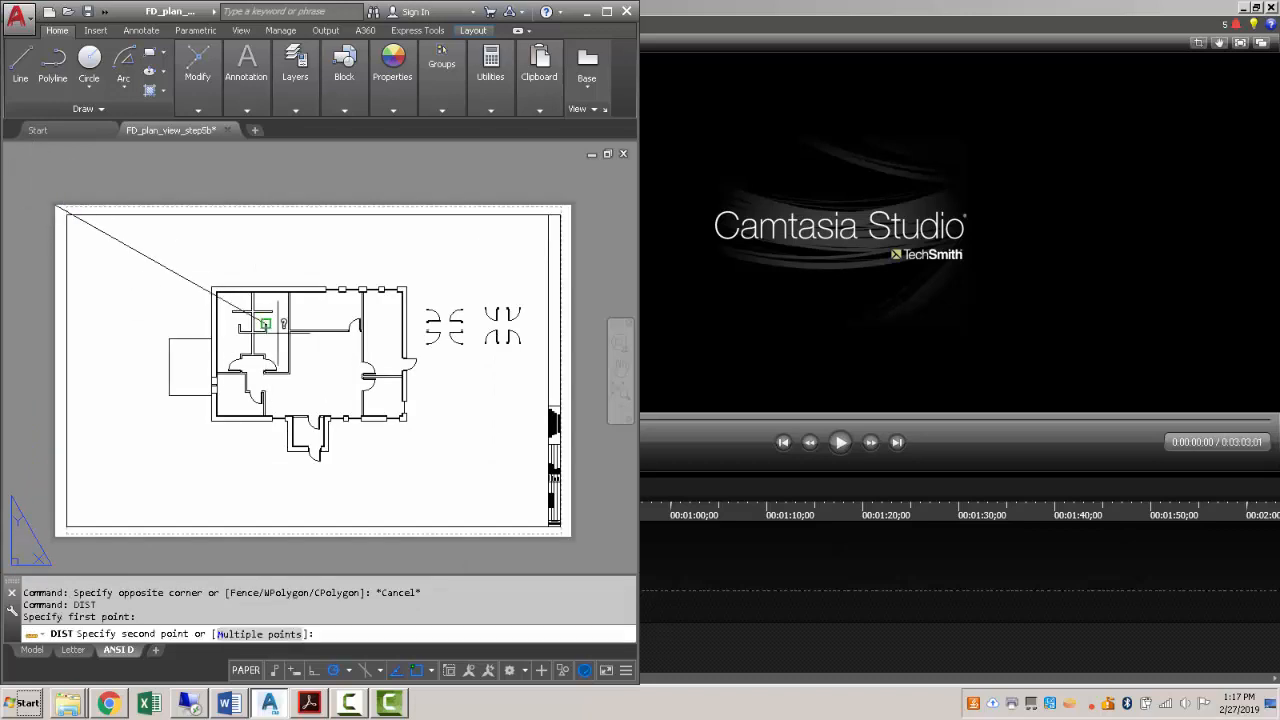
left_click(570, 535)
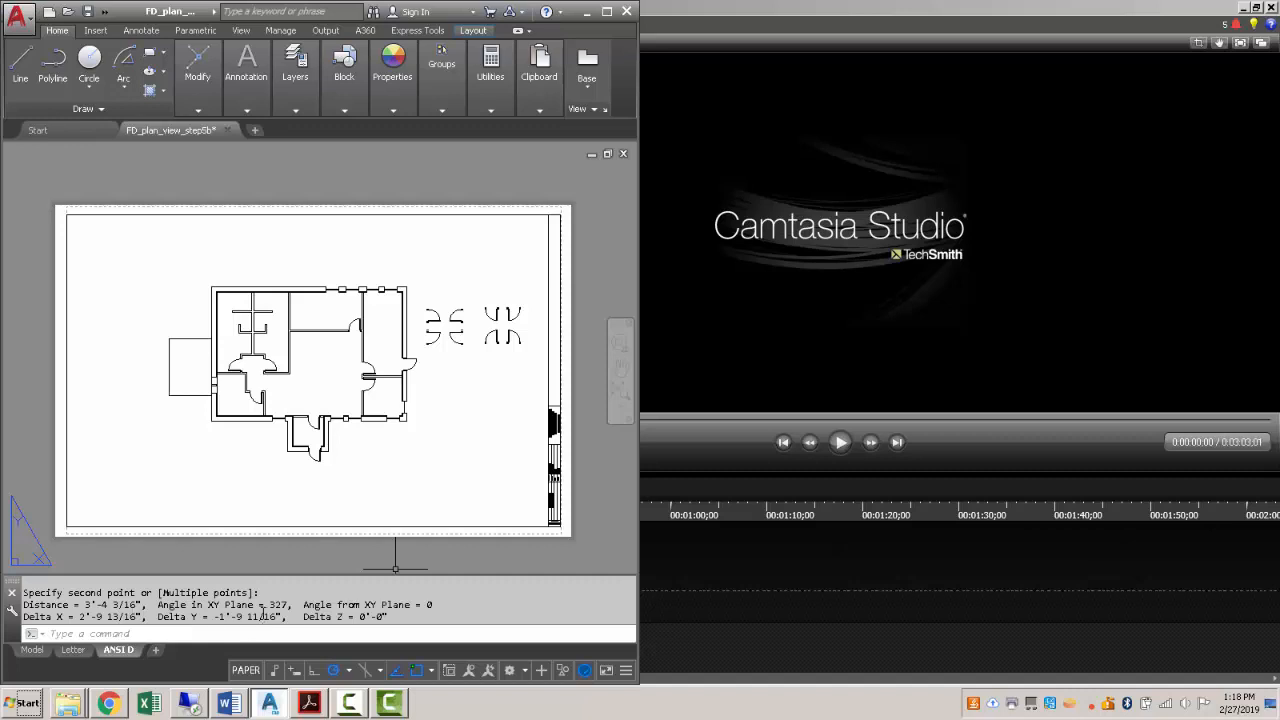
Measure the usable drawing area diagonally from the border's lower-left corner to the upper-left corner of the title block strip.
type("dist")
key("Return")
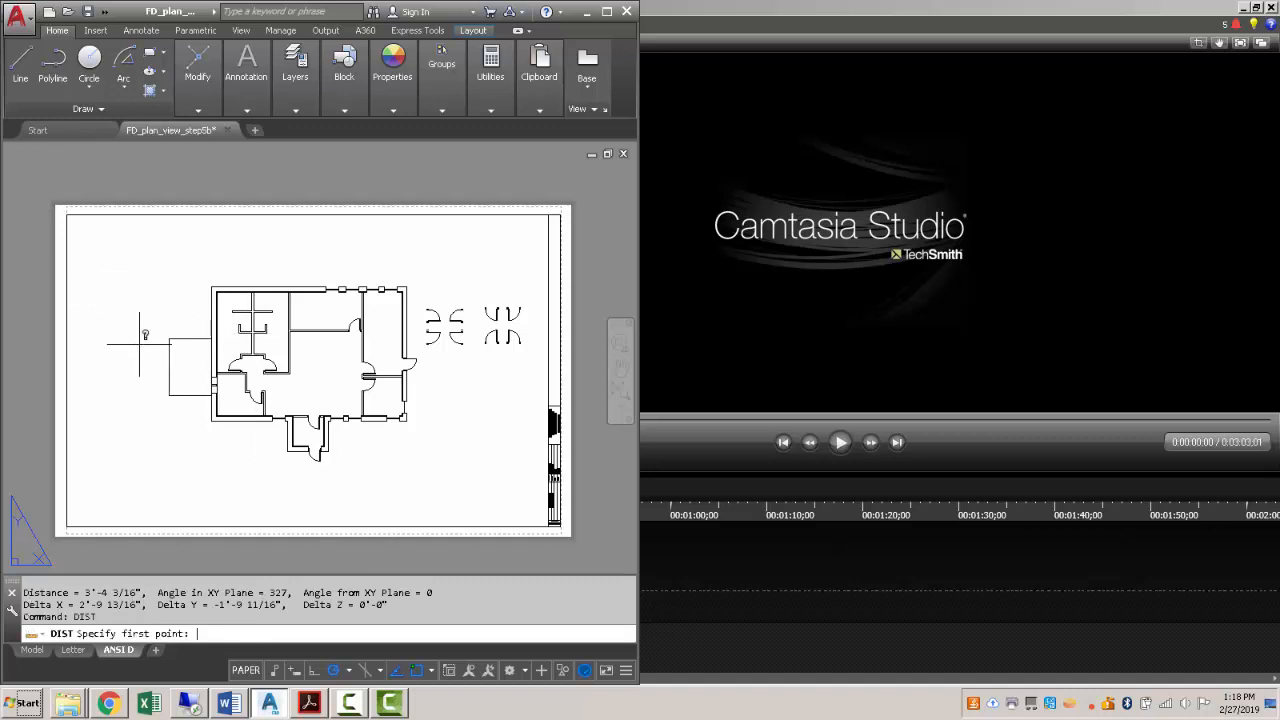
left_click(67, 524)
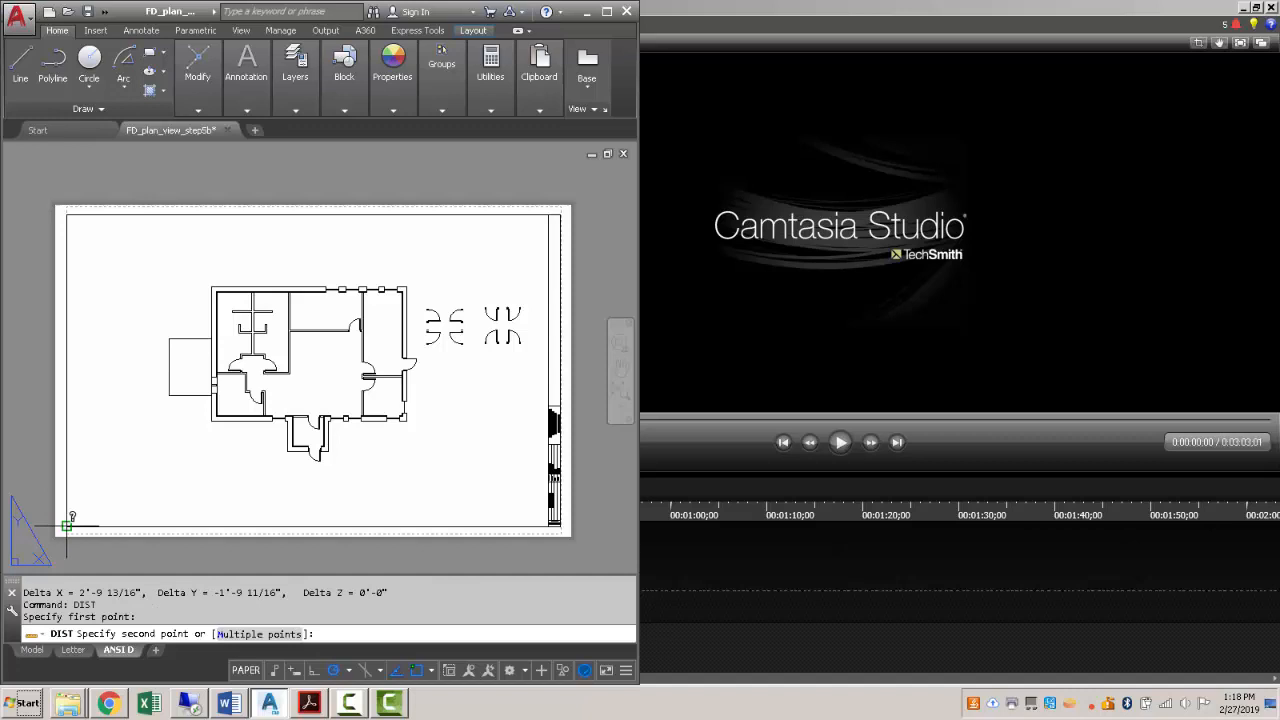
left_click(546, 214)
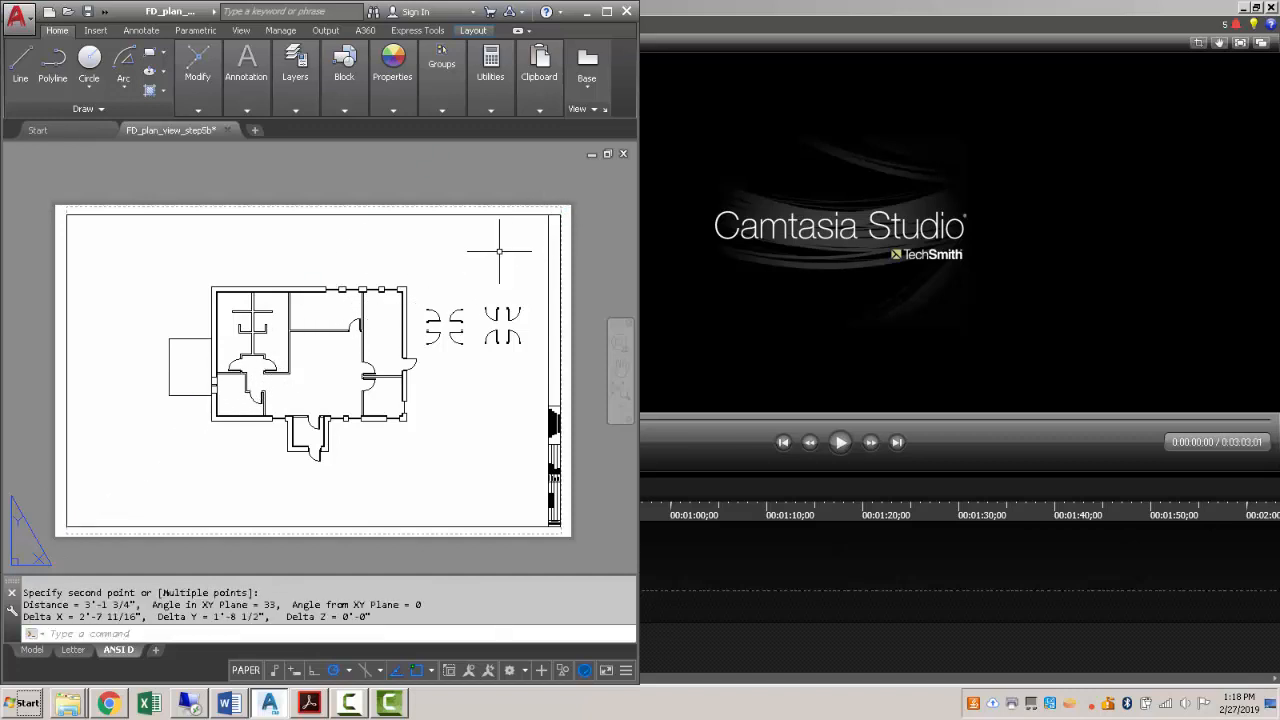
Switch to equations.docx in Word and examine the calculations for the layout scale factor and the model-space text height.
left_click(229, 705)
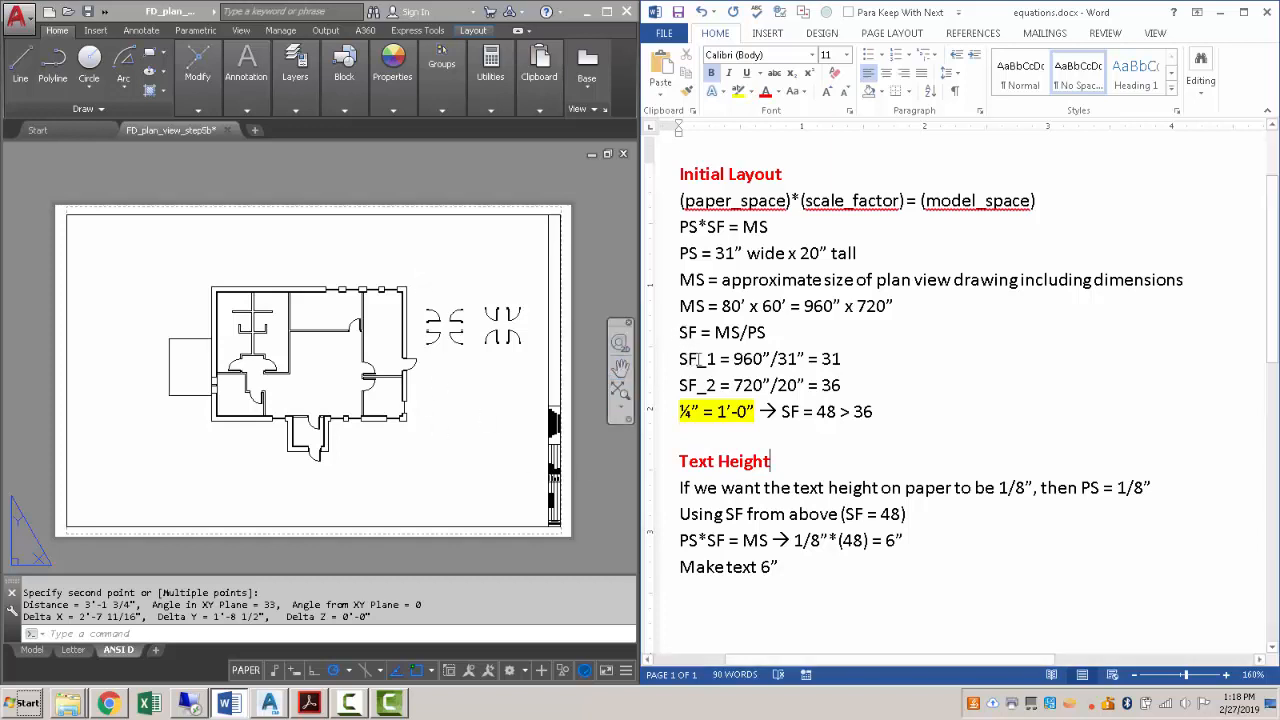
left_click_drag(842, 387, 659, 366)
left_click(852, 388)
double_click(831, 386)
left_click_drag(1000, 487, 1137, 490)
left_click_drag(781, 411, 862, 411)
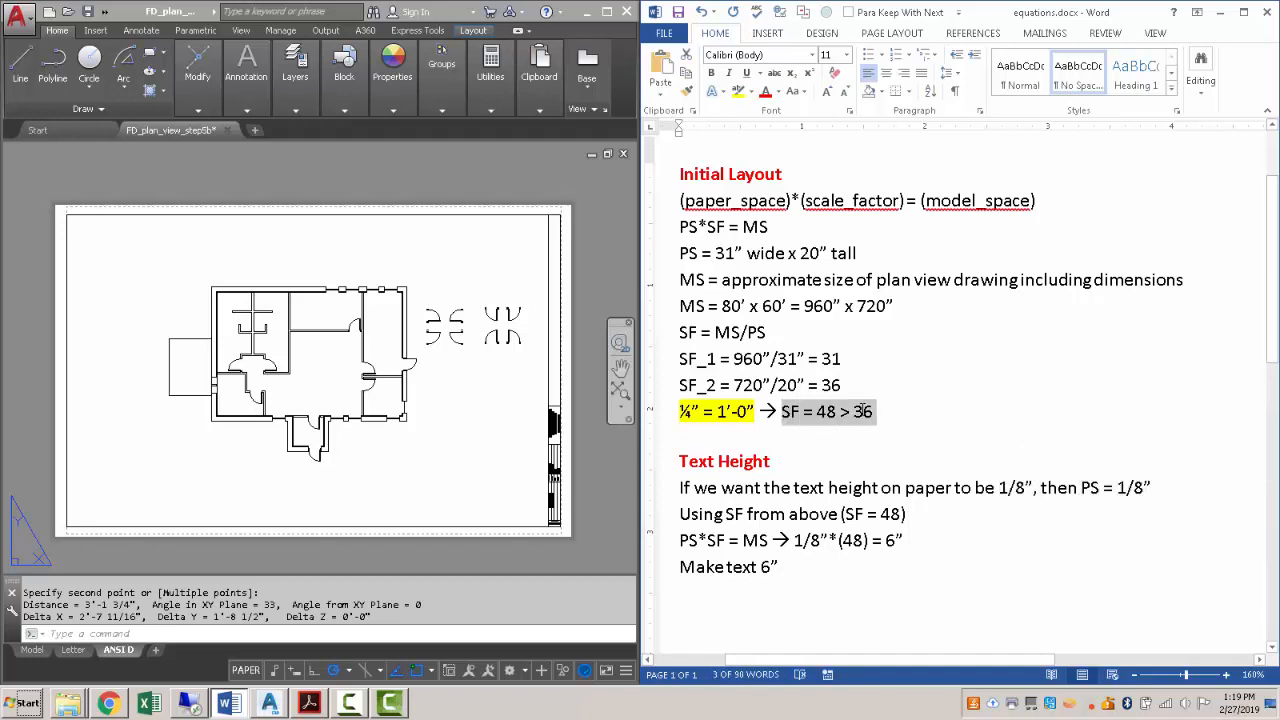
left_click(716, 412)
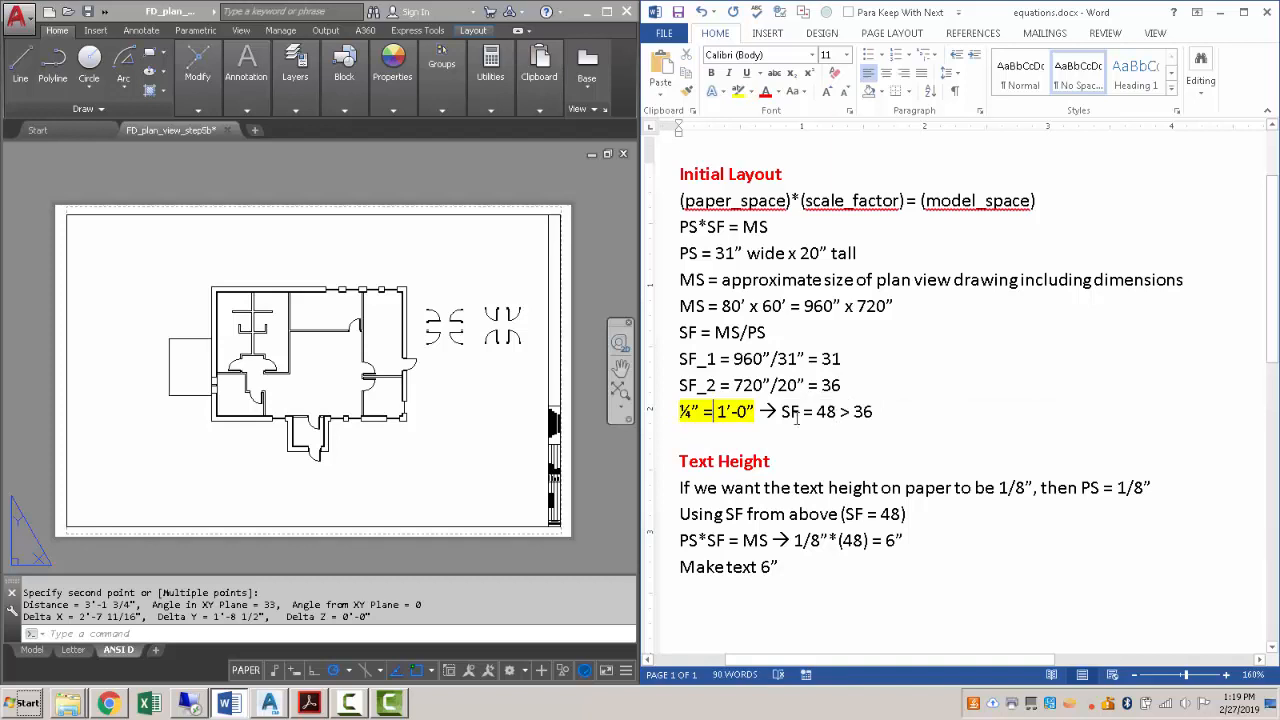
left_click_drag(781, 411, 836, 411)
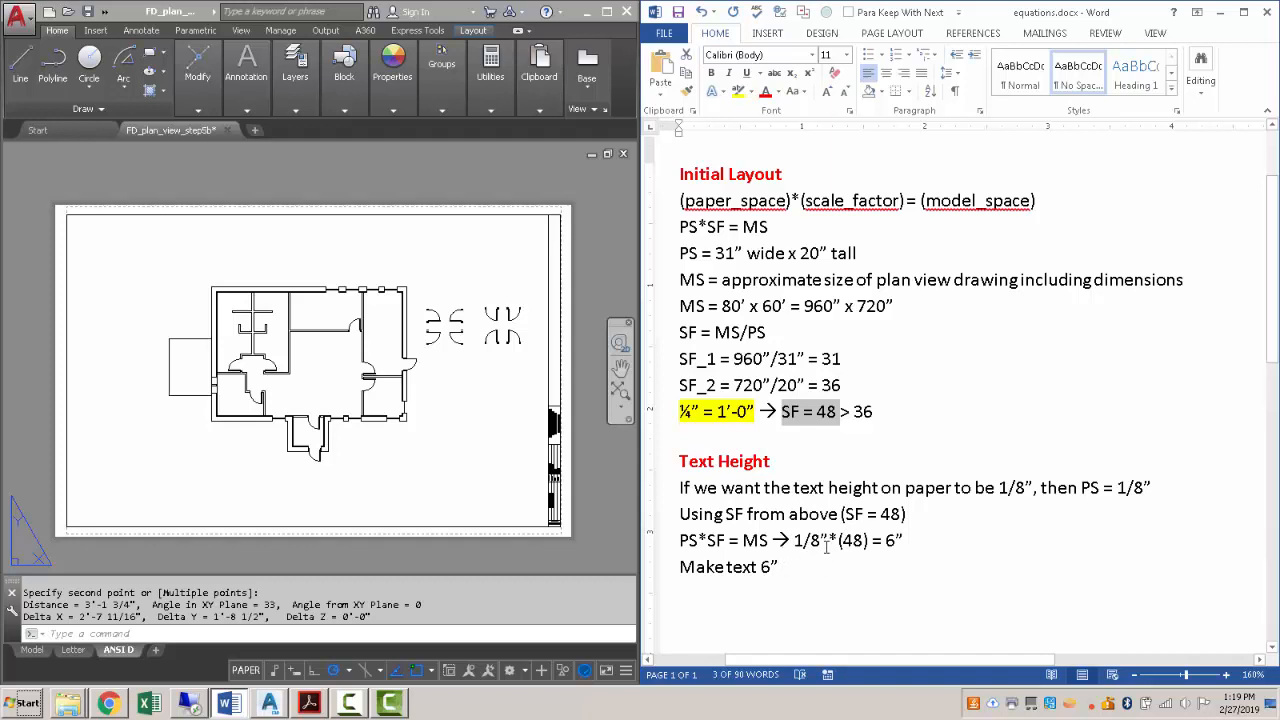
left_click_drag(886, 541, 904, 540)
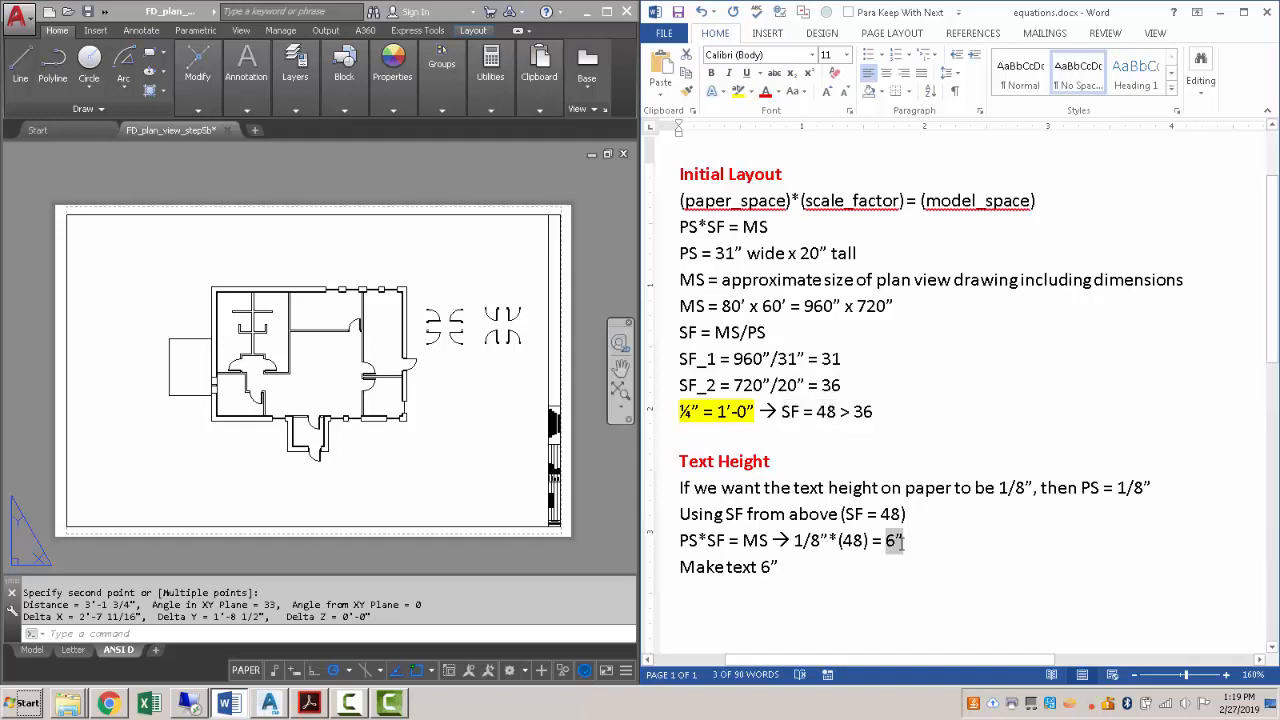
left_click(792, 566)
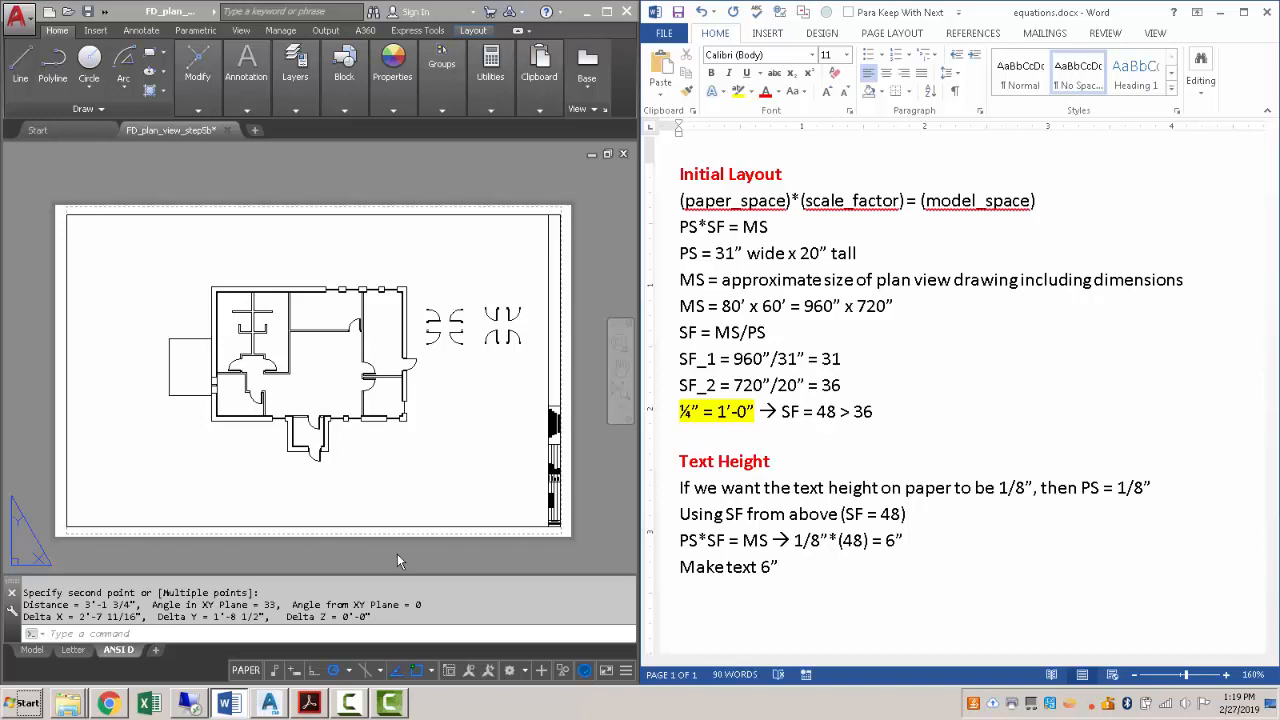
left_click_drag(817, 413, 836, 413)
Switch back to AutoCAD, return to model space, and maximize the application window with the upper-middle room in view.
left_click(308, 200)
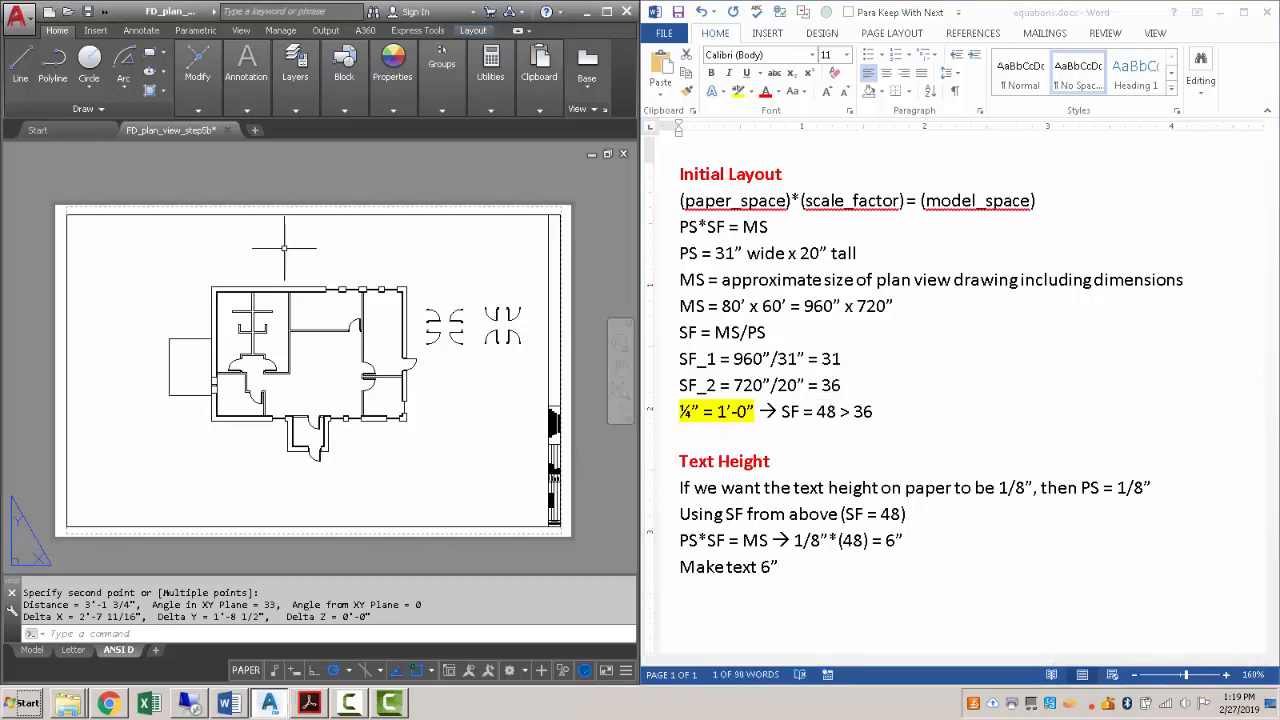
left_click(36, 651)
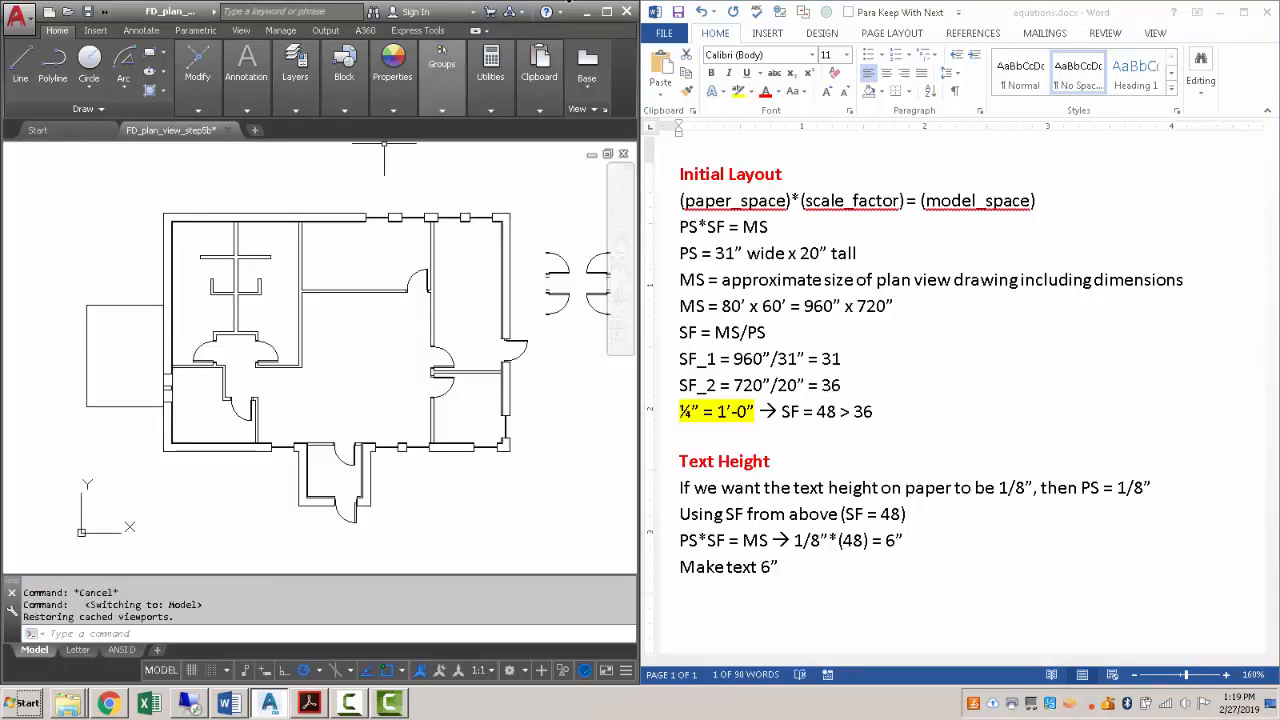
left_click(606, 11)
scroll(714, 293, "up", 4)
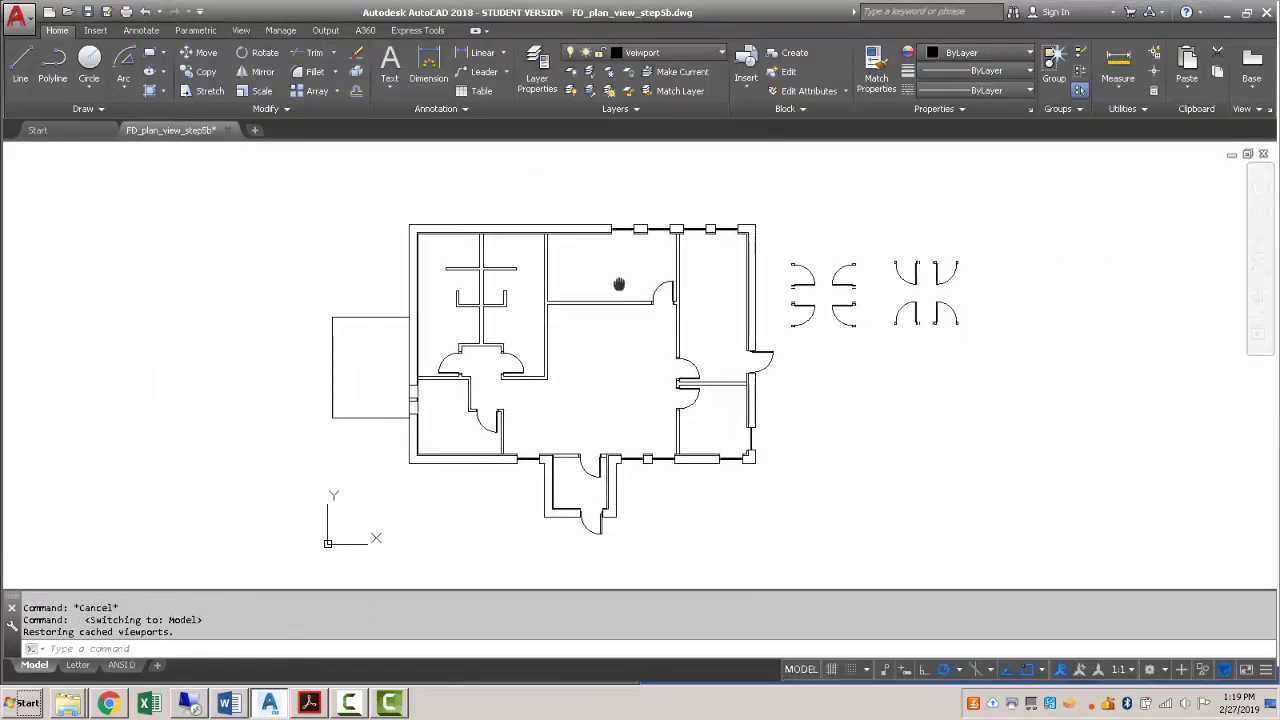
middle_click_drag(493, 253, 459, 245)
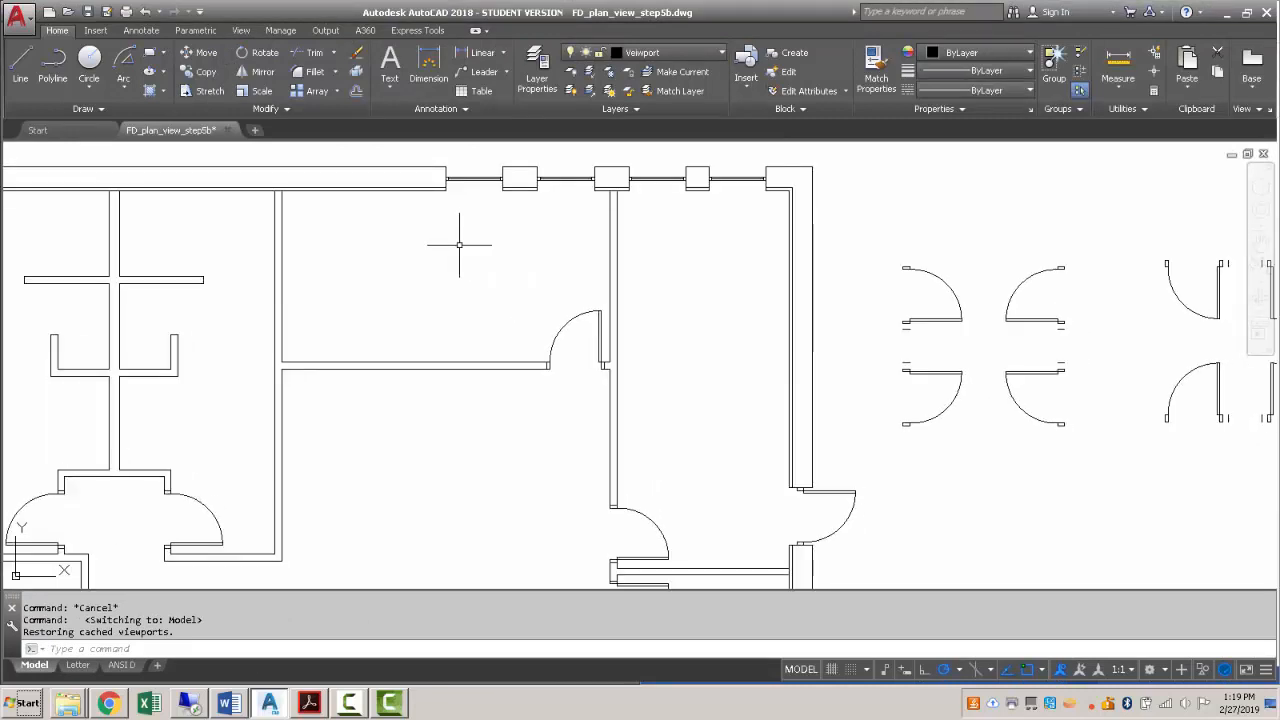
middle_click_drag(585, 302, 589, 340)
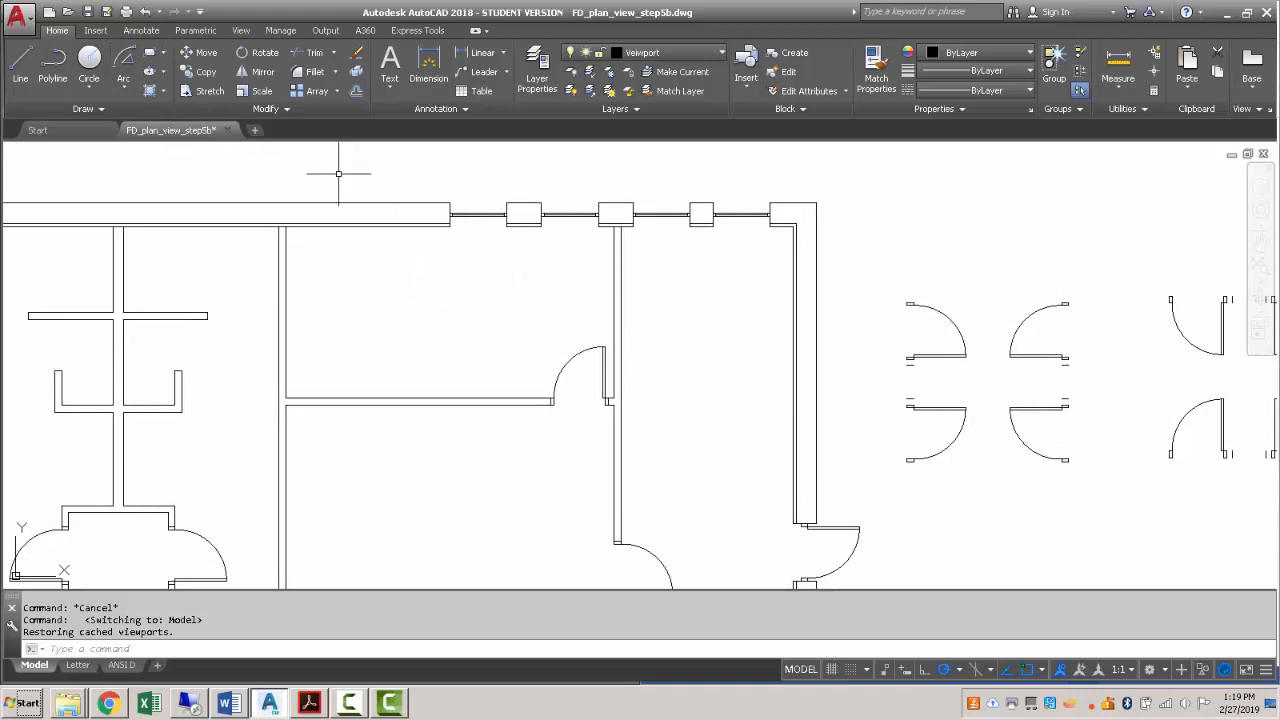
Create a new text style named arial6.
left_click(140, 31)
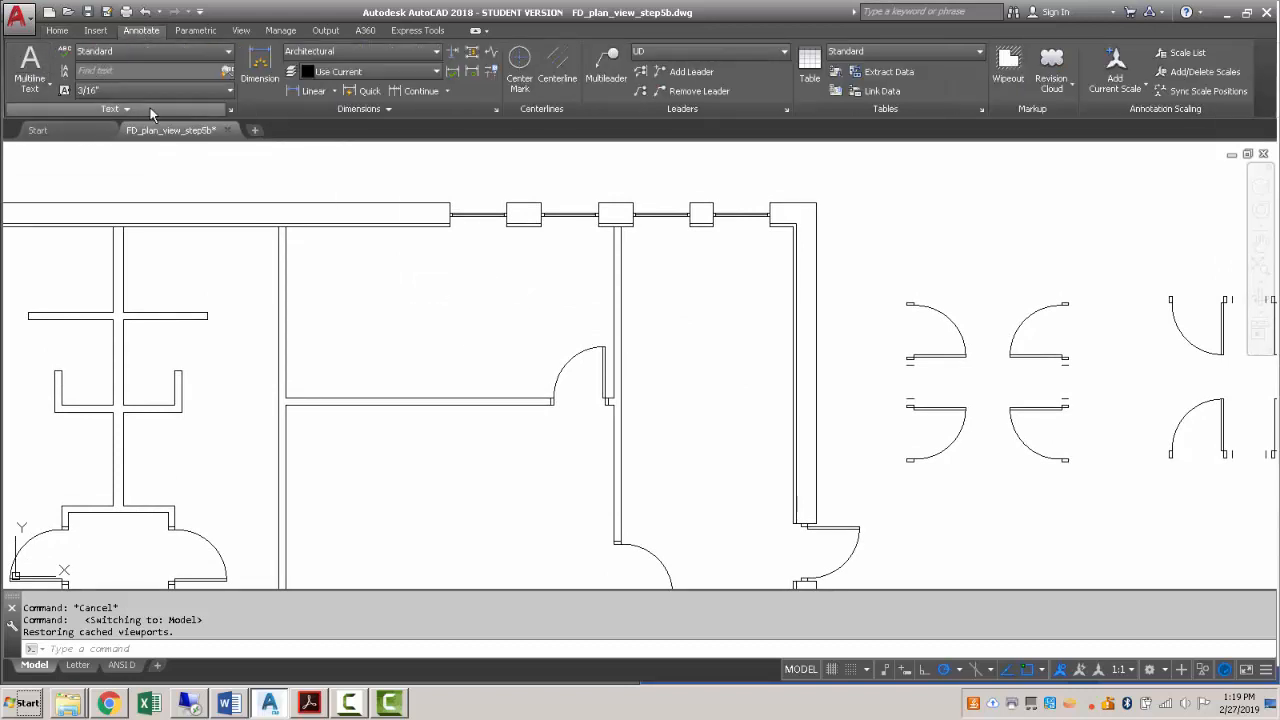
left_click(232, 111)
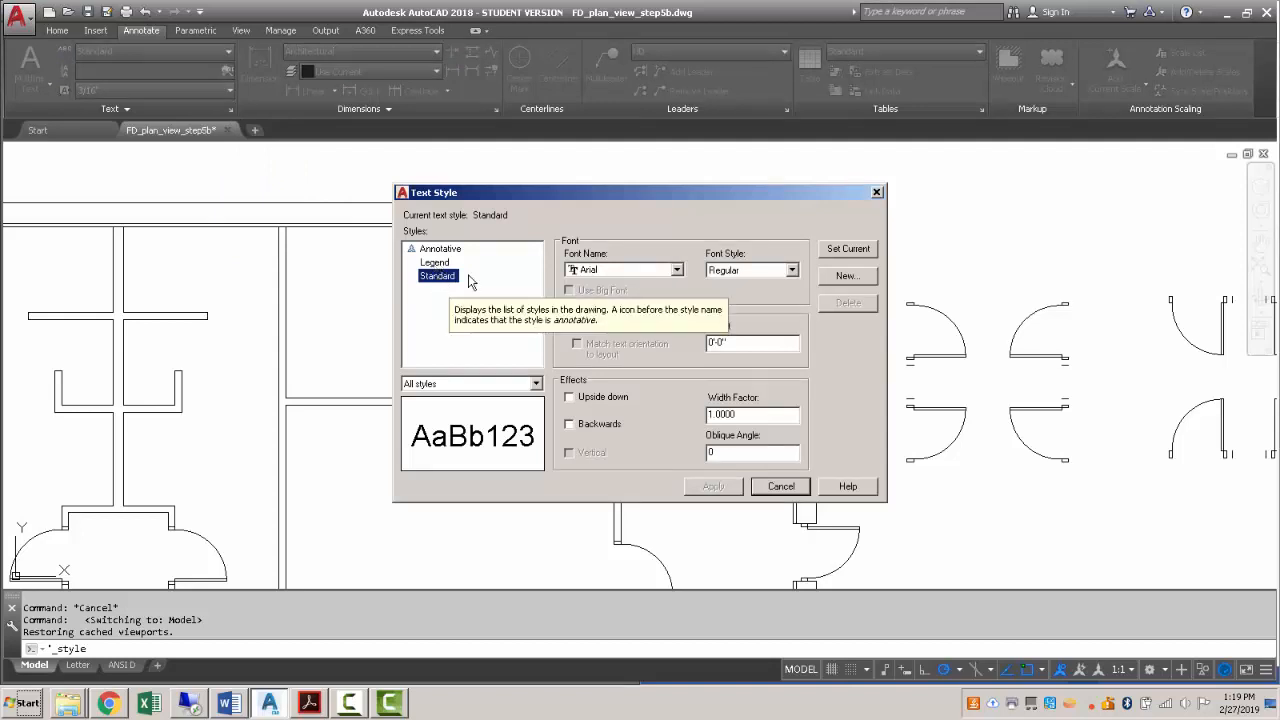
left_click(824, 280)
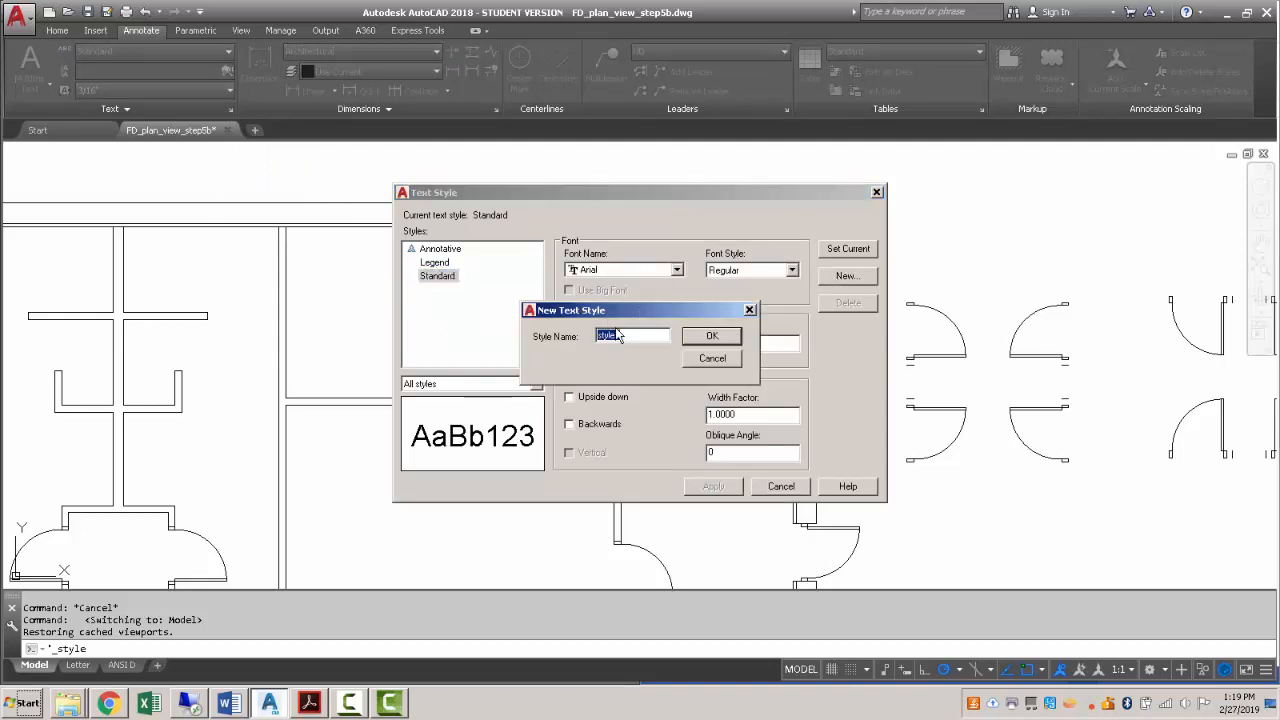
type("arial6")
left_click(712, 336)
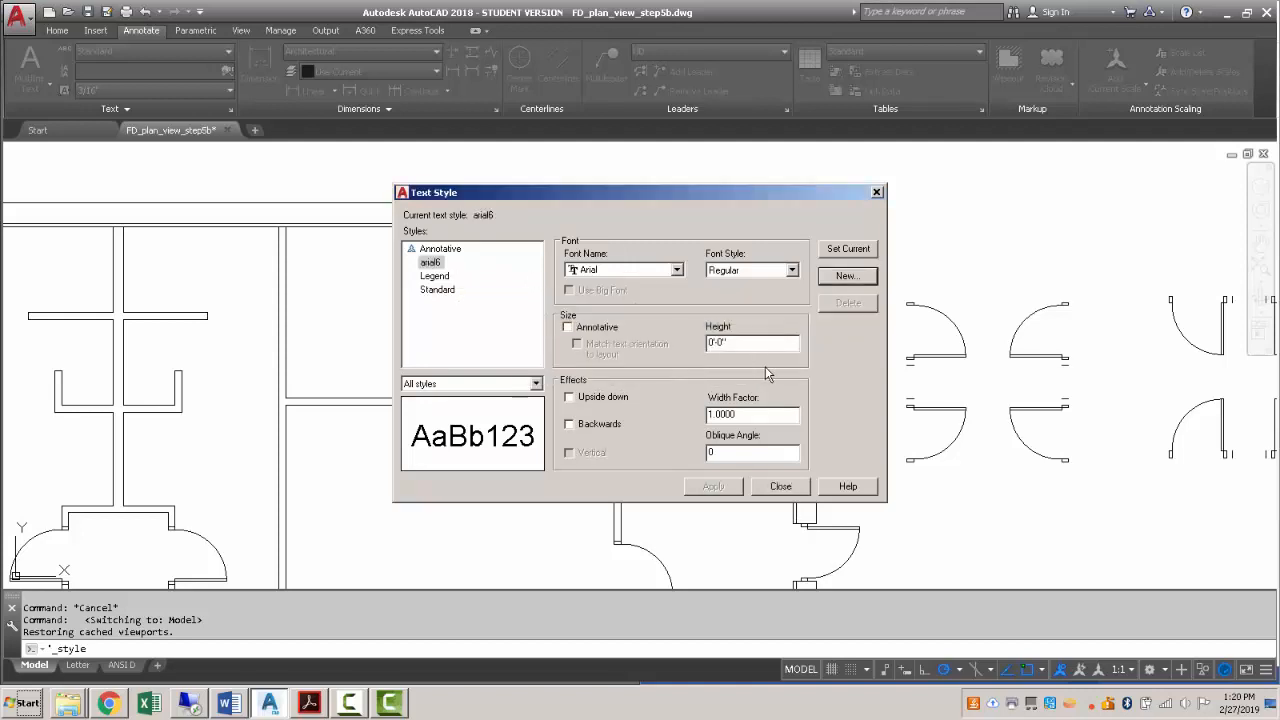
Set the arial6 style's text height to 6" and choose arial6 as the current text style.
left_click_drag(738, 345, 680, 349)
type("6")
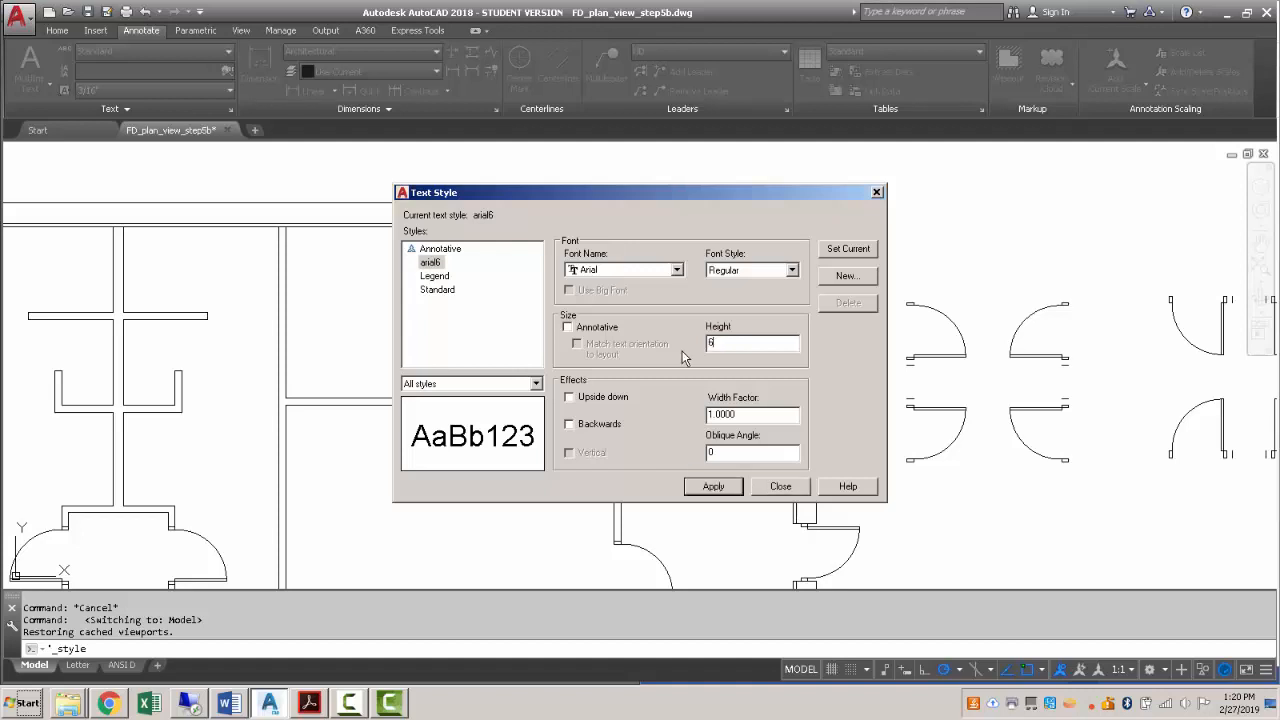
left_click(735, 488)
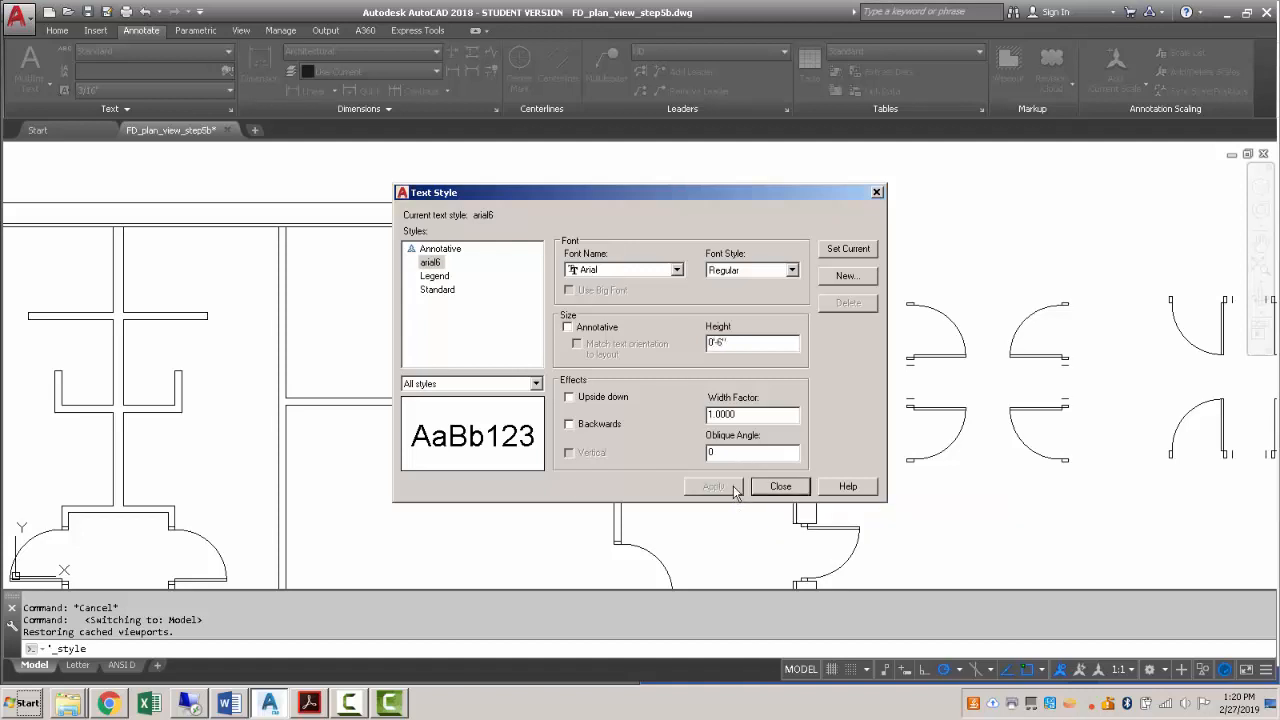
left_click(779, 489)
left_click(160, 51)
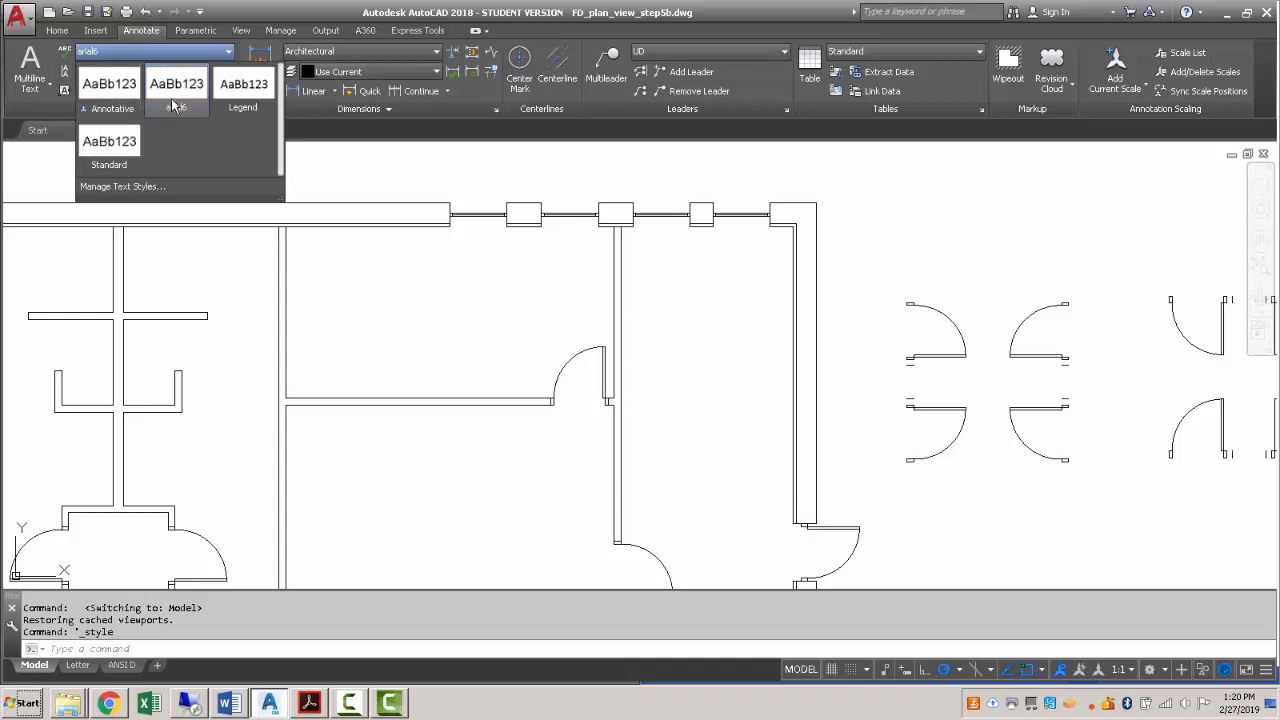
left_click(172, 98)
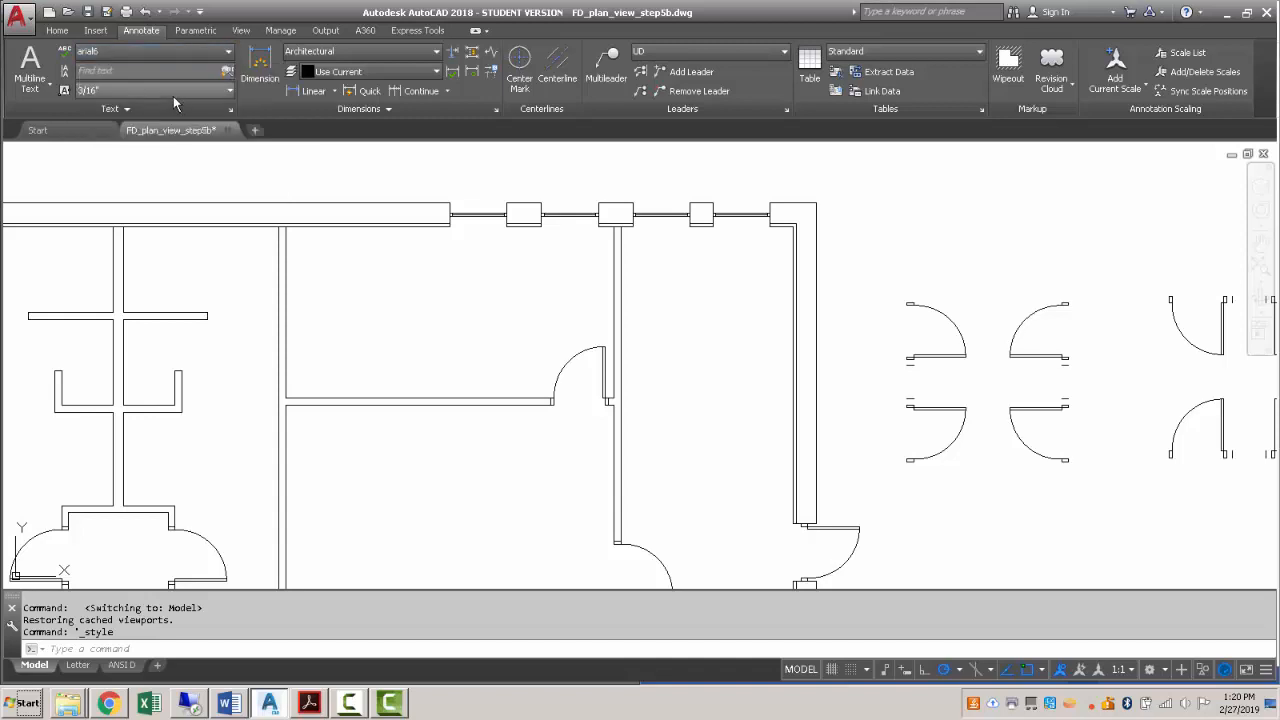
Place a multiline text box in the upper-middle room and enter BREAKROOM in capitals.
left_click(28, 66)
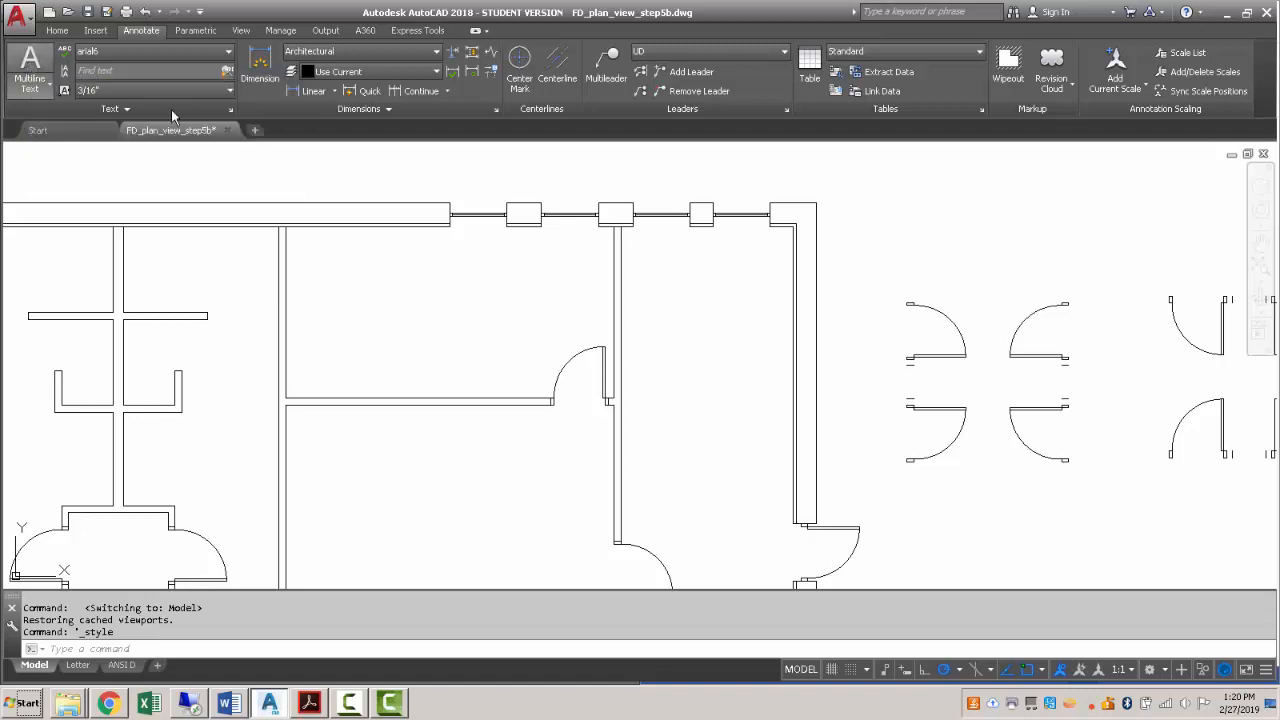
left_click(404, 292)
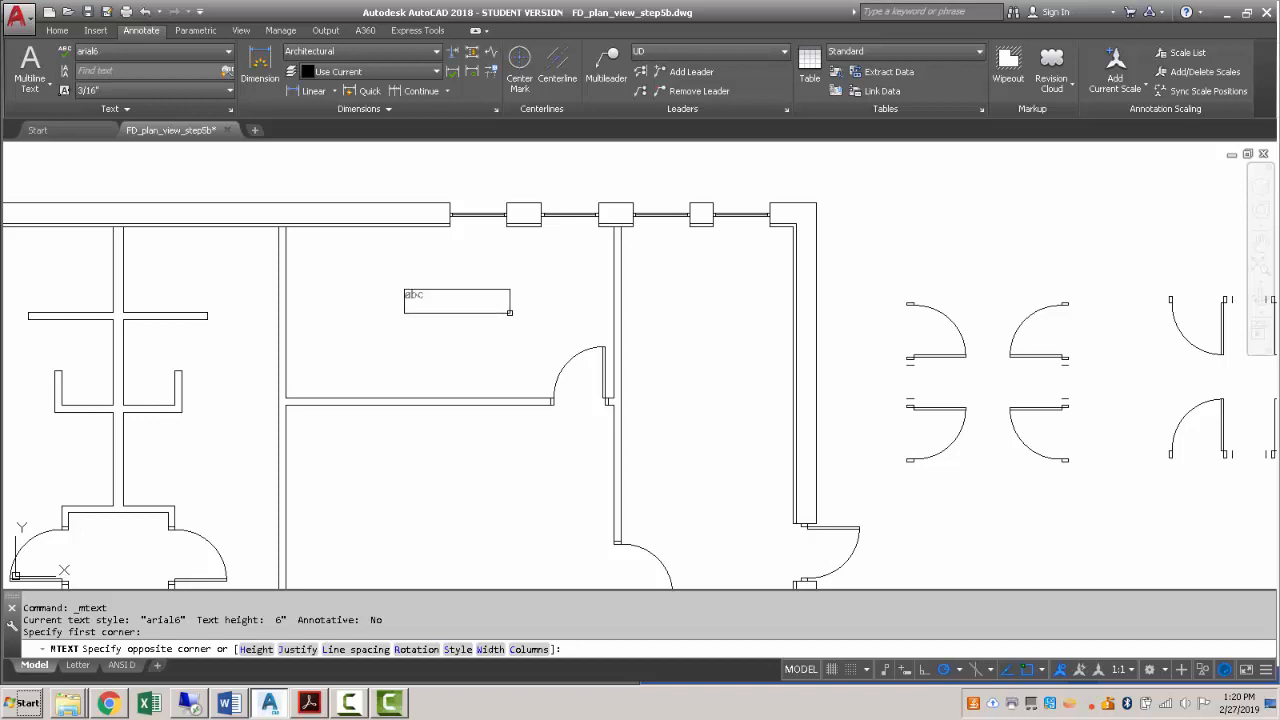
left_click(508, 312)
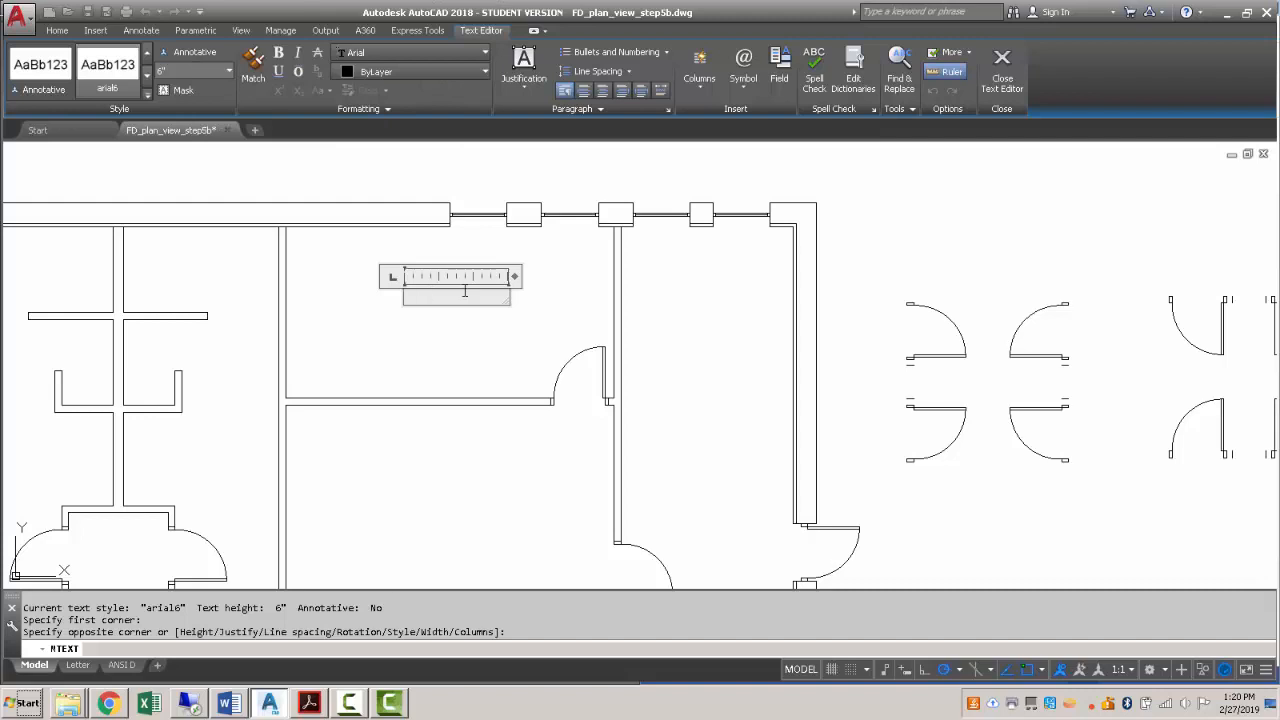
key("Caps_Lock")
type("OPEN")
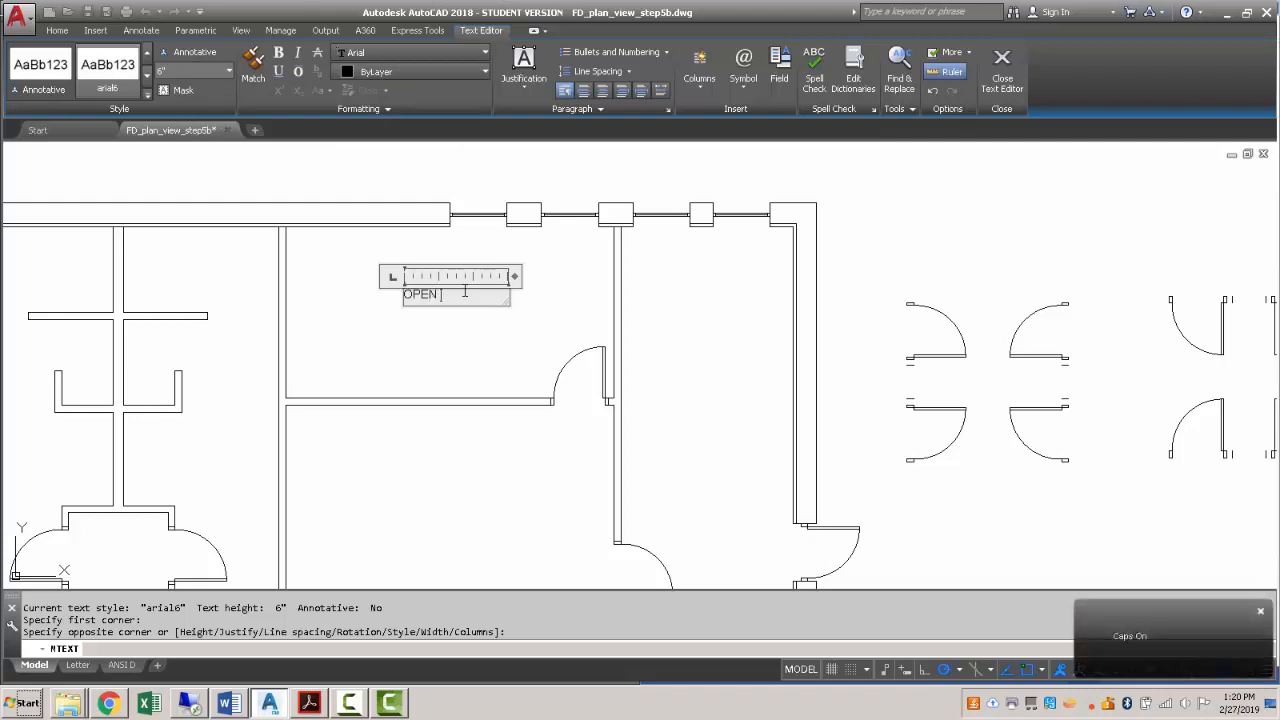
key("BackSpace")
key("BackSpace")
key("BackSpace")
key("BackSpace")
type("BREAKROOM")
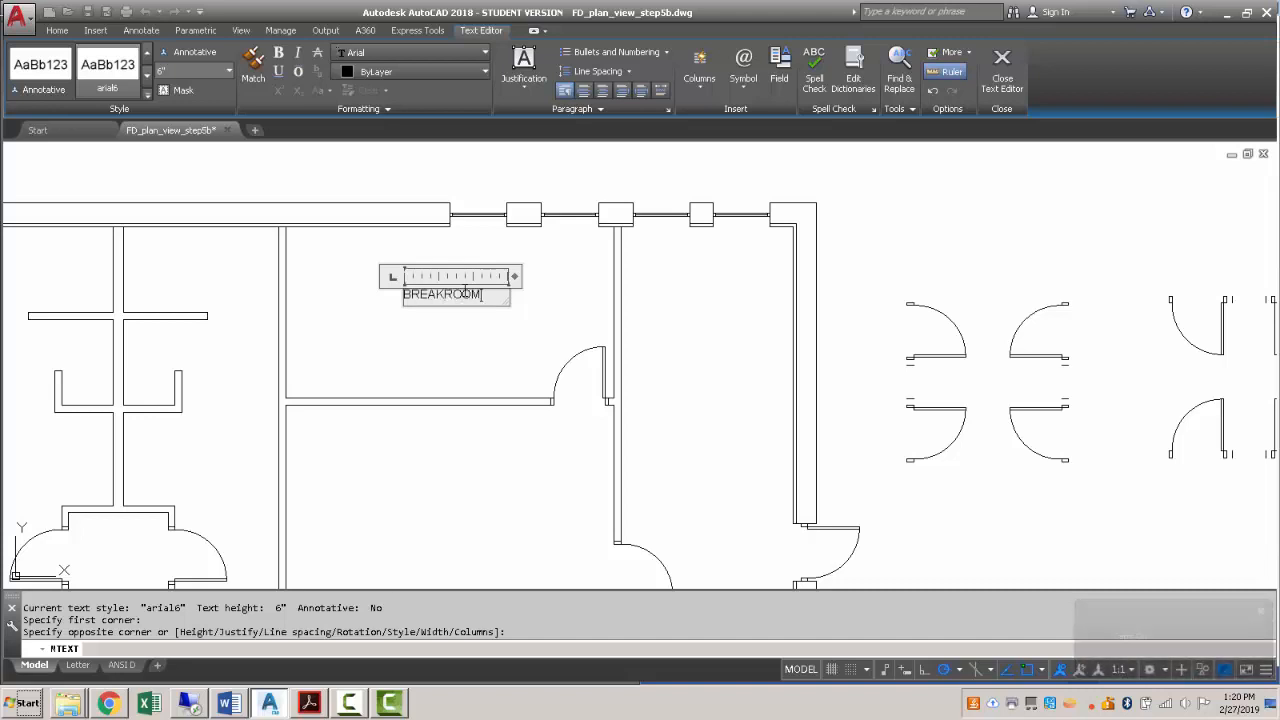
Switch to the laboratory building floor plan PDF in Acrobat Reader and examine how the breakroom and office labels are formatted.
left_click(318, 704)
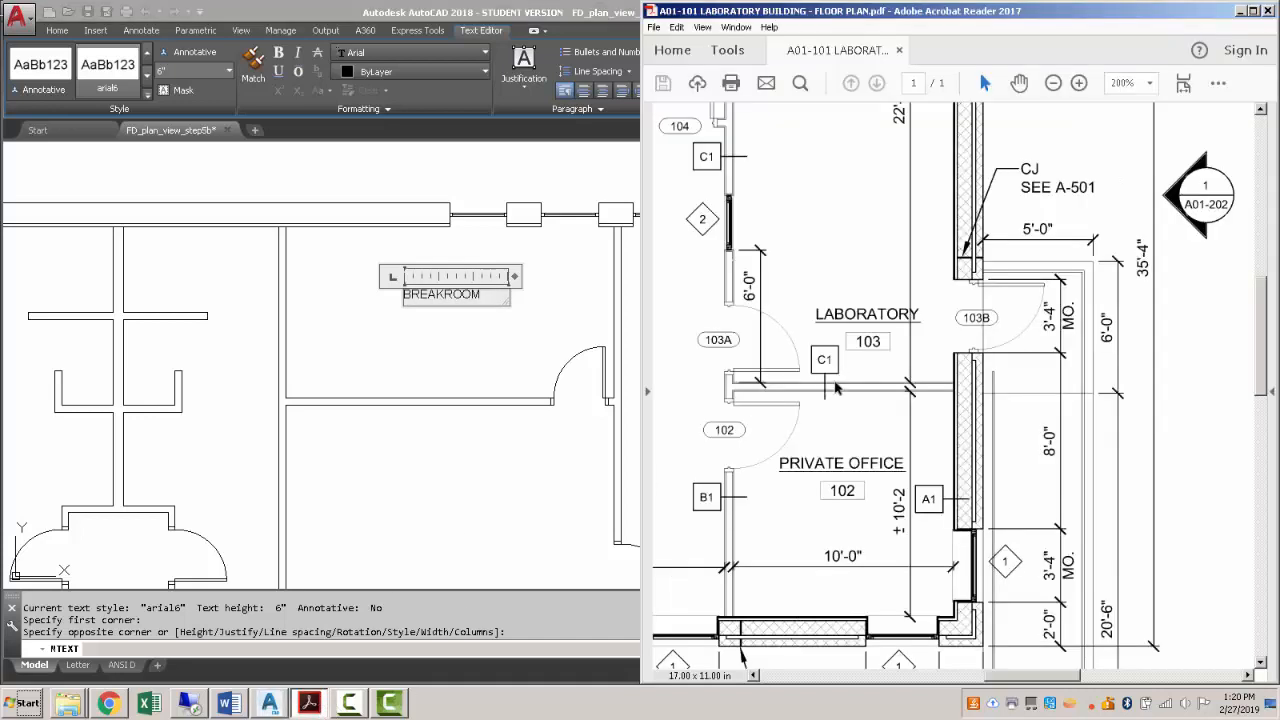
left_click_drag(1013, 680, 953, 680)
scroll(997, 234, "up", 3)
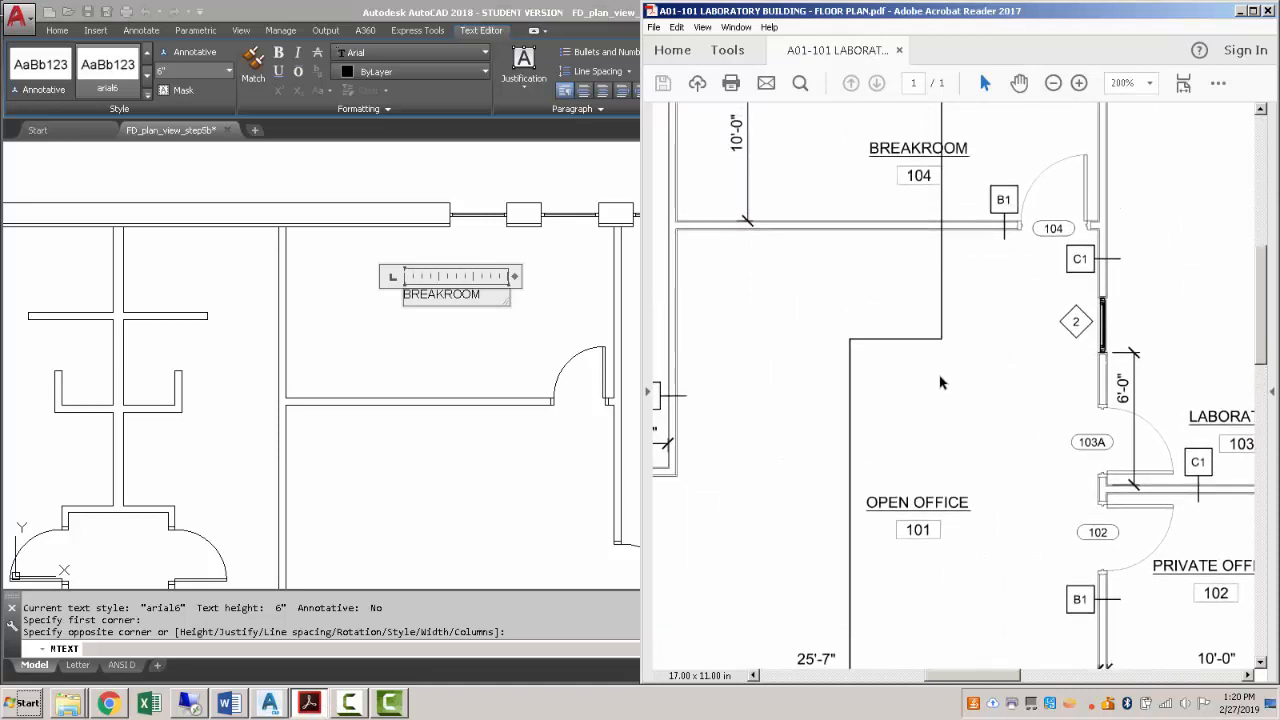
Switch back to AutoCAD, underline the whole BREAKROOM label and finish editing the text.
left_click(486, 300)
left_click_drag(489, 294, 400, 294)
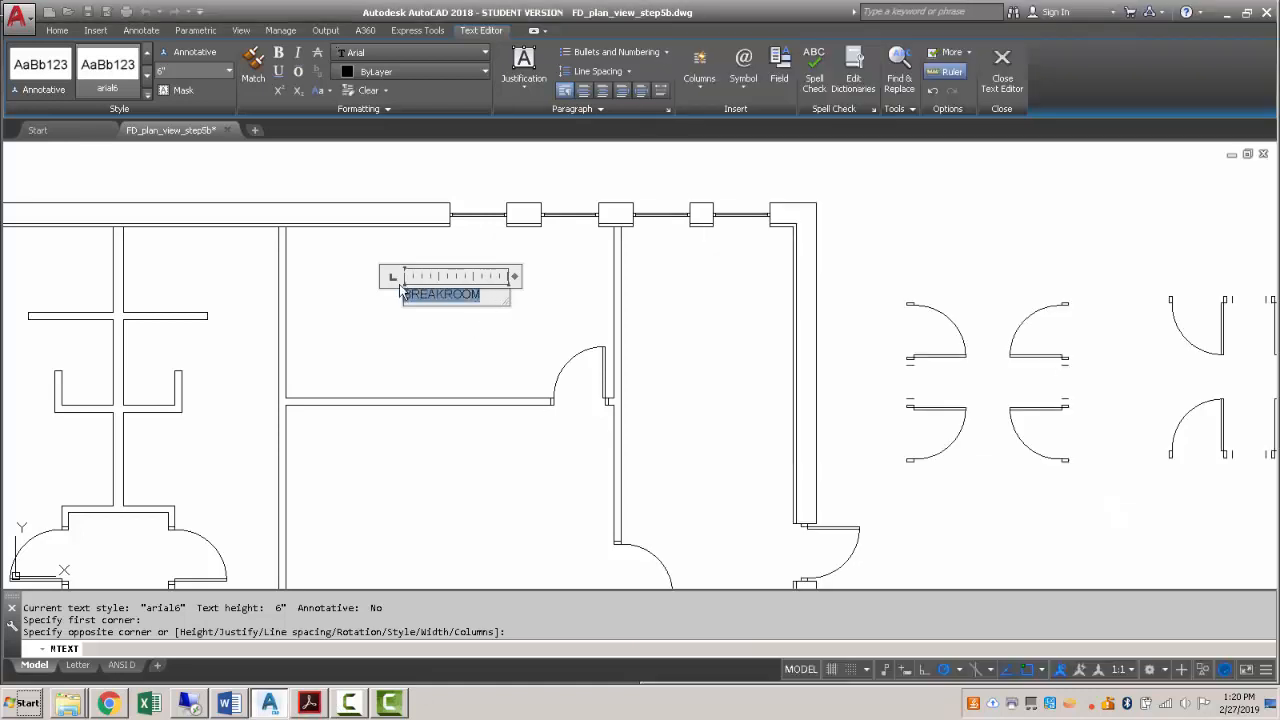
left_click(278, 71)
left_click(1012, 79)
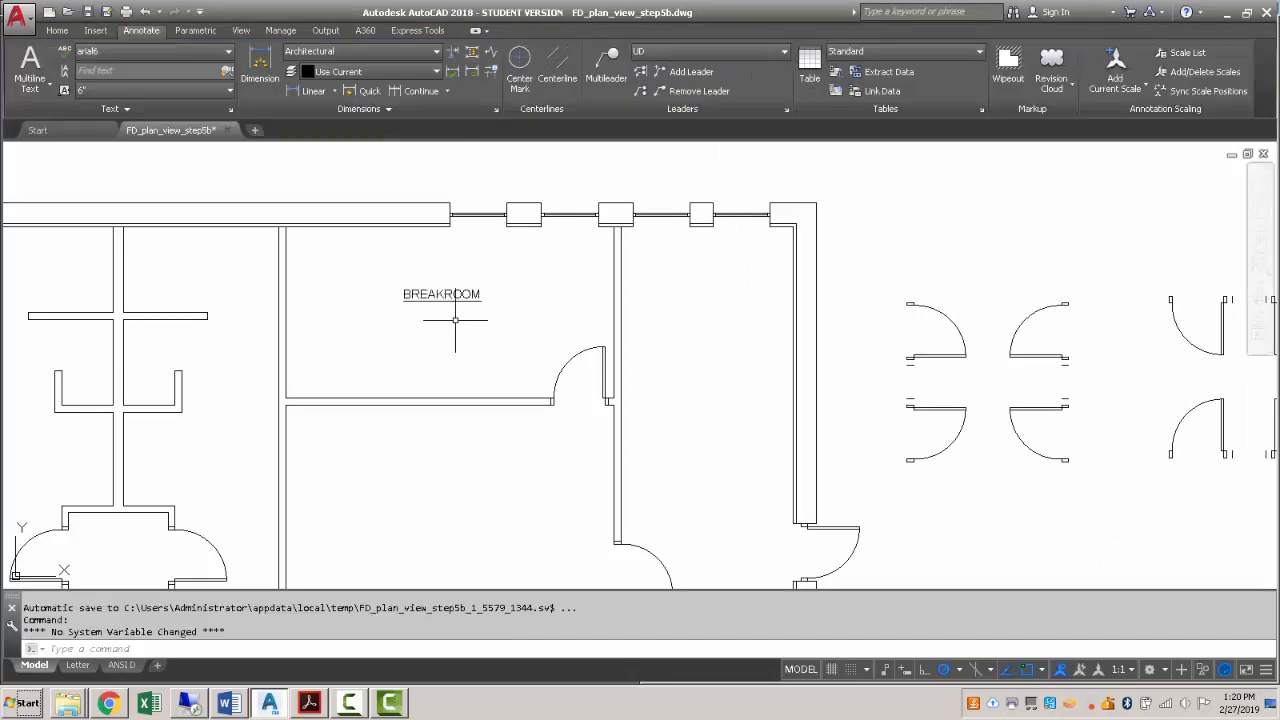
Copy the BREAKROOM label into the middle of the adjoining room on the east side.
middle_click_drag(694, 368, 607, 325)
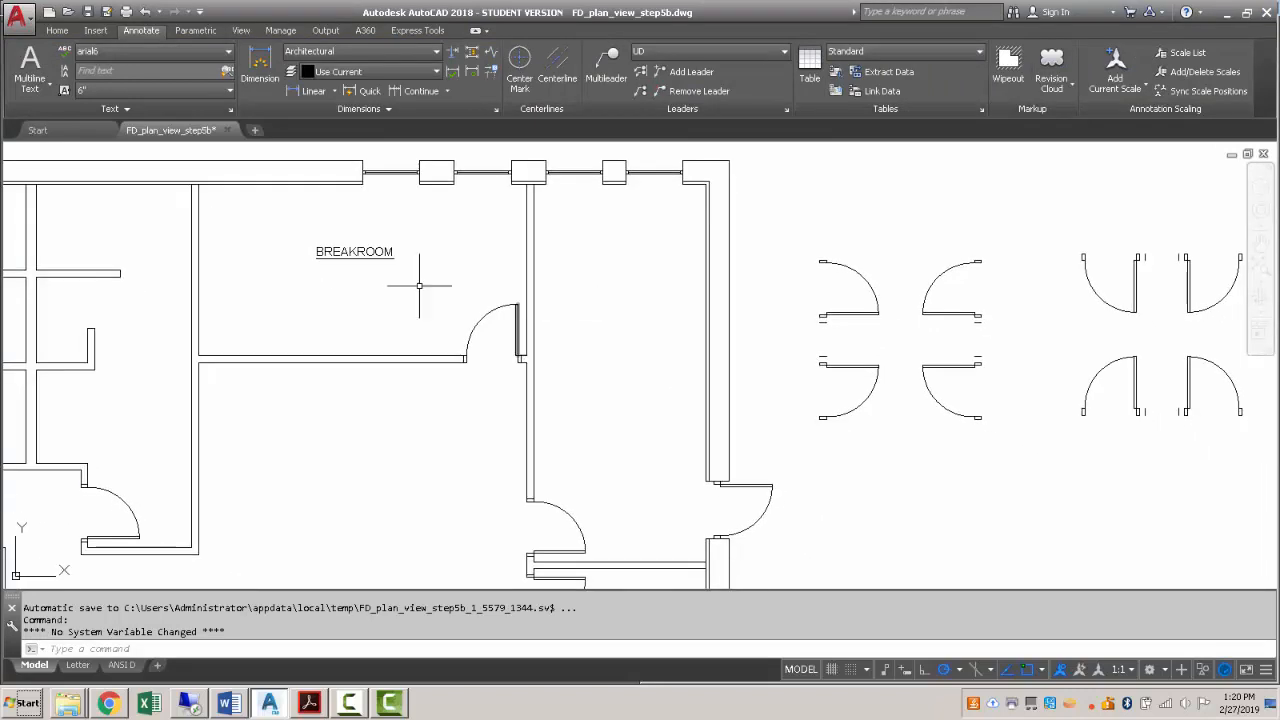
left_click(345, 252)
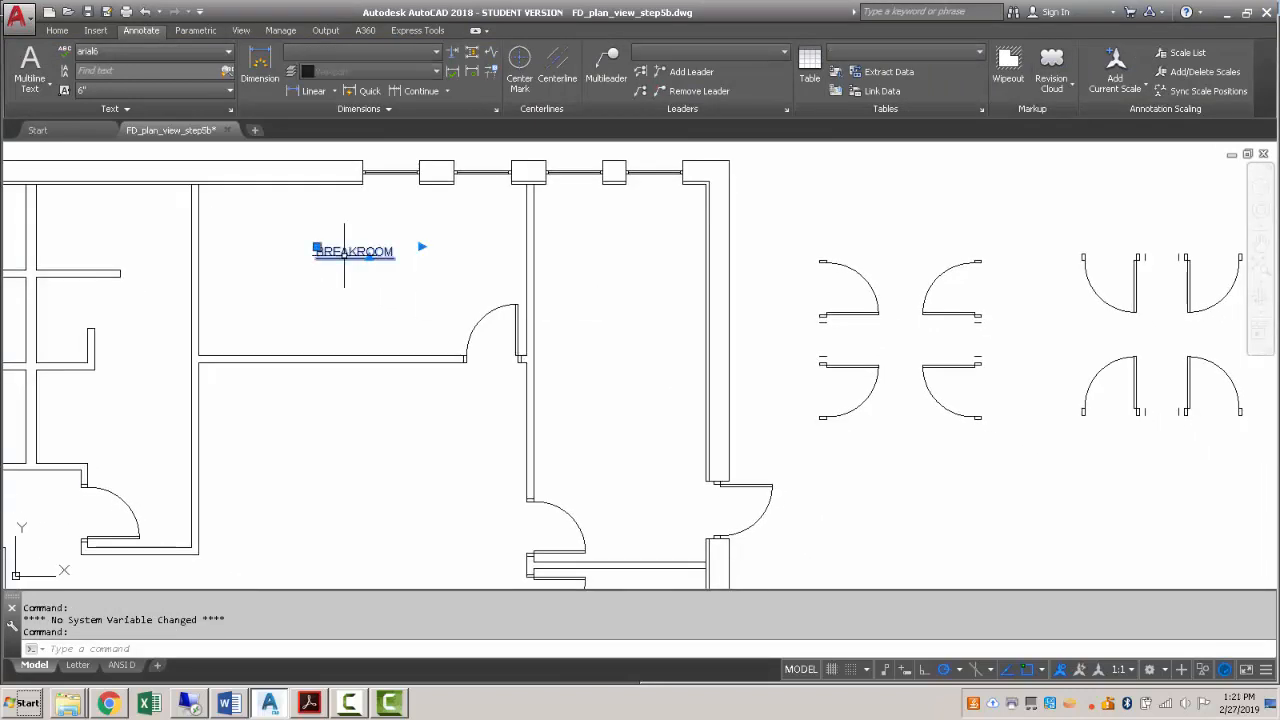
type("cond p")
key("Return")
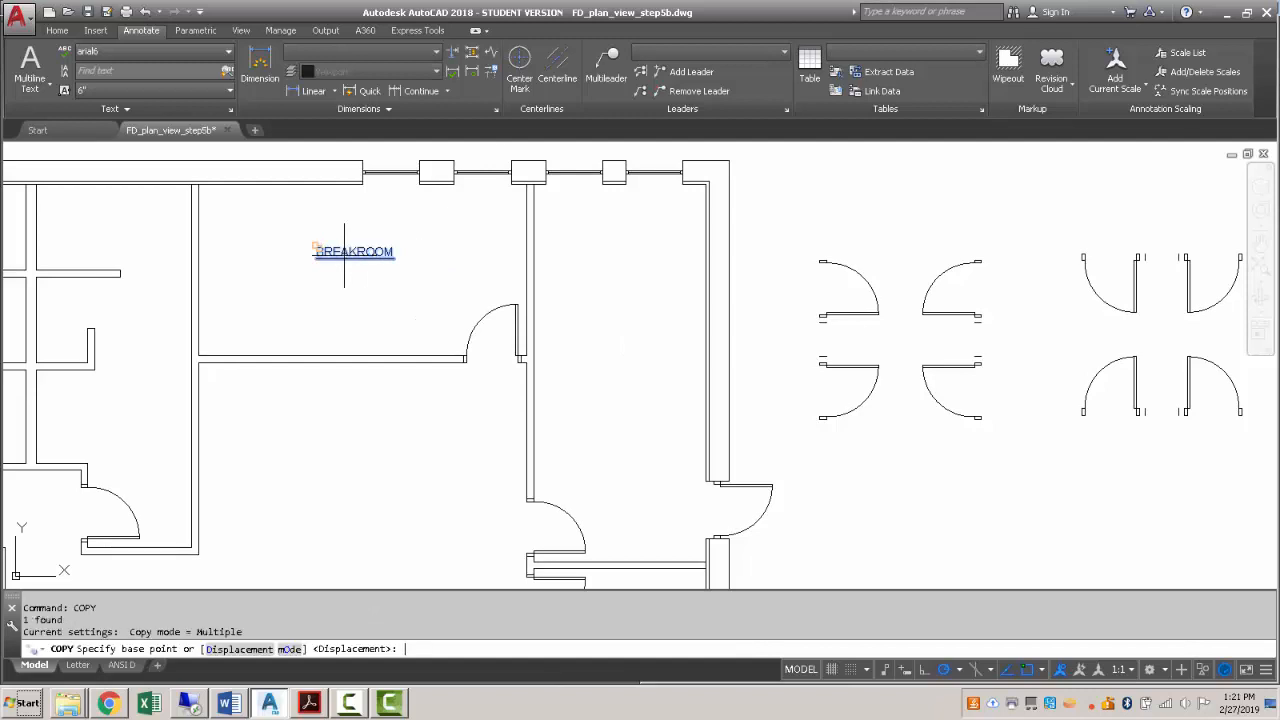
left_click(345, 252)
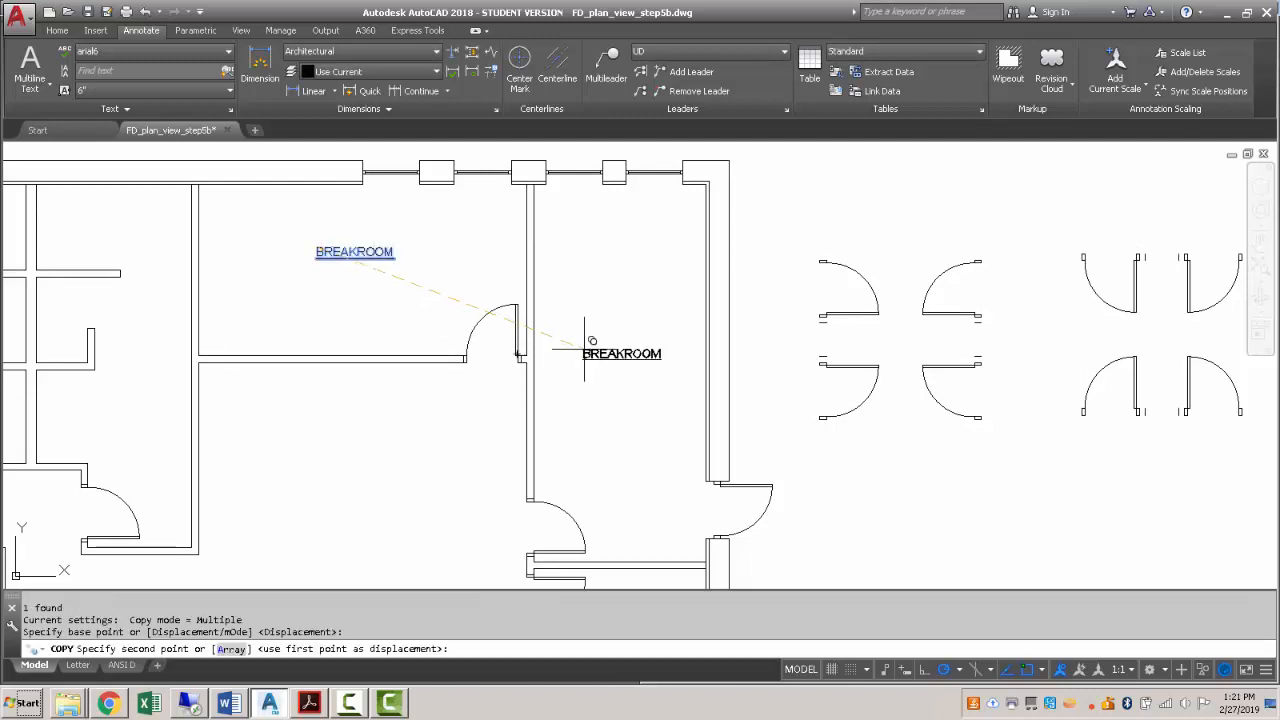
left_click(615, 354)
key("Escape")
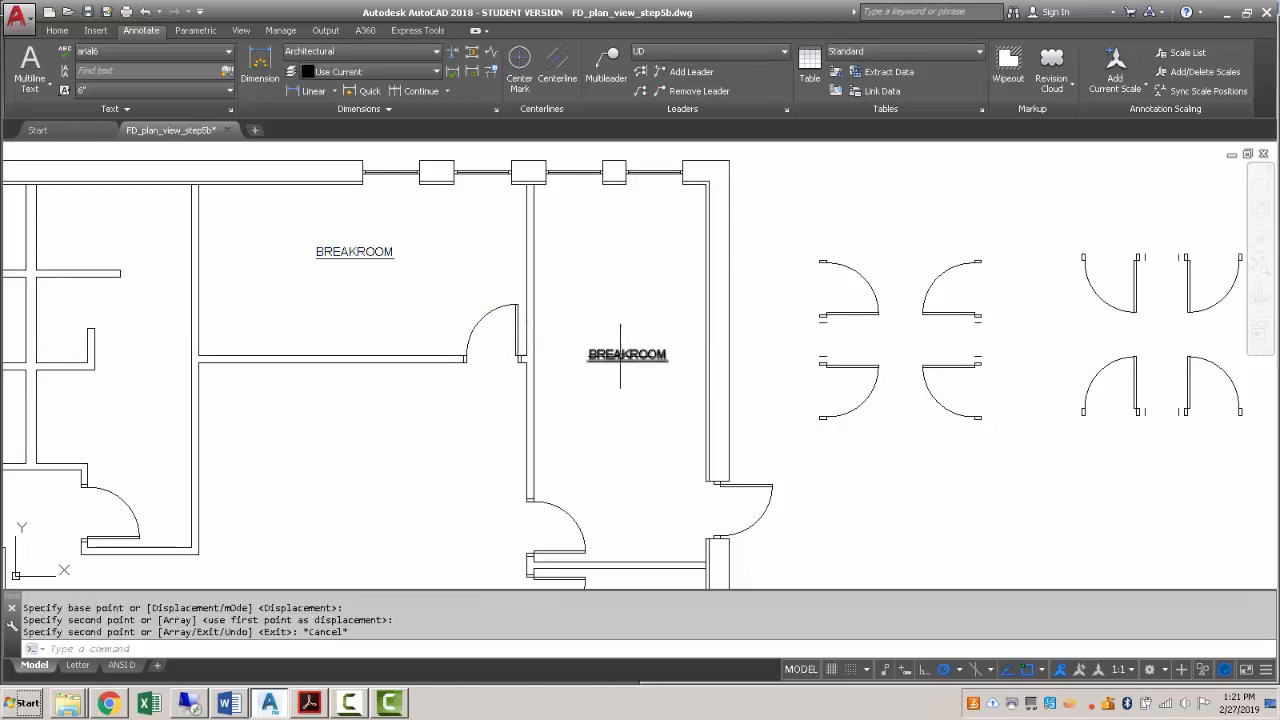
Replace the text of the copied label with LABORATORY.
double_click(627, 354)
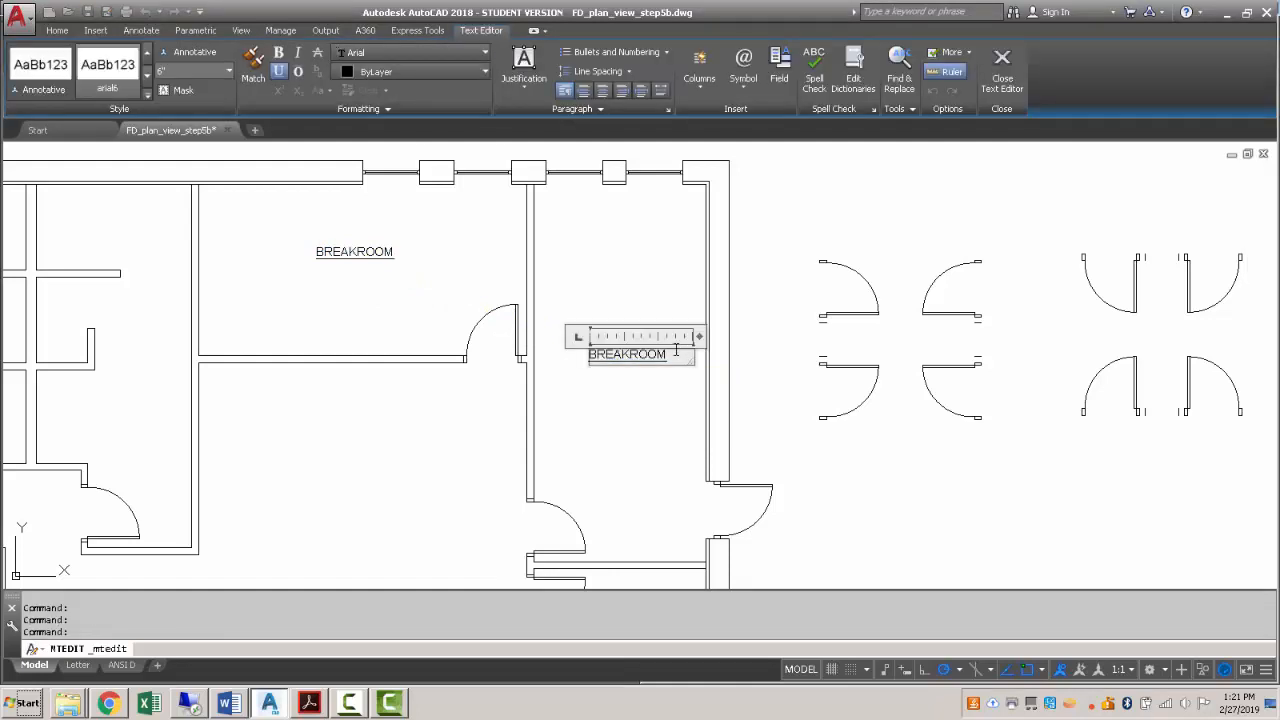
left_click_drag(680, 360, 511, 360)
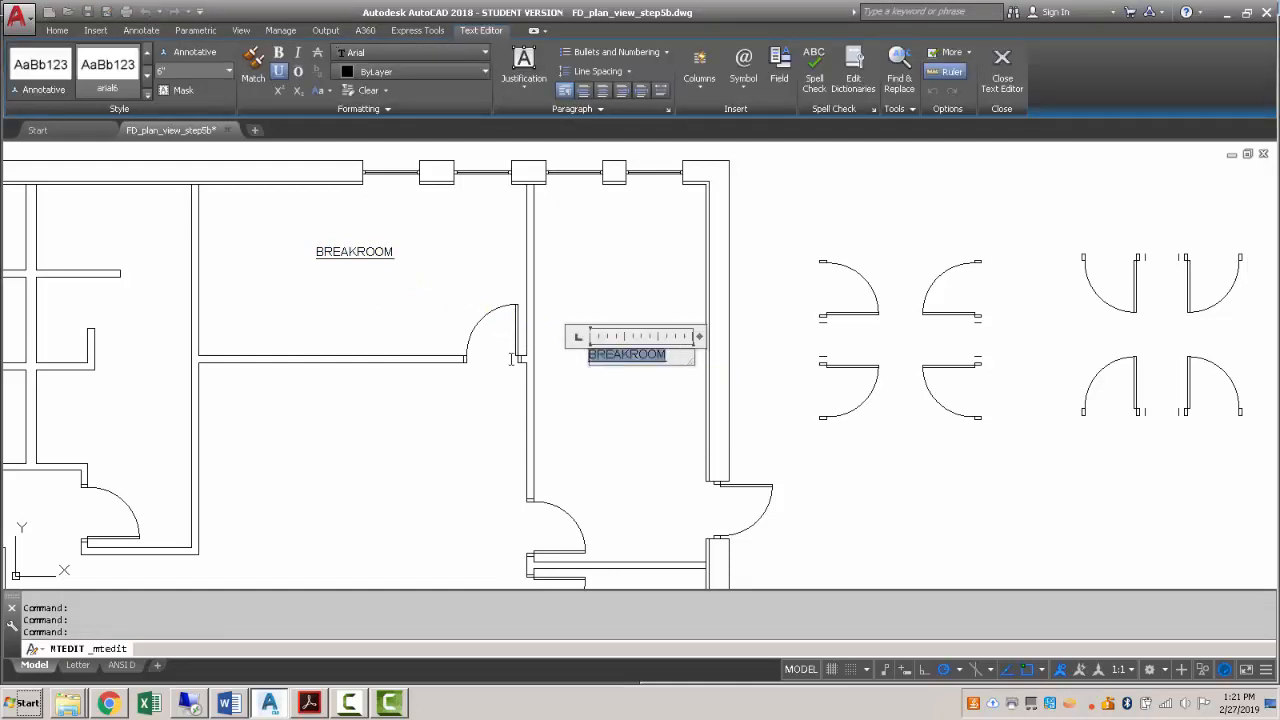
type("LABORATORY")
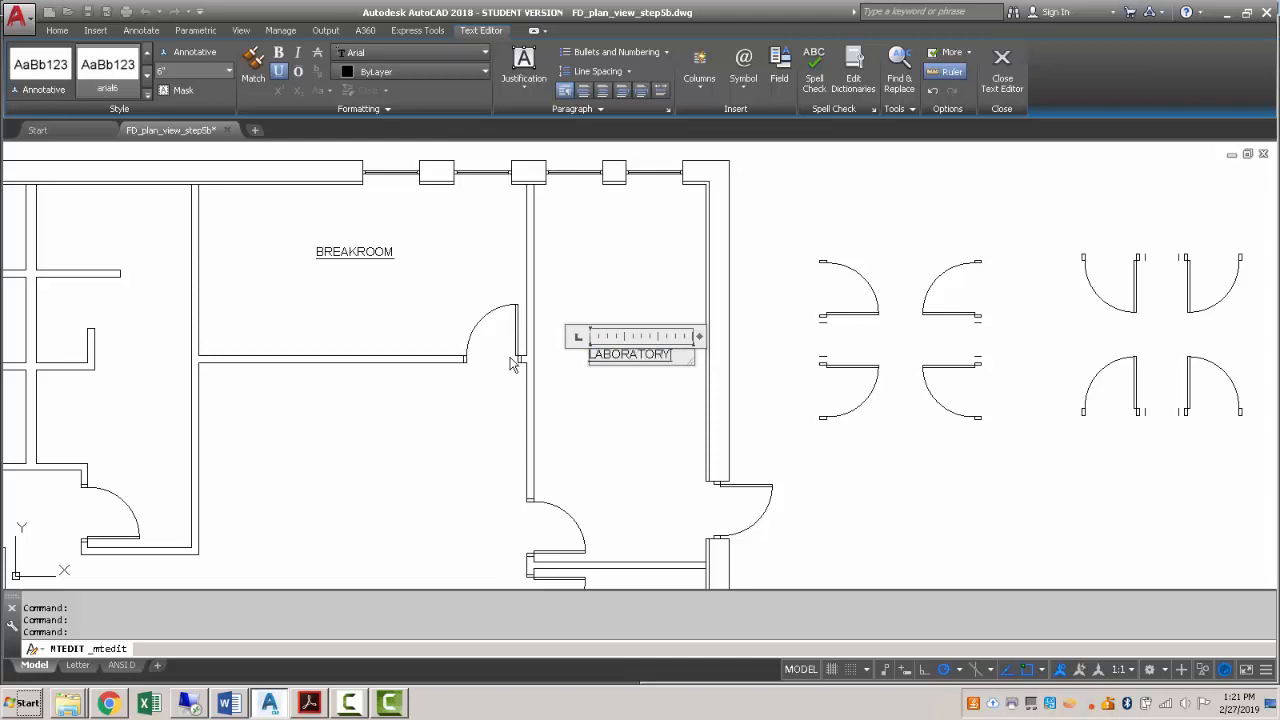
left_click(510, 363)
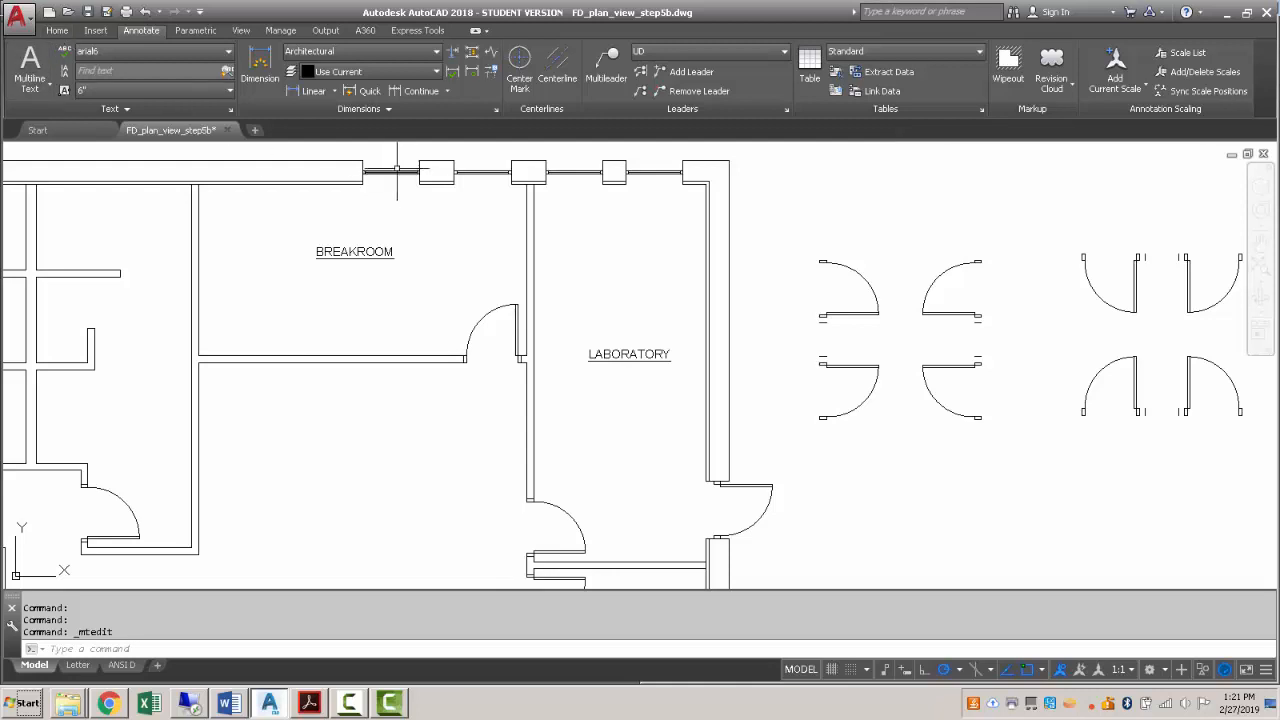
Choose Architectural as the current dimension style.
mouse_move(476, 219)
middle_mouse_down()
mouse_move(634, 289)
mouse_move(621, 283)
middle_mouse_up()
scroll(611, 259, "down", 2)
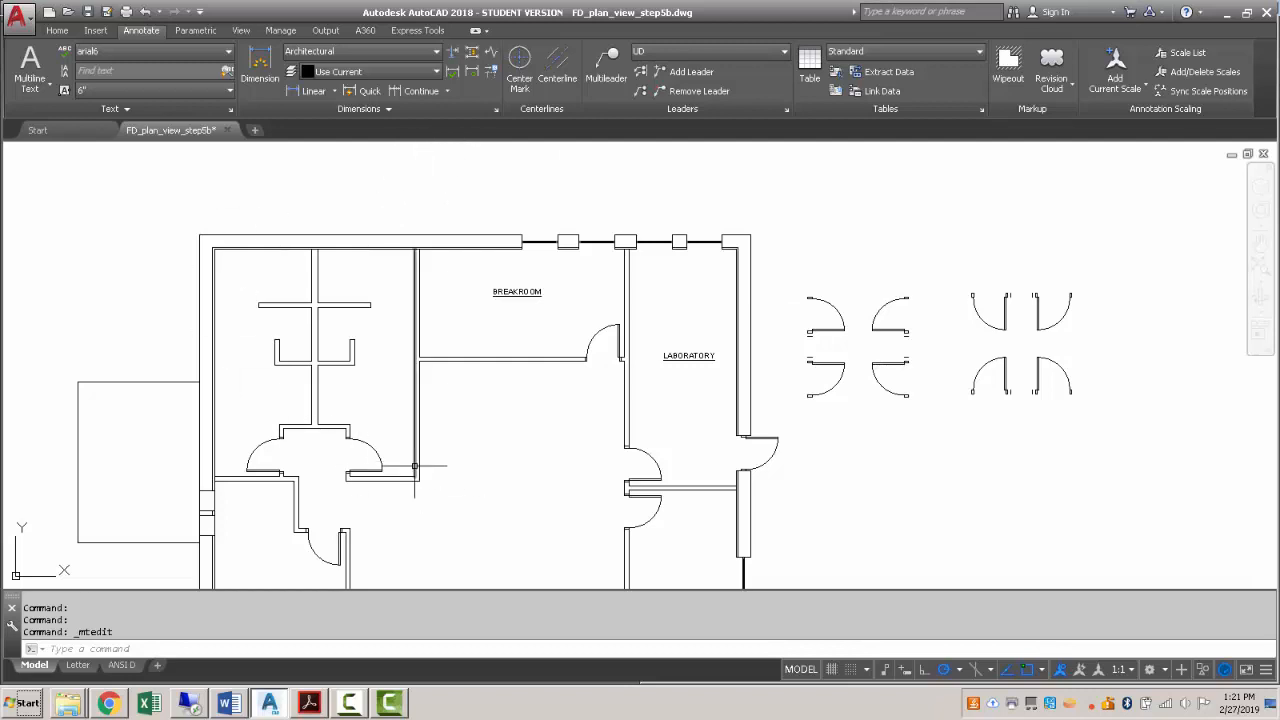
mouse_move(415, 466)
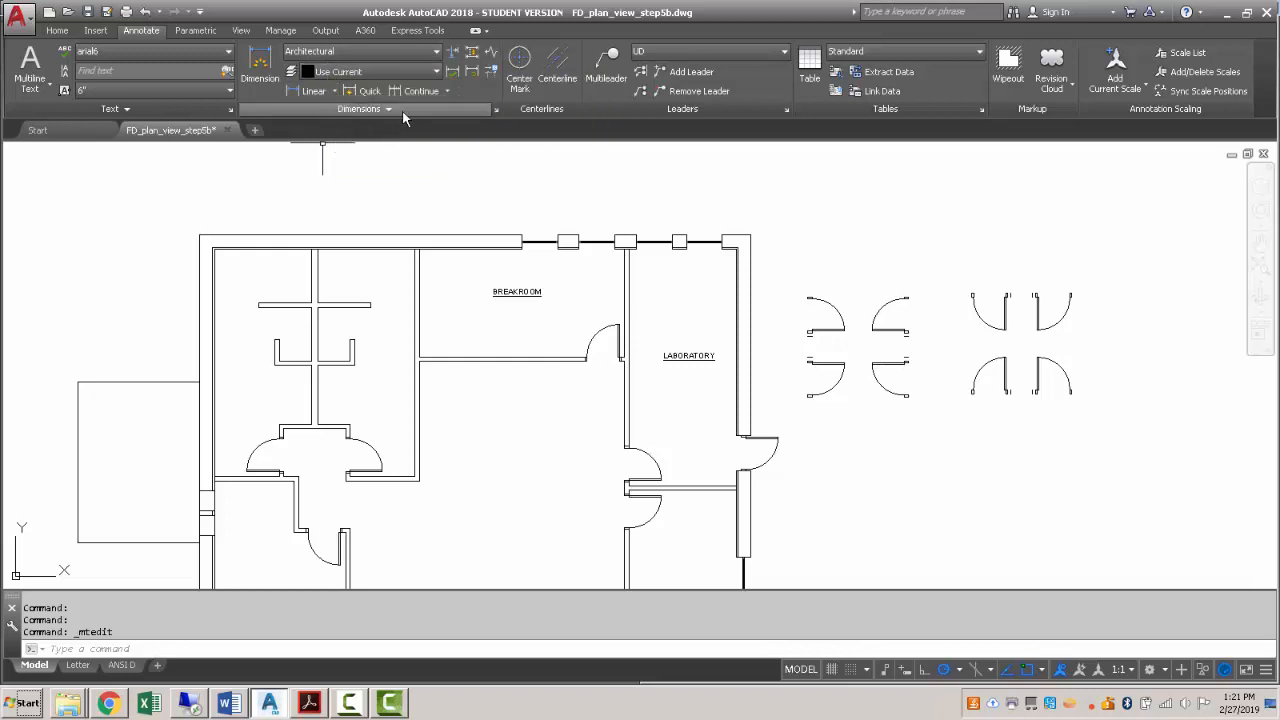
left_click(321, 55)
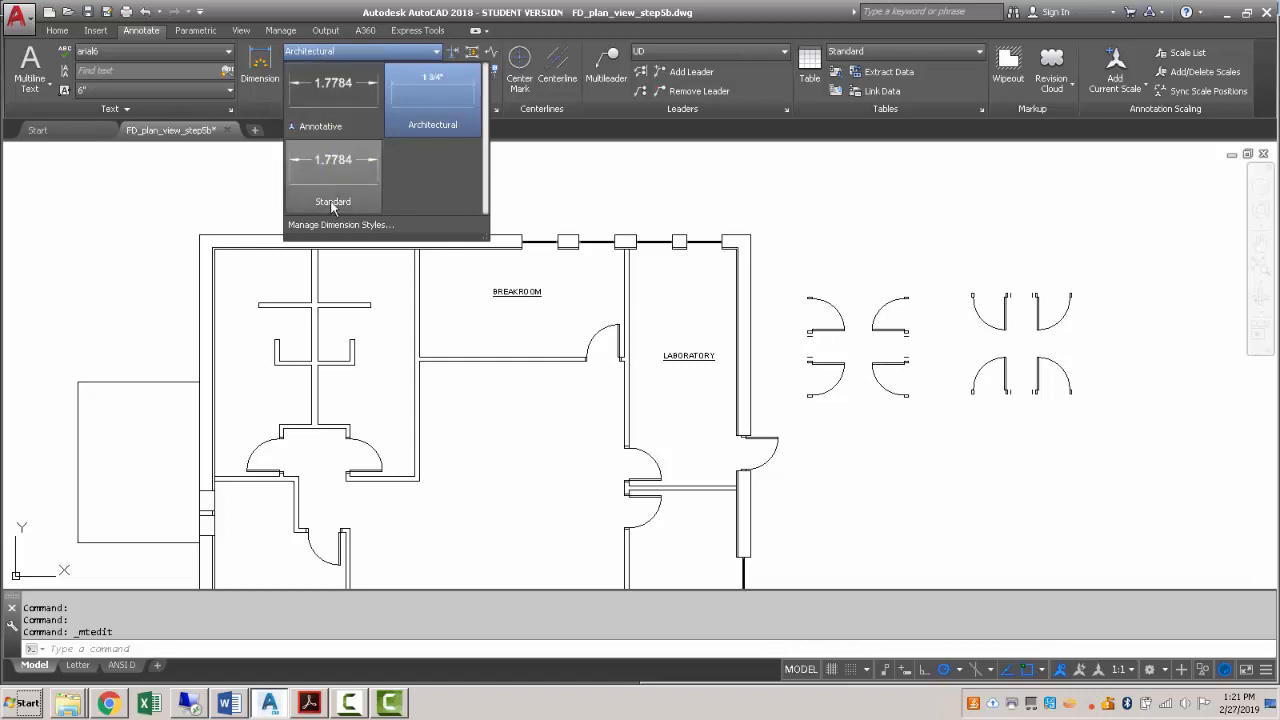
left_click(422, 129)
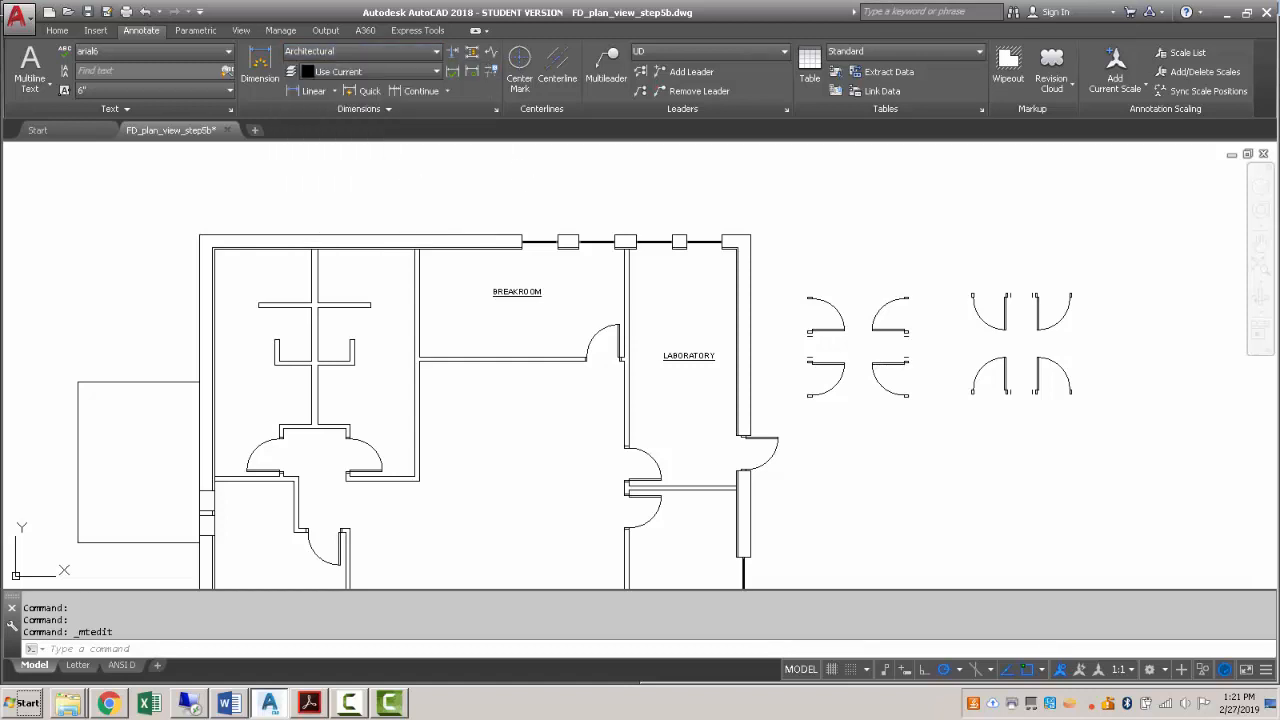
Modify the Architectural dimension style to use an overall scale of 48.
left_click(496, 111)
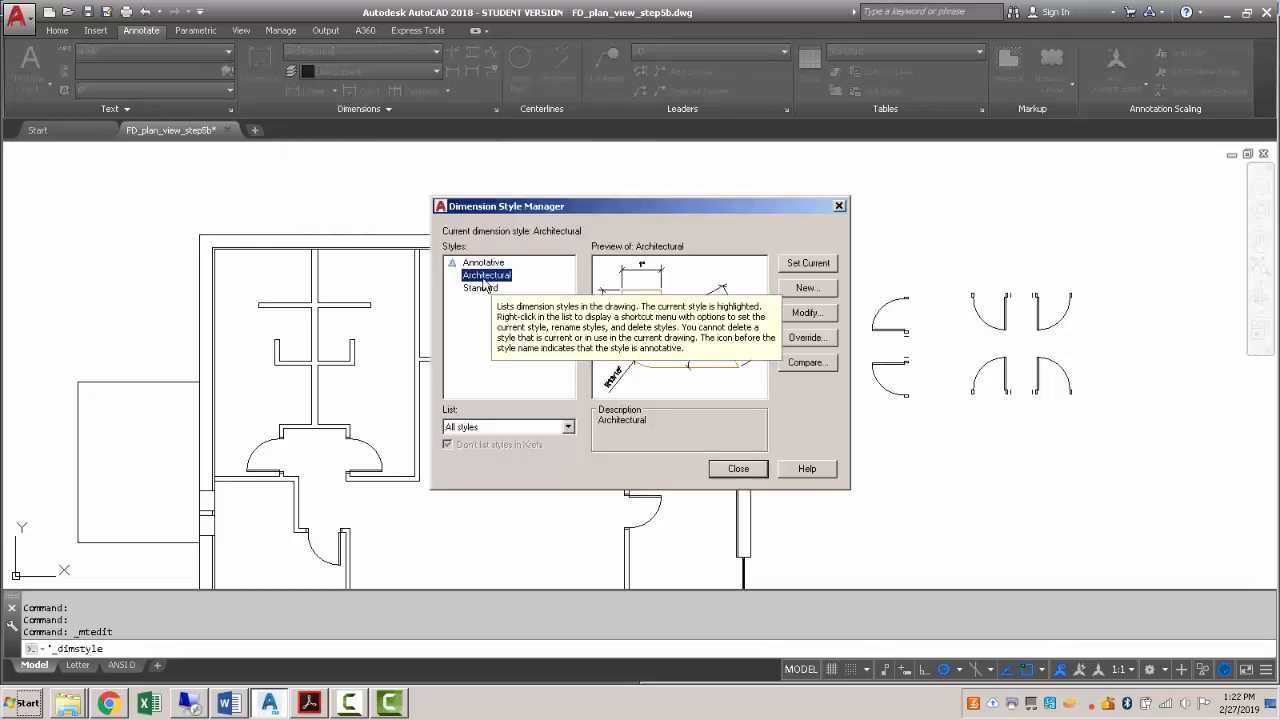
left_click(494, 277)
left_click(792, 315)
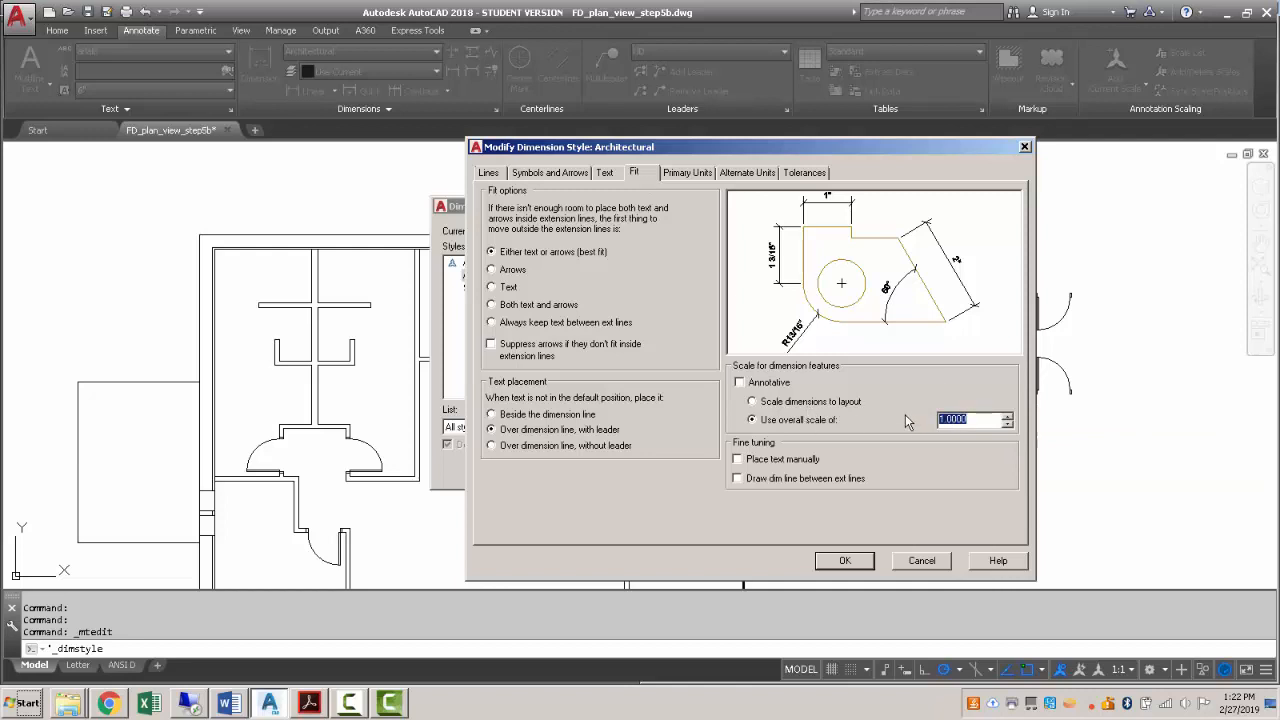
type("48")
Review the Architectural style's line, arrow size and fit settings, and save the dimension style changes.
left_click(490, 173)
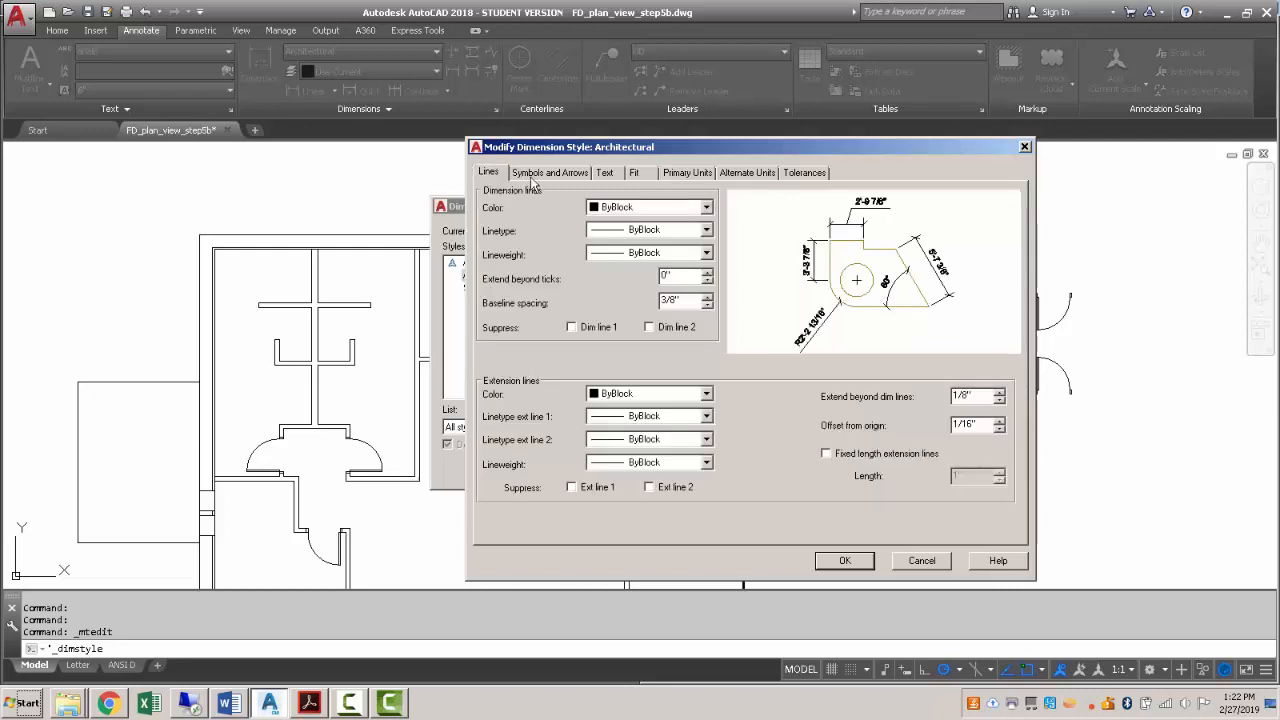
left_click(545, 174)
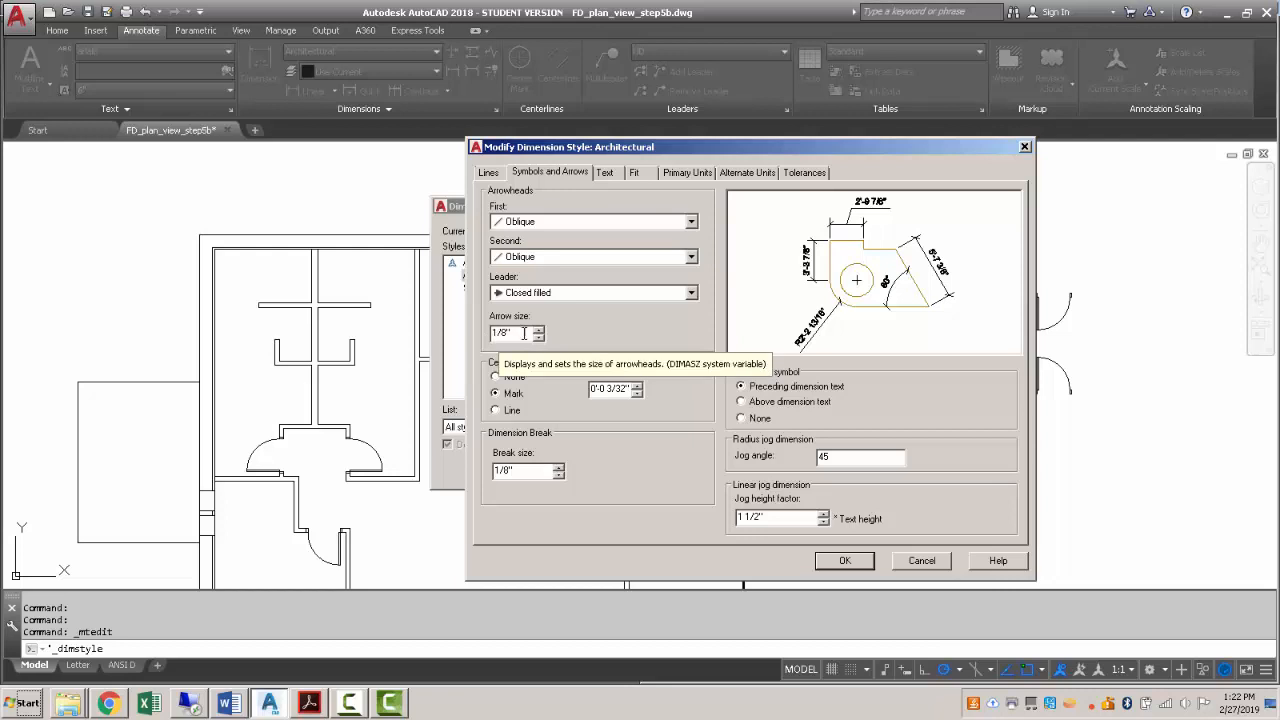
left_click(636, 174)
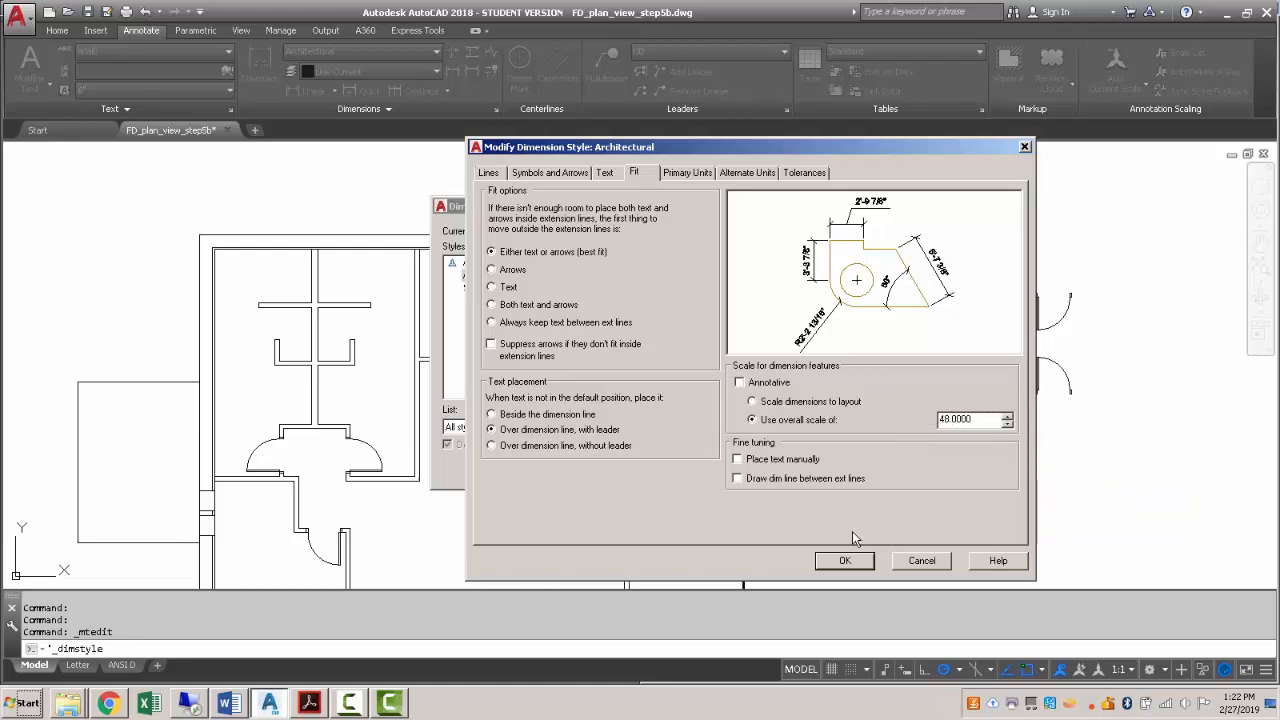
left_click(845, 561)
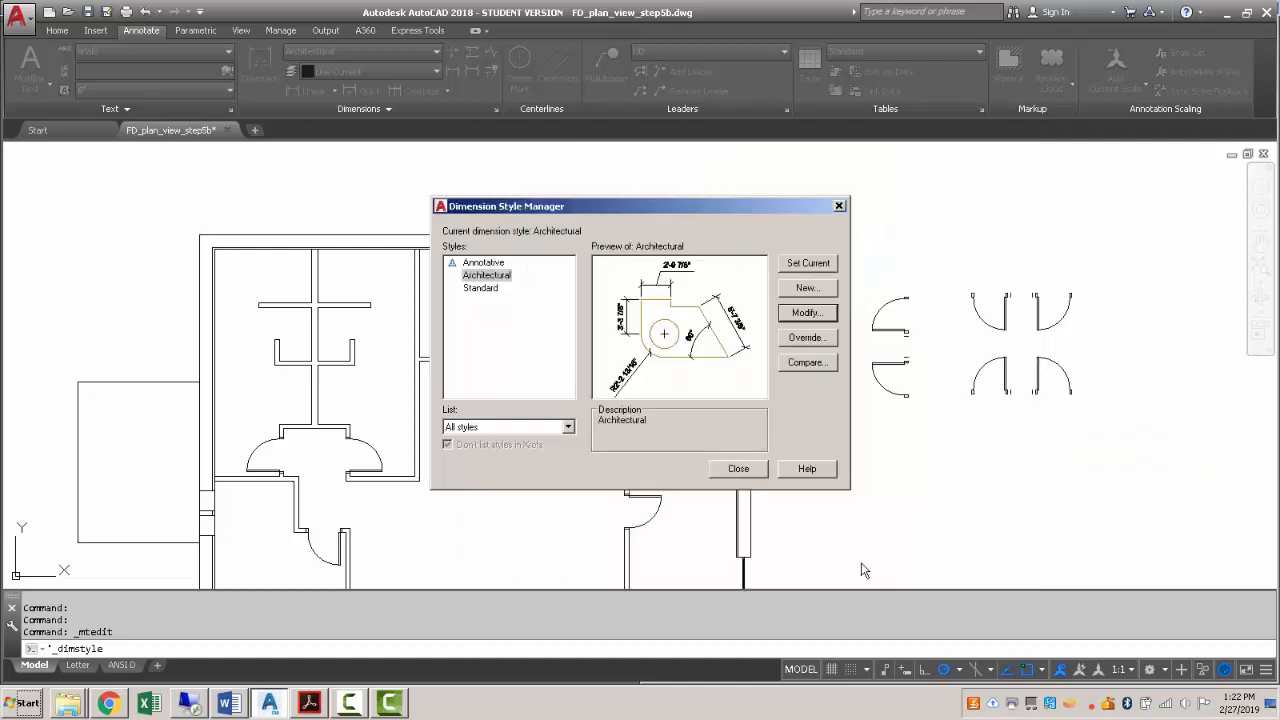
left_click(733, 467)
Add a linear dimension above the north wall from the building's northeast corner to the nearest window edge.
scroll(623, 200, "up", 3)
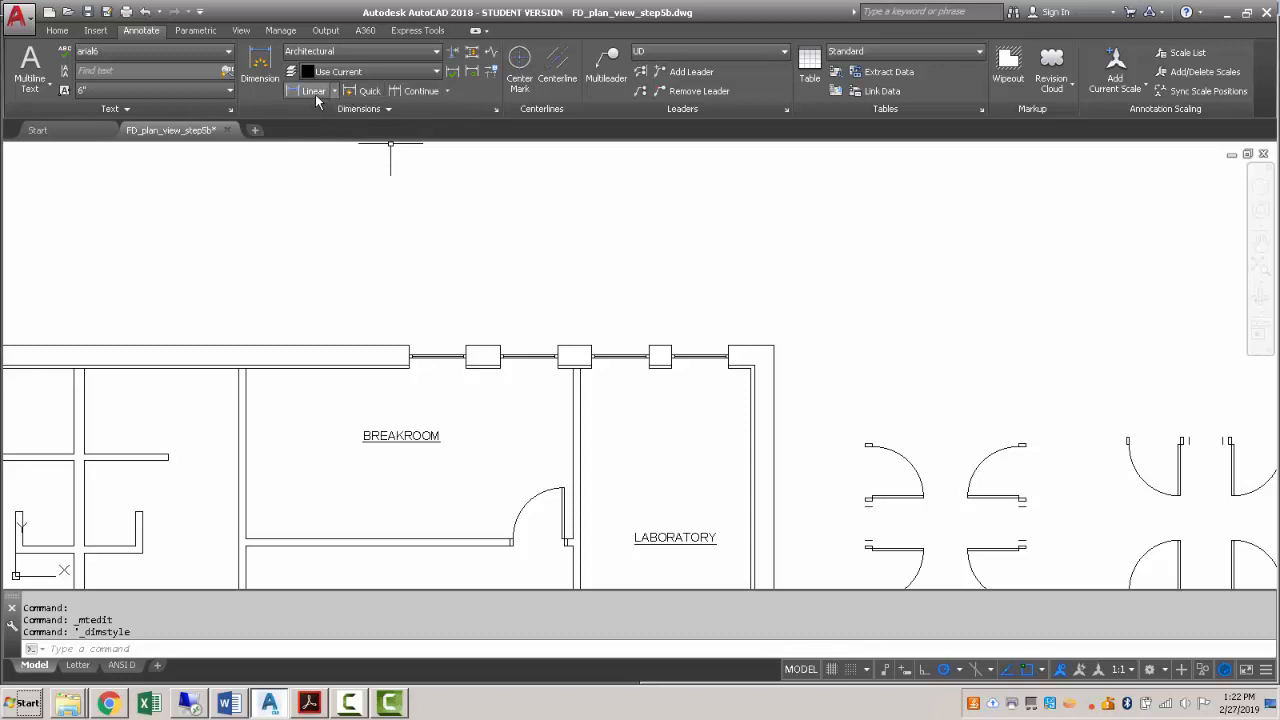
left_click(313, 91)
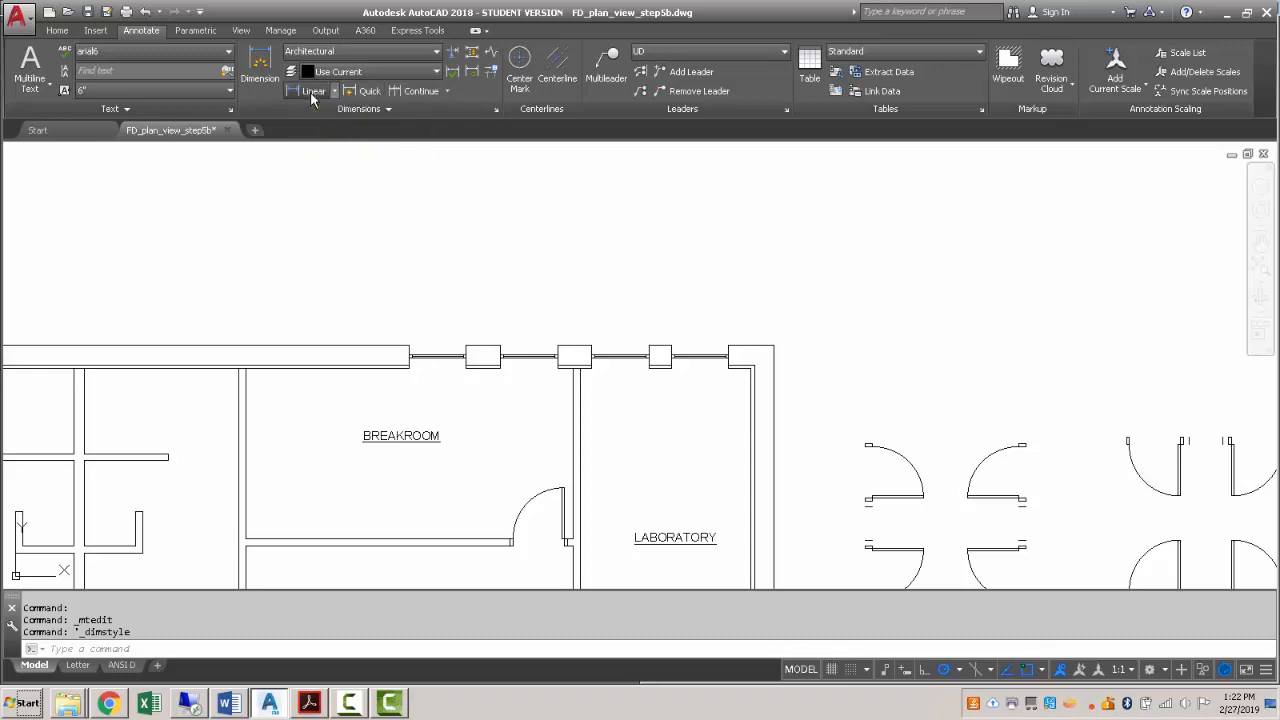
left_click(751, 346)
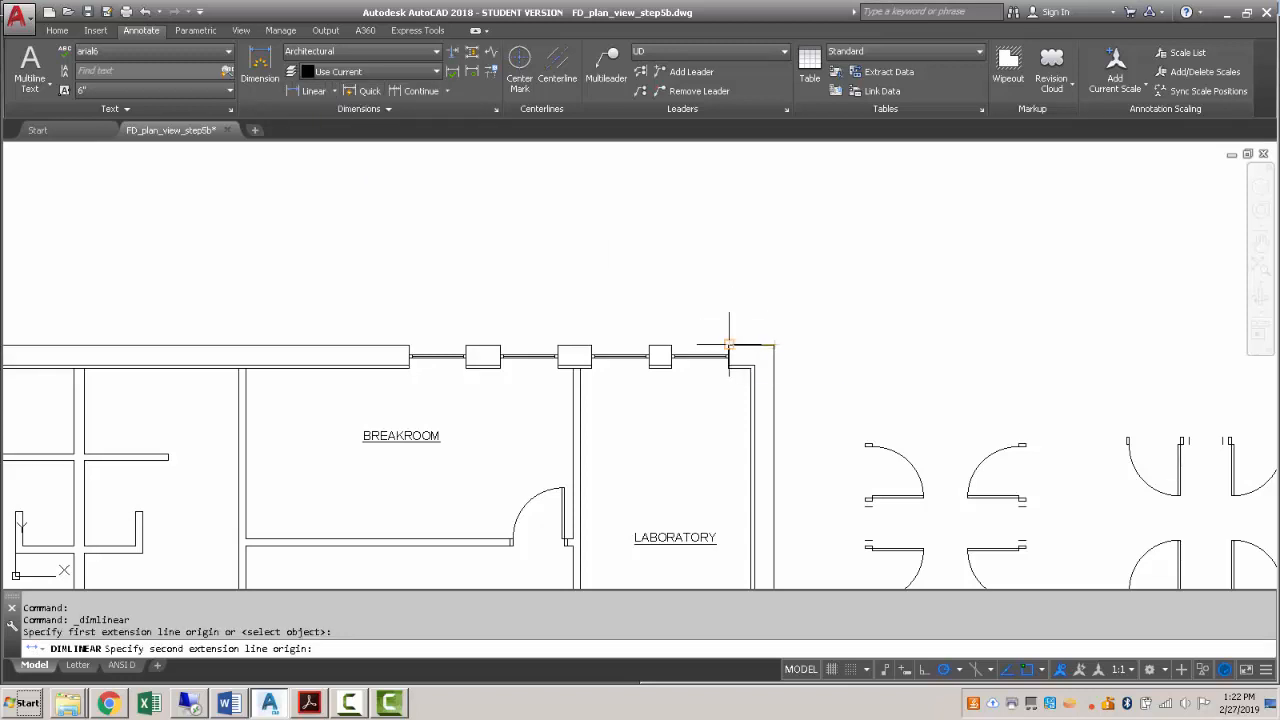
left_click(729, 346)
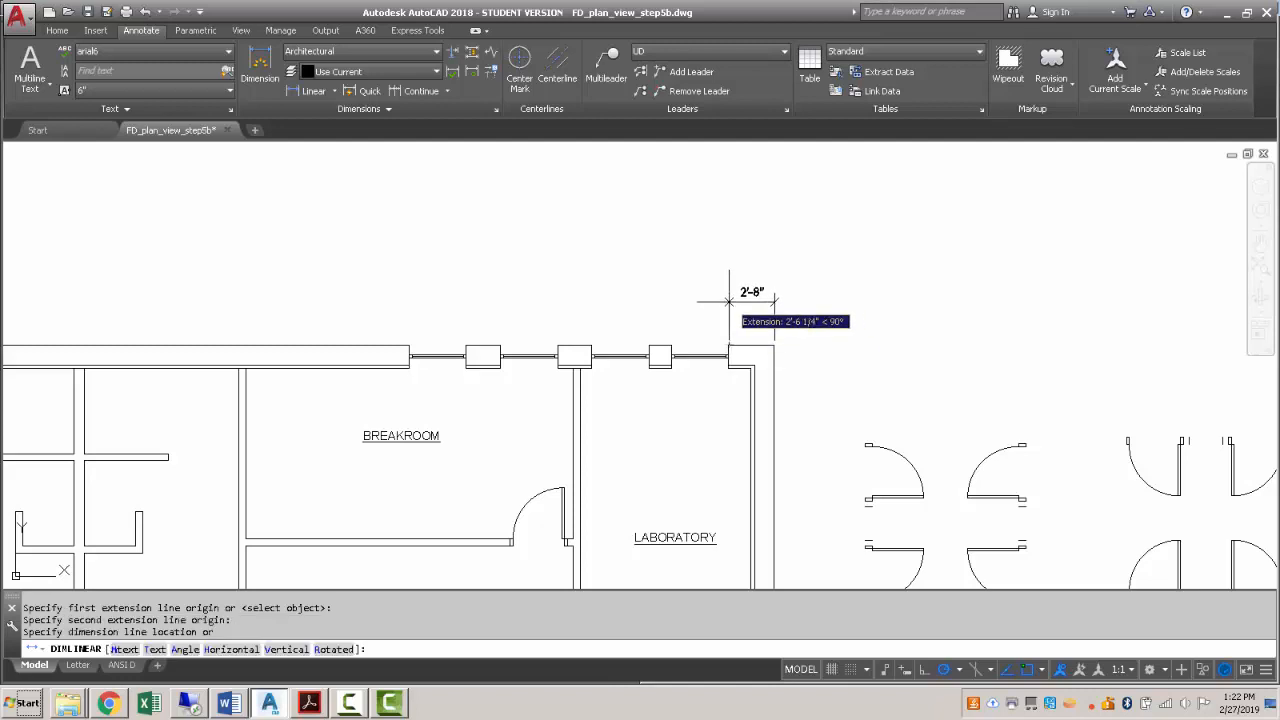
left_click(729, 300)
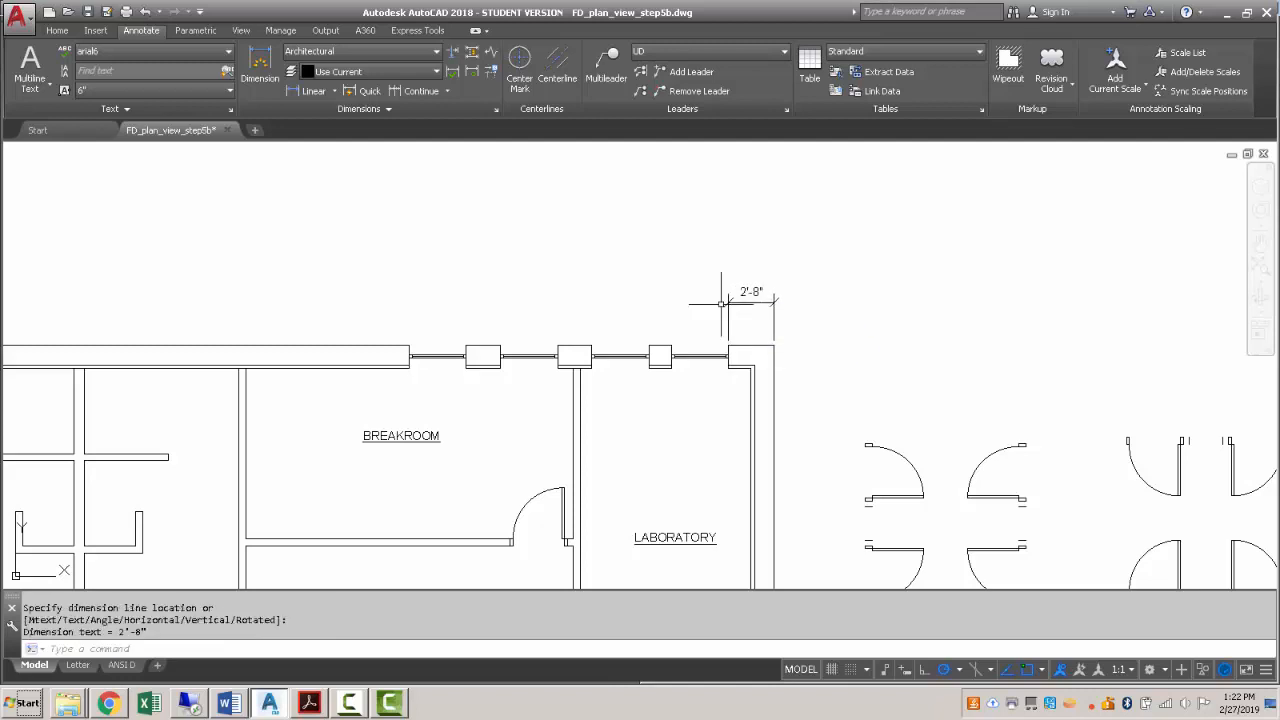
Continue the dimension chain westward across every window and pier to the far edge of the westernmost window.
left_click(412, 92)
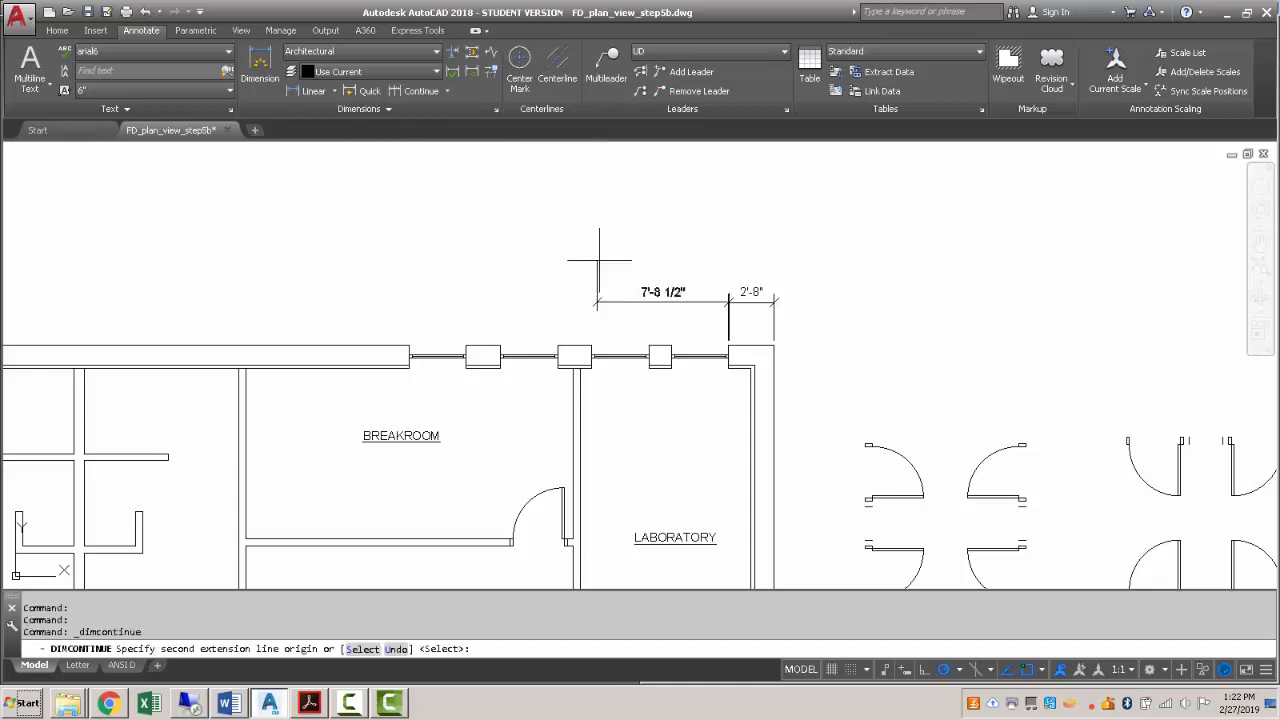
left_click(671, 346)
left_click(650, 346)
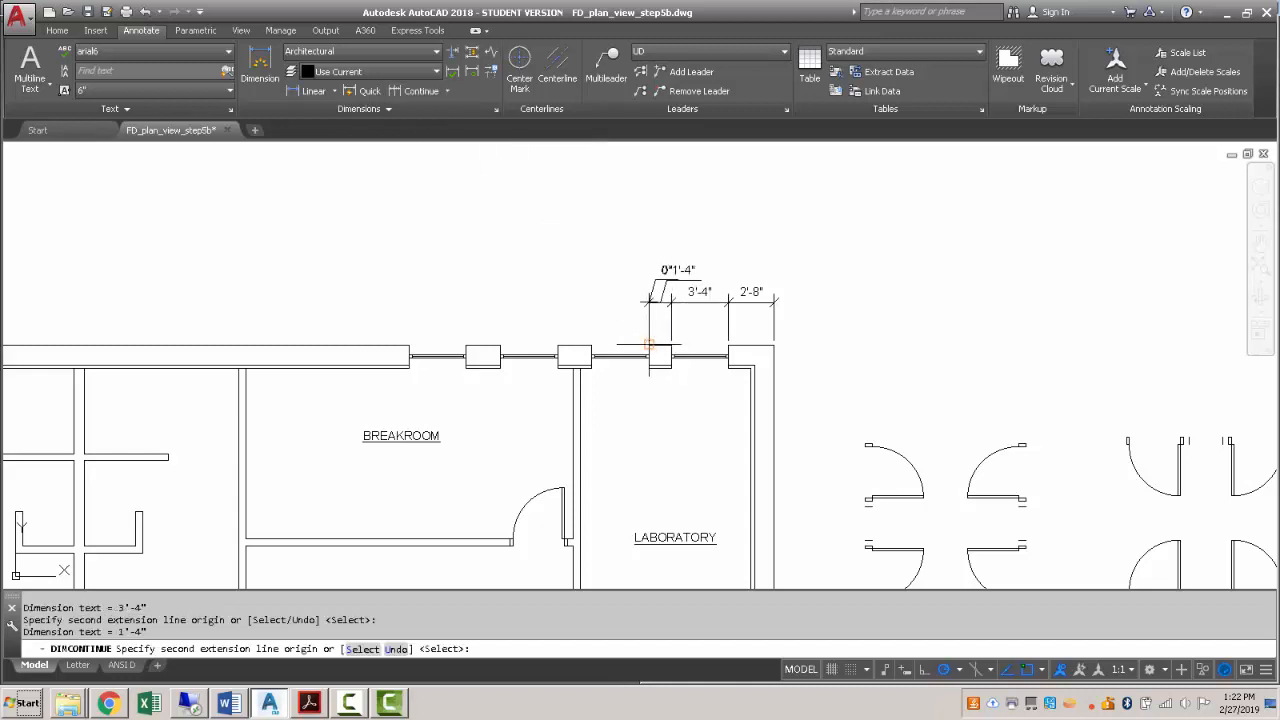
left_click(557, 346)
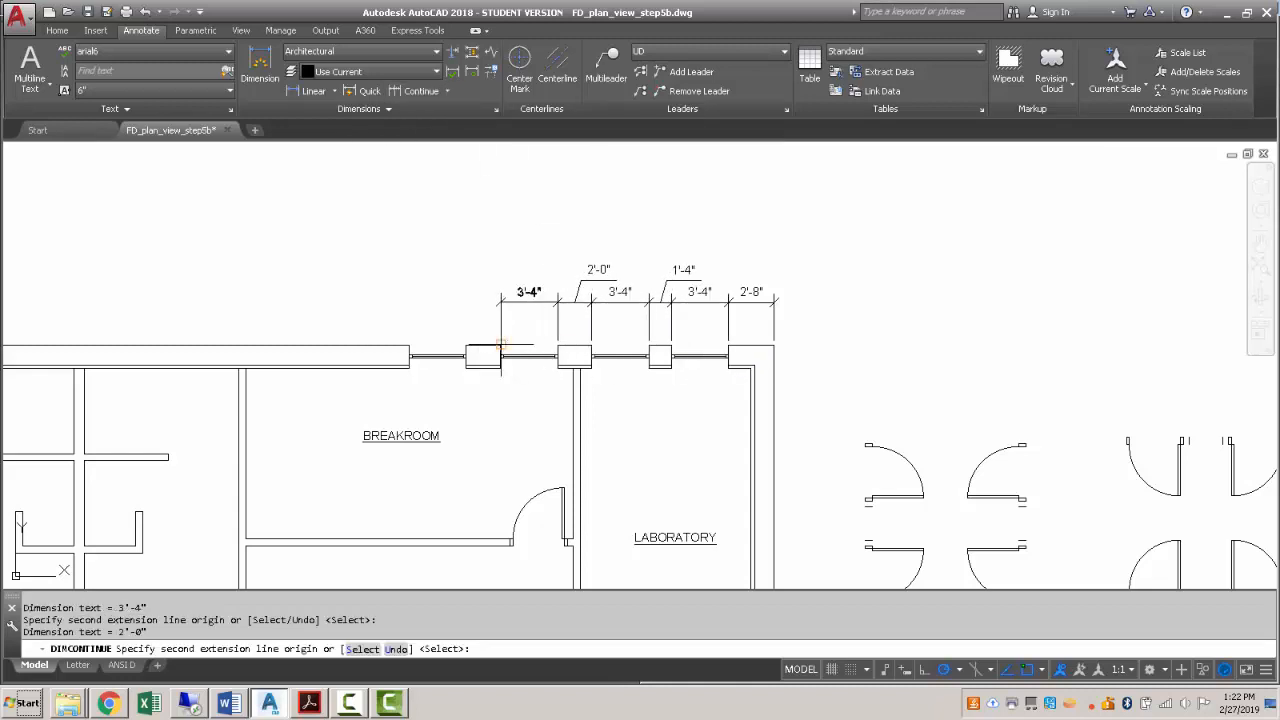
left_click(500, 346)
left_click(466, 346)
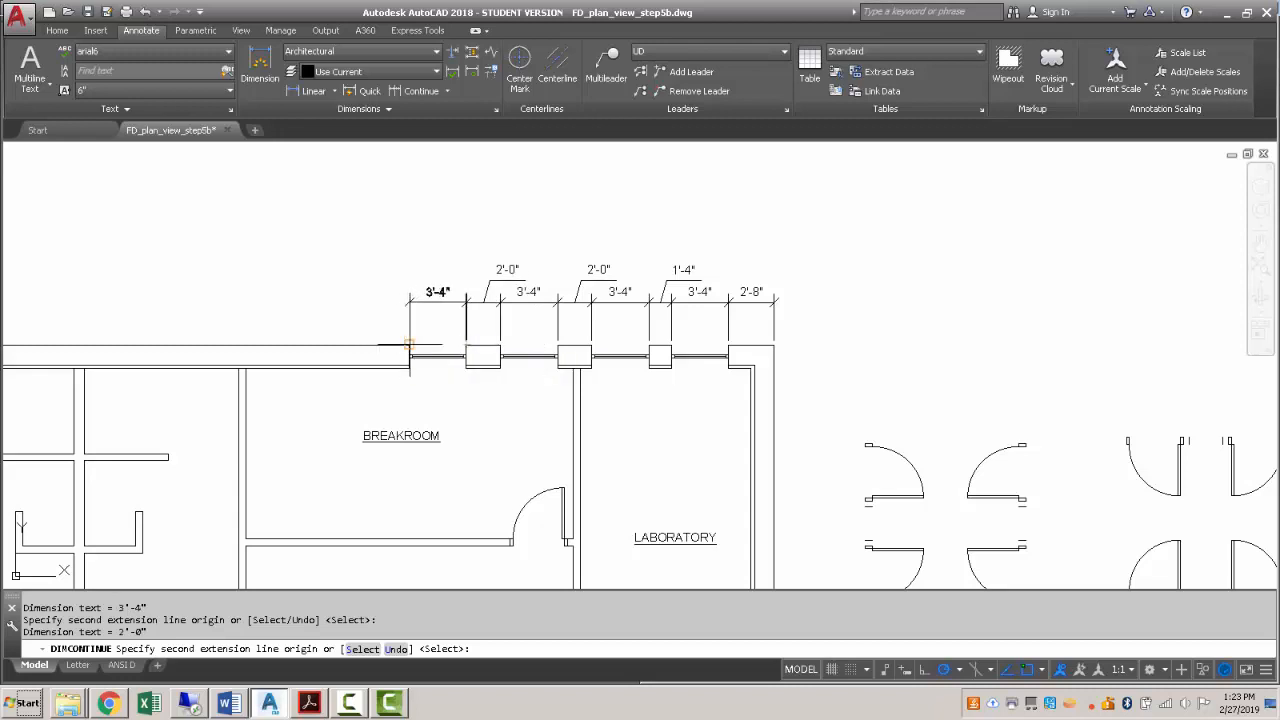
left_click(408, 346)
key("Escape")
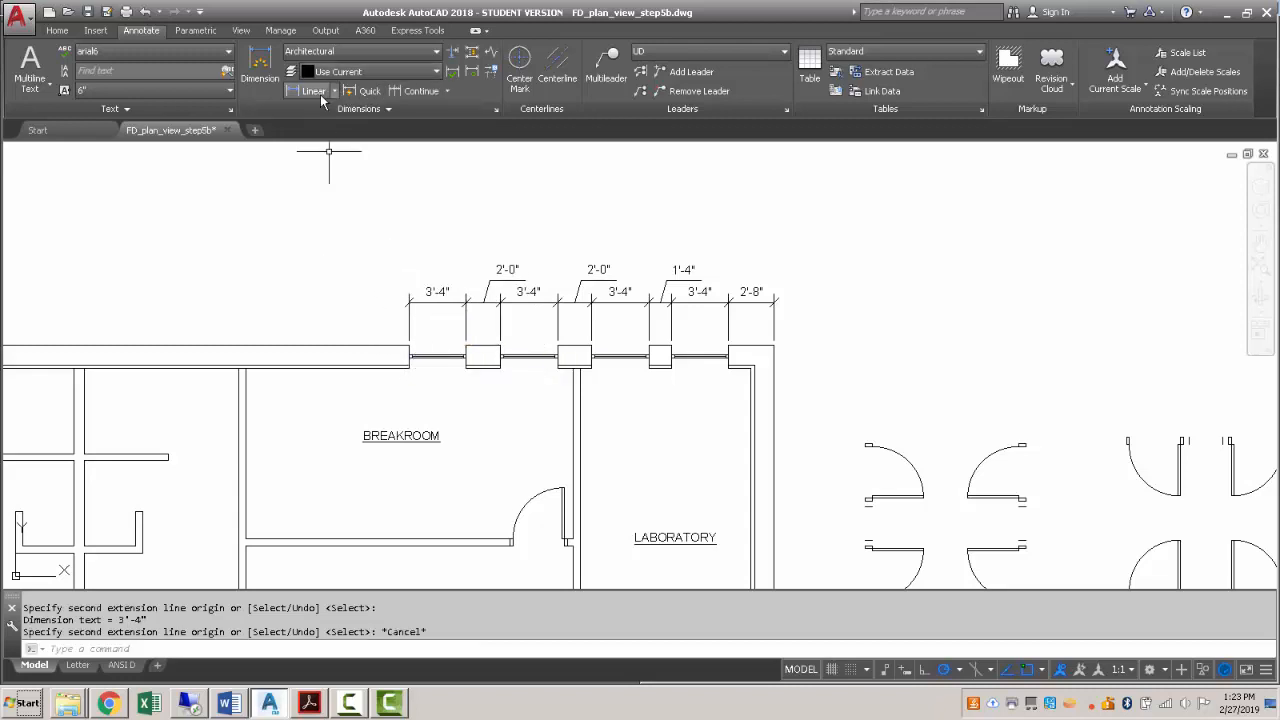
Add an overall linear dimension between the building's two north corners, placed above the window dimension chain.
left_click(345, 92)
left_click(773, 346)
scroll(790, 344, "down", 2)
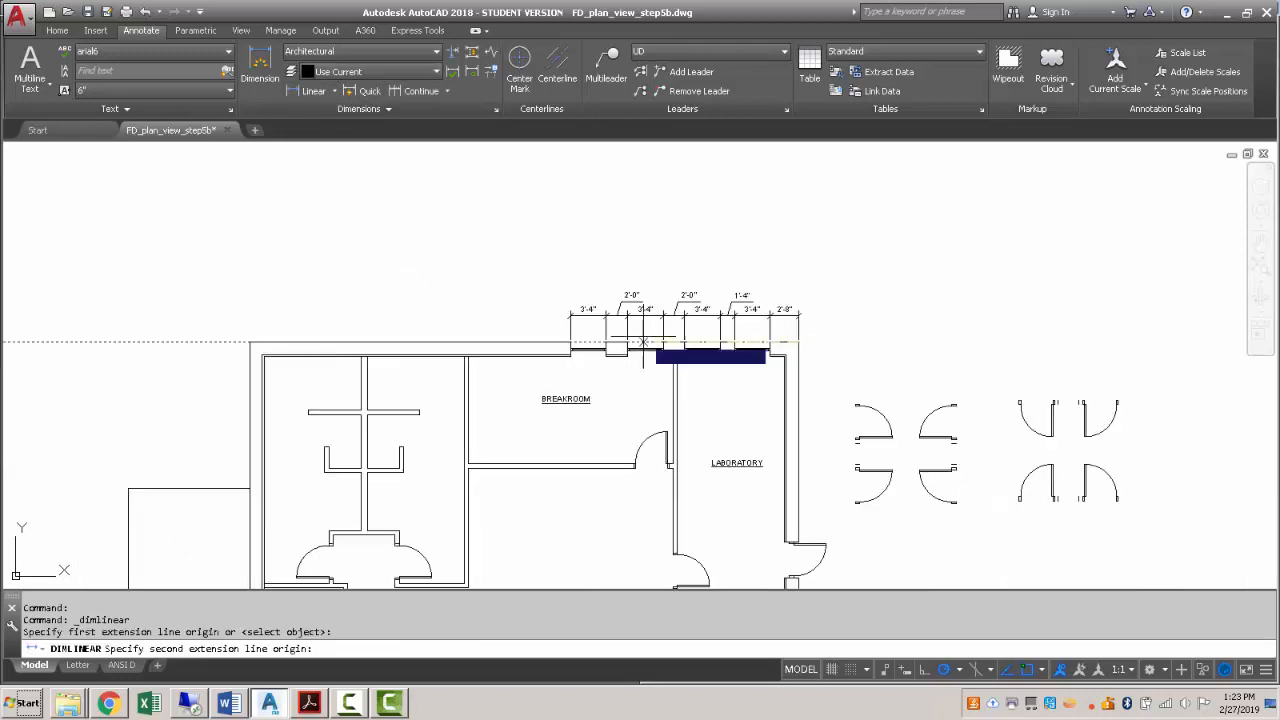
left_click(250, 345)
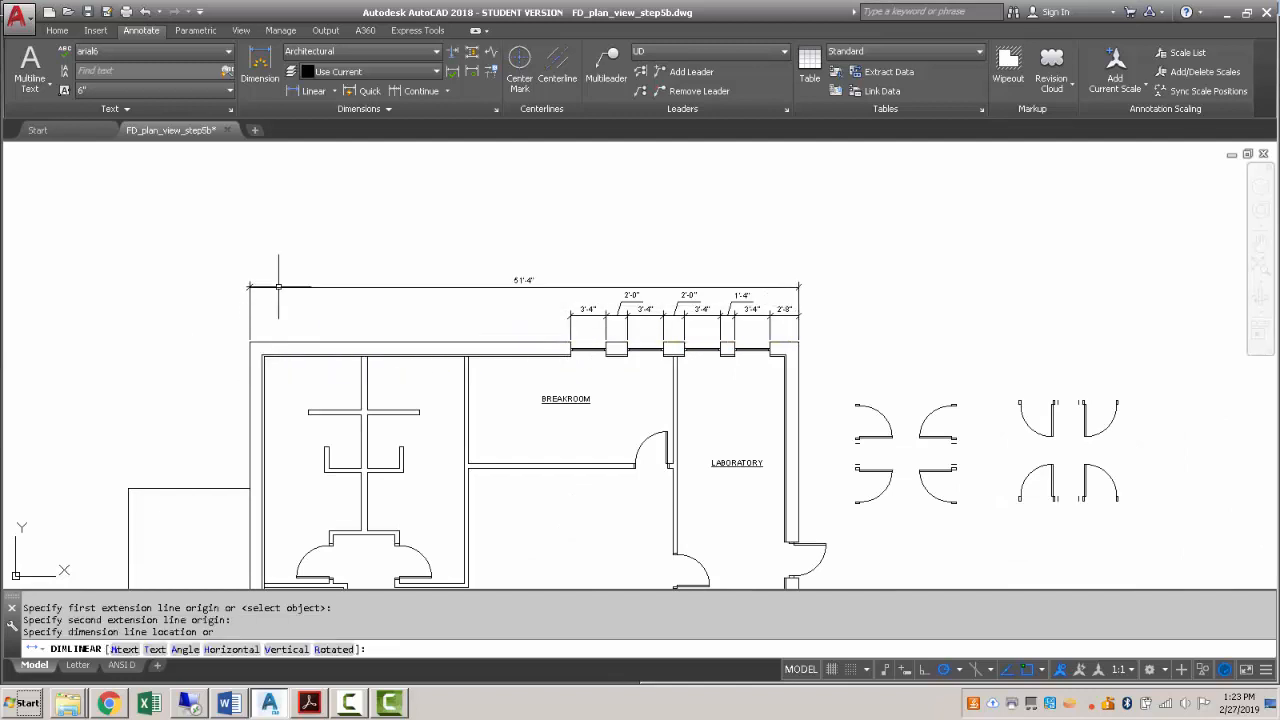
left_click(300, 287)
middle_click_drag(669, 384, 575, 289)
key("Escape")
Move all the loose door symbols beside the building farther east, well clear of the floor plan.
left_click(1084, 460)
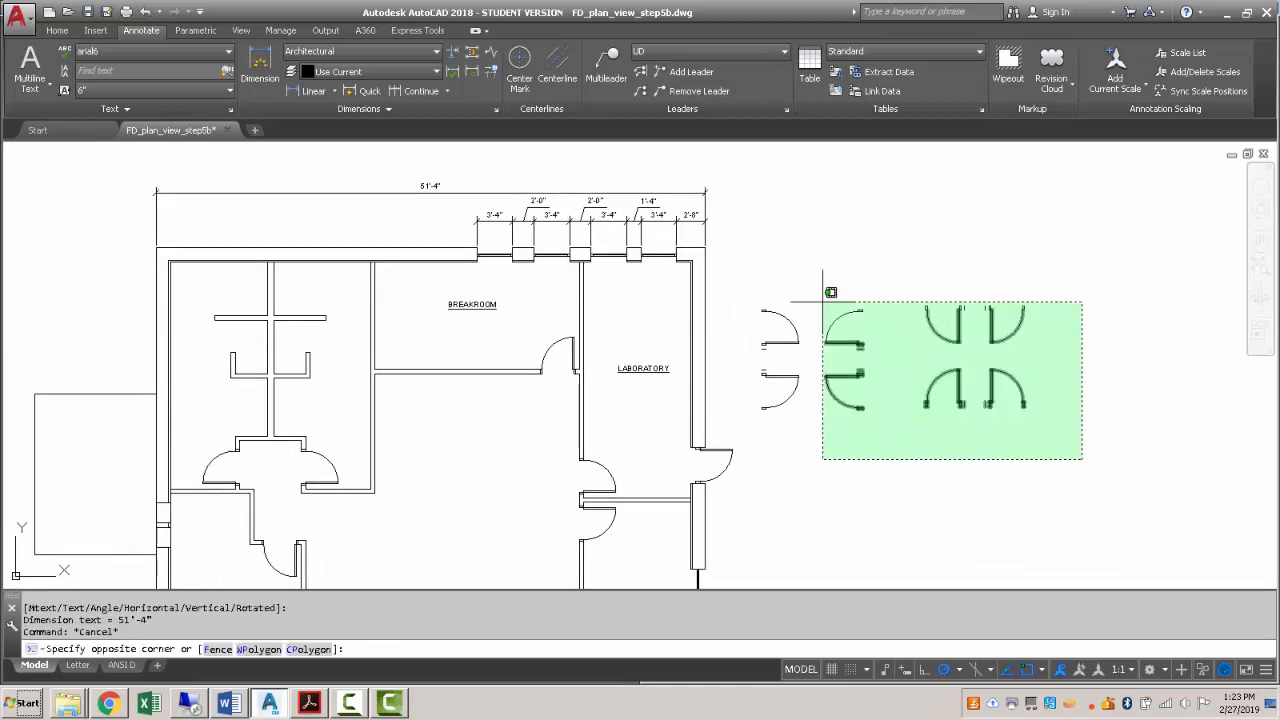
left_click(752, 265)
type("m")
key("Return")
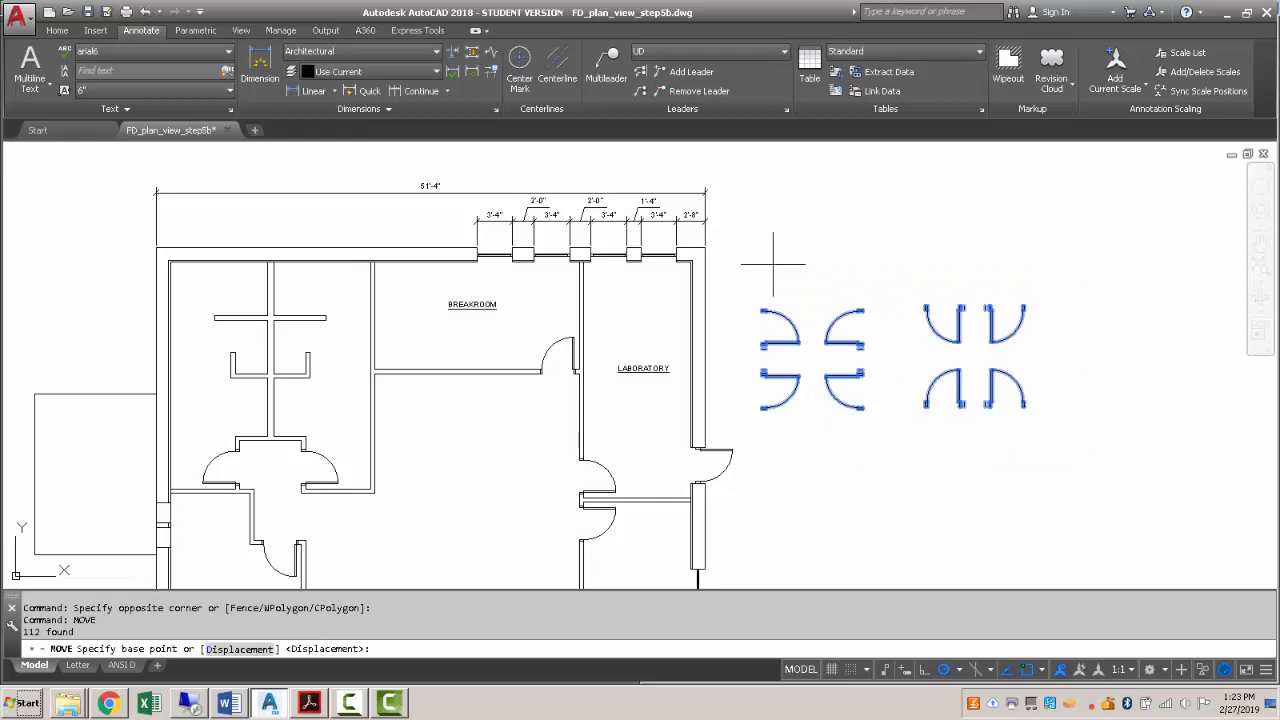
left_click(823, 334)
scroll(826, 340, "down", 3)
key("Escape")
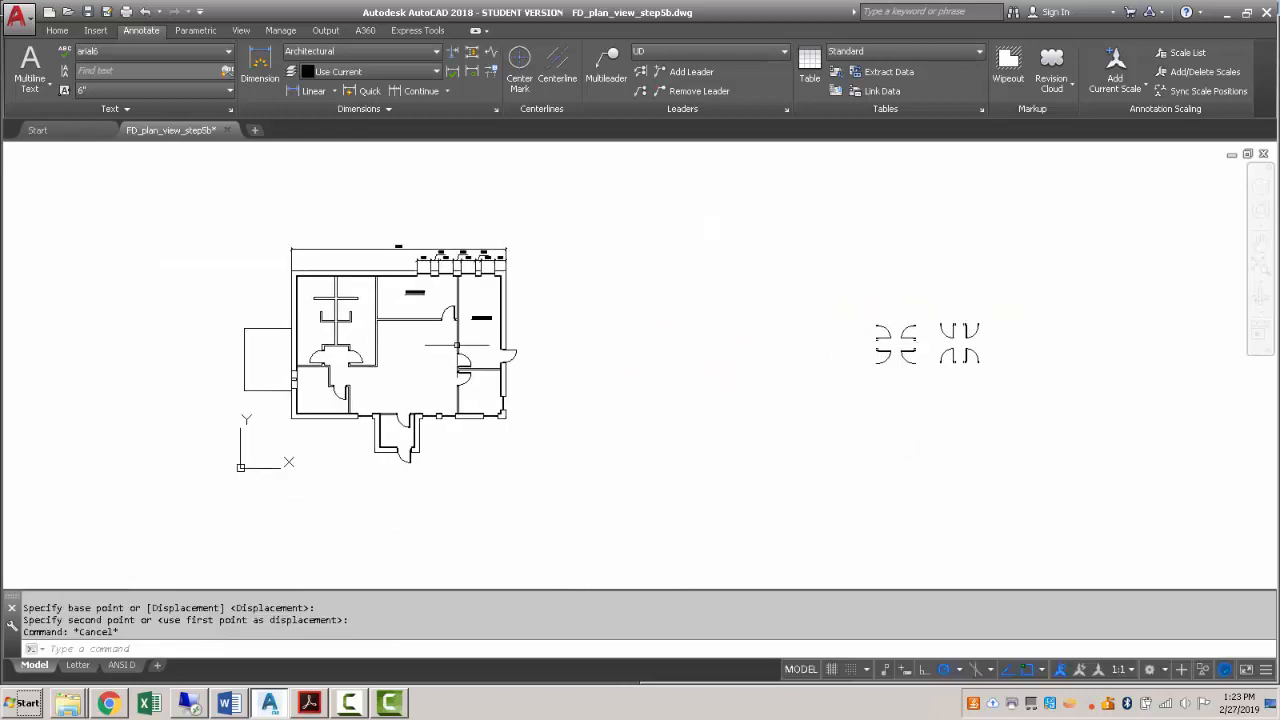
Add a vertical linear dimension east of the building between the nearest window edge and the southeast corner.
scroll(318, 305, "up", 4)
middle_click_drag(427, 257, 423, 338)
scroll(658, 312, "up", 2)
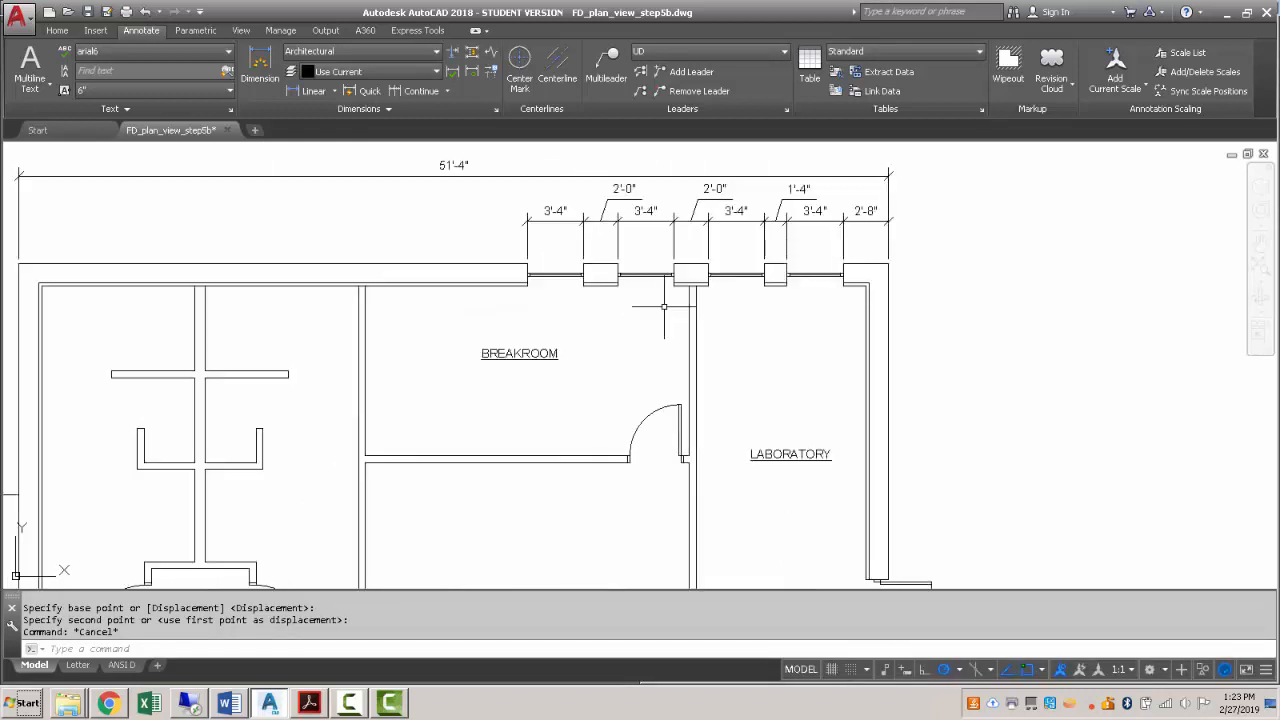
left_click(327, 92)
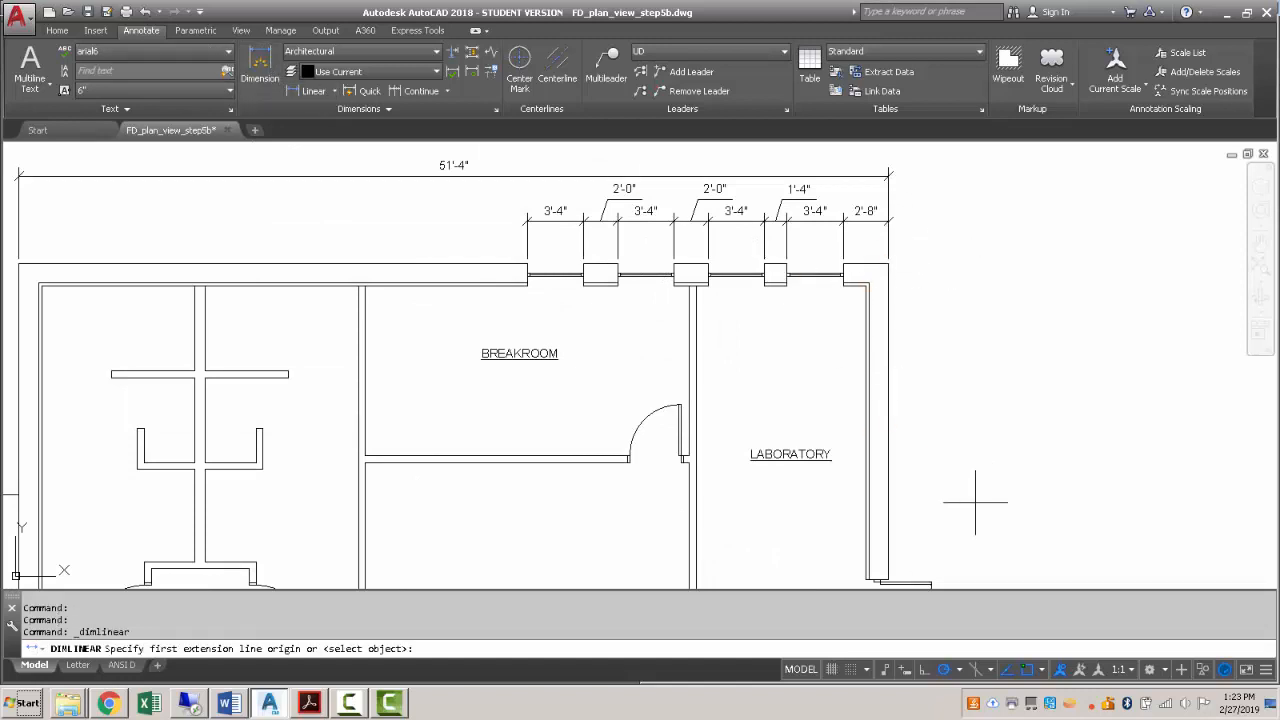
scroll(831, 408, "up", 2)
scroll(714, 537, "up", 2)
left_click(703, 502)
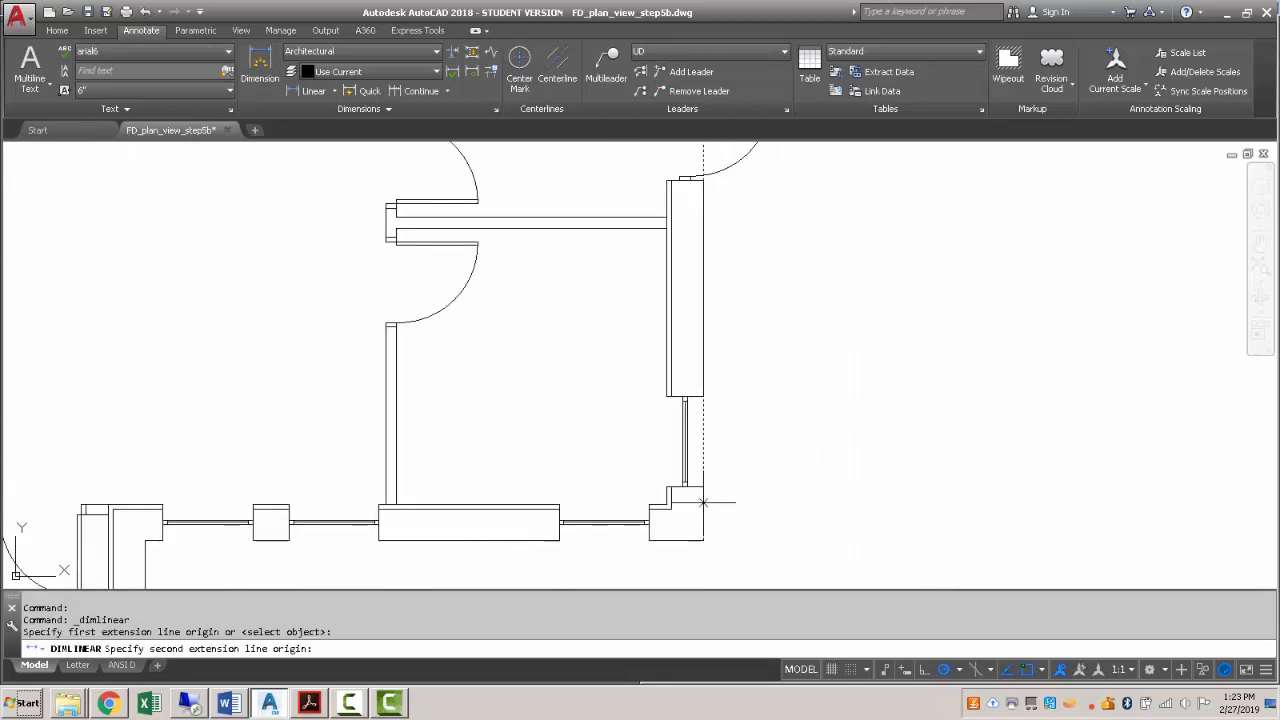
left_click(703, 540)
scroll(815, 482, "down", 2)
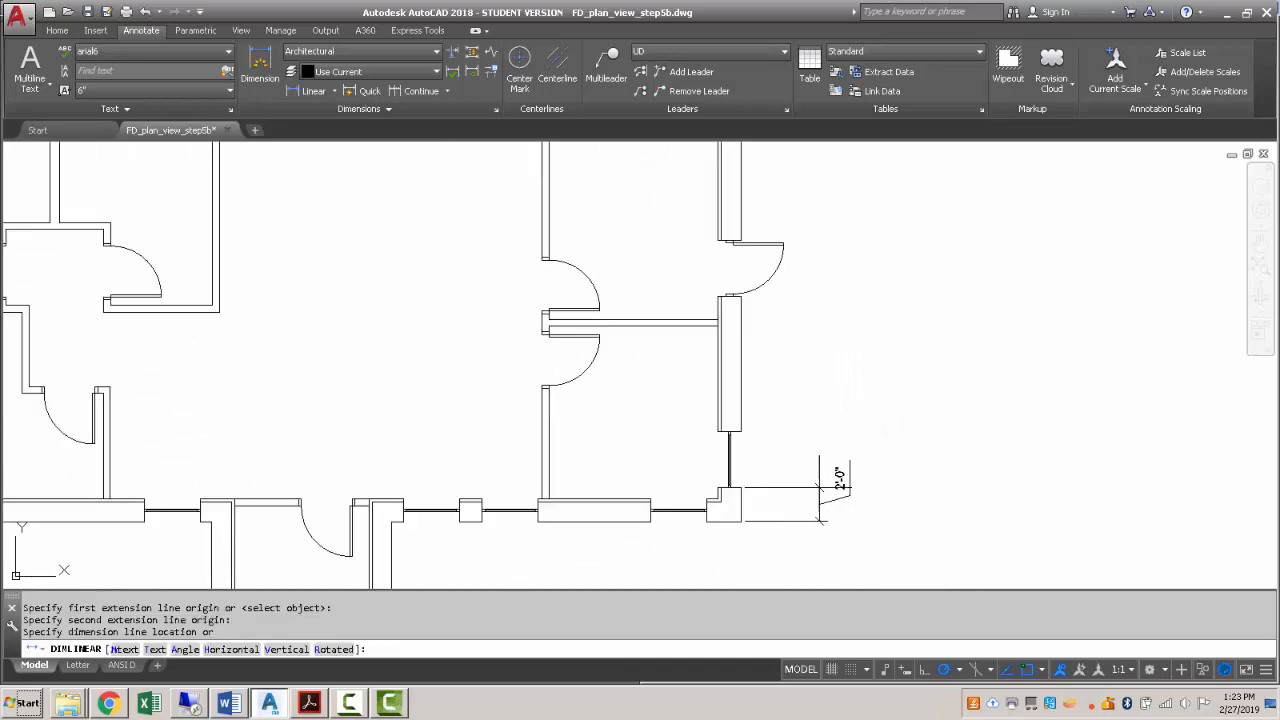
left_click(850, 488)
key("Return")
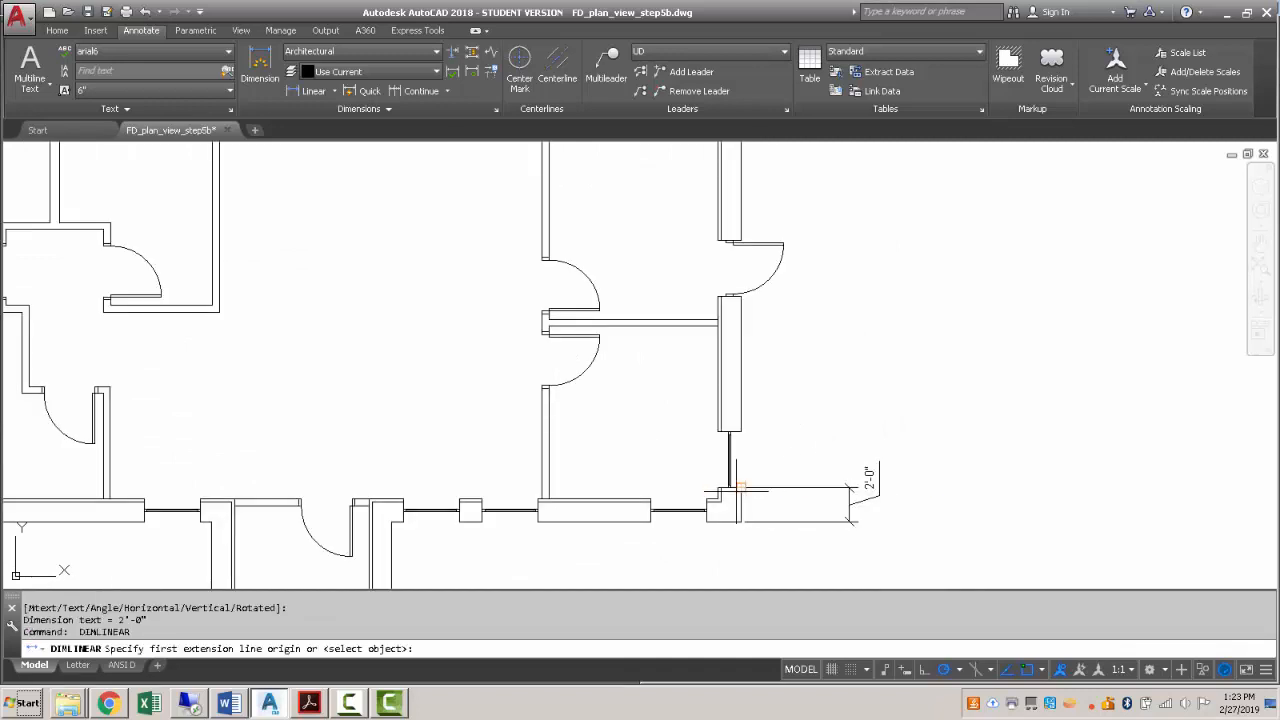
key("Escape")
Continue the east dimension chain northward across the window, the wall section and the exterior door opening.
left_click(418, 91)
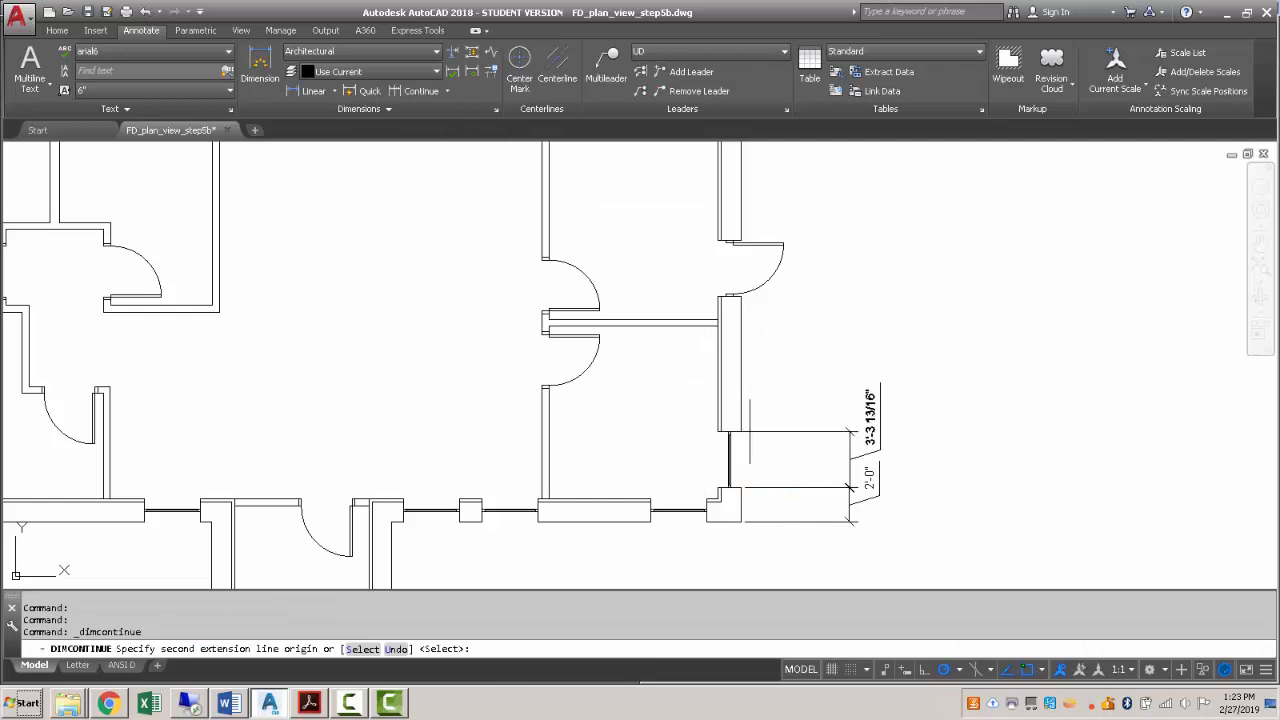
left_click(719, 297)
scroll(720, 298, "up", 3)
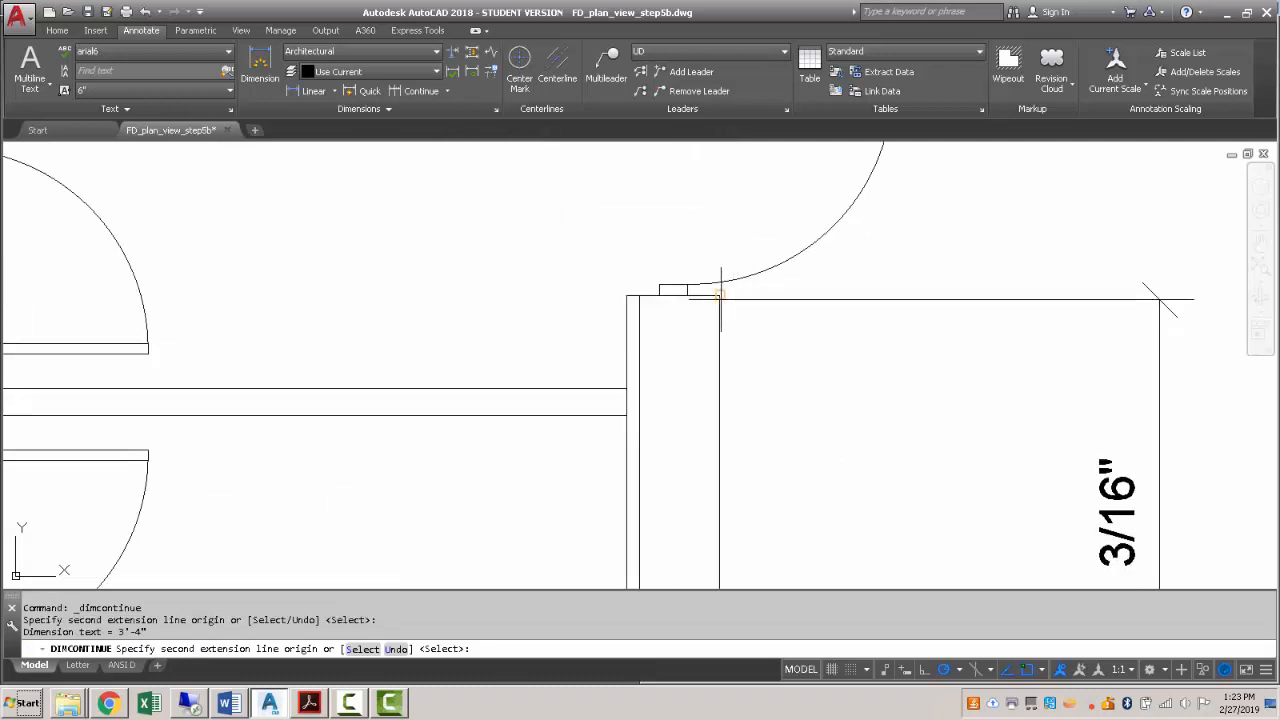
left_click(720, 297)
scroll(720, 298, "down", 2)
middle_click_drag(735, 273, 706, 371)
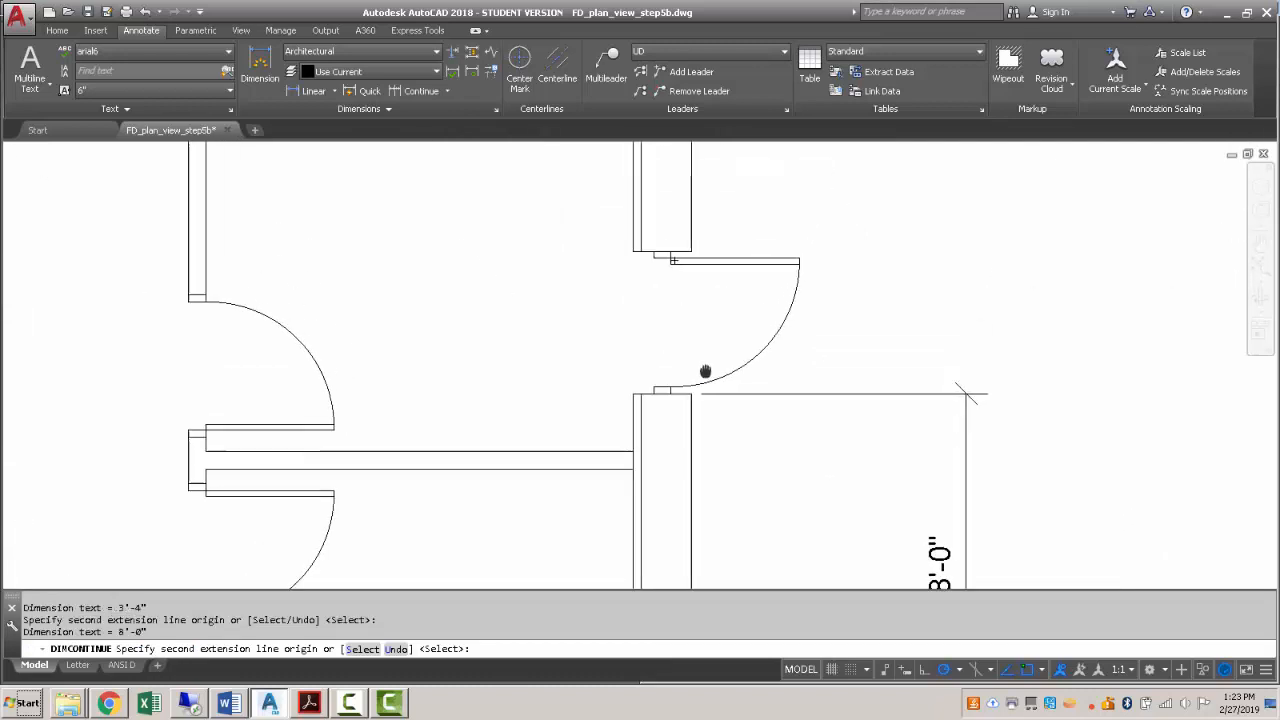
left_click(688, 260)
key("Escape")
scroll(760, 400, "down", 4)
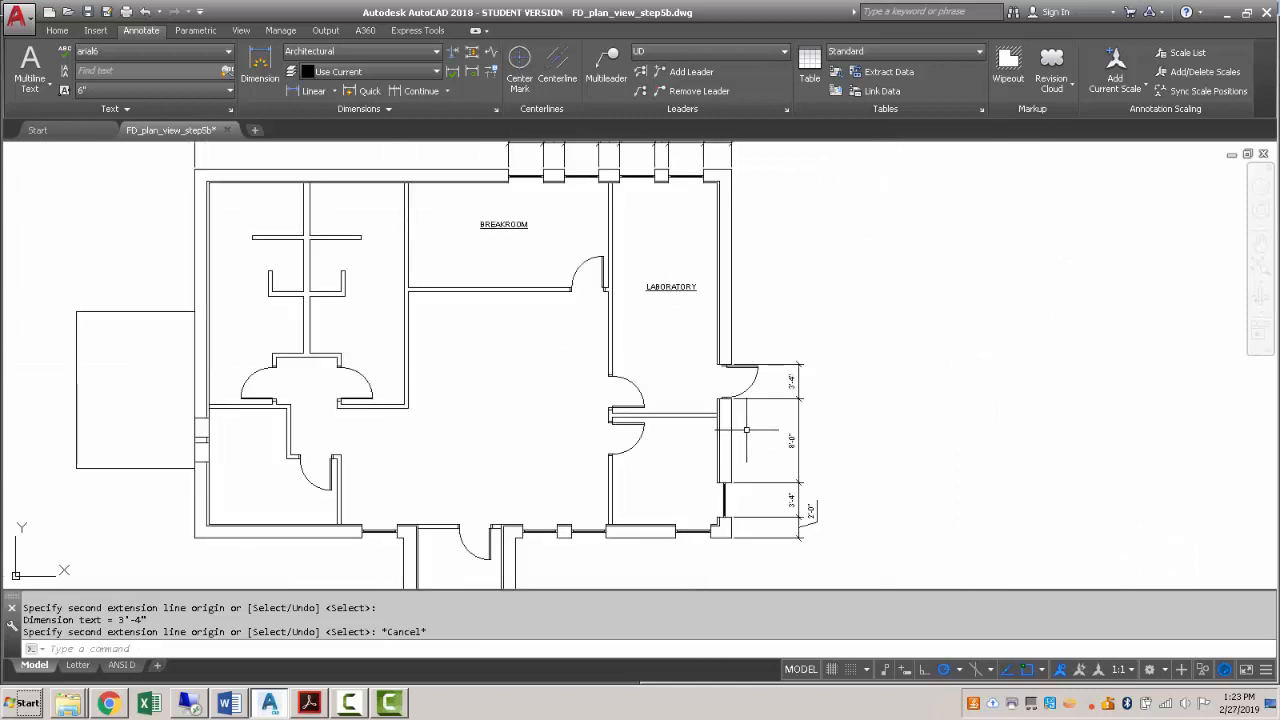
Add an overall linear dimension between the building's southeast and northeast corners, placed outside the east dimension chain.
left_click(310, 90)
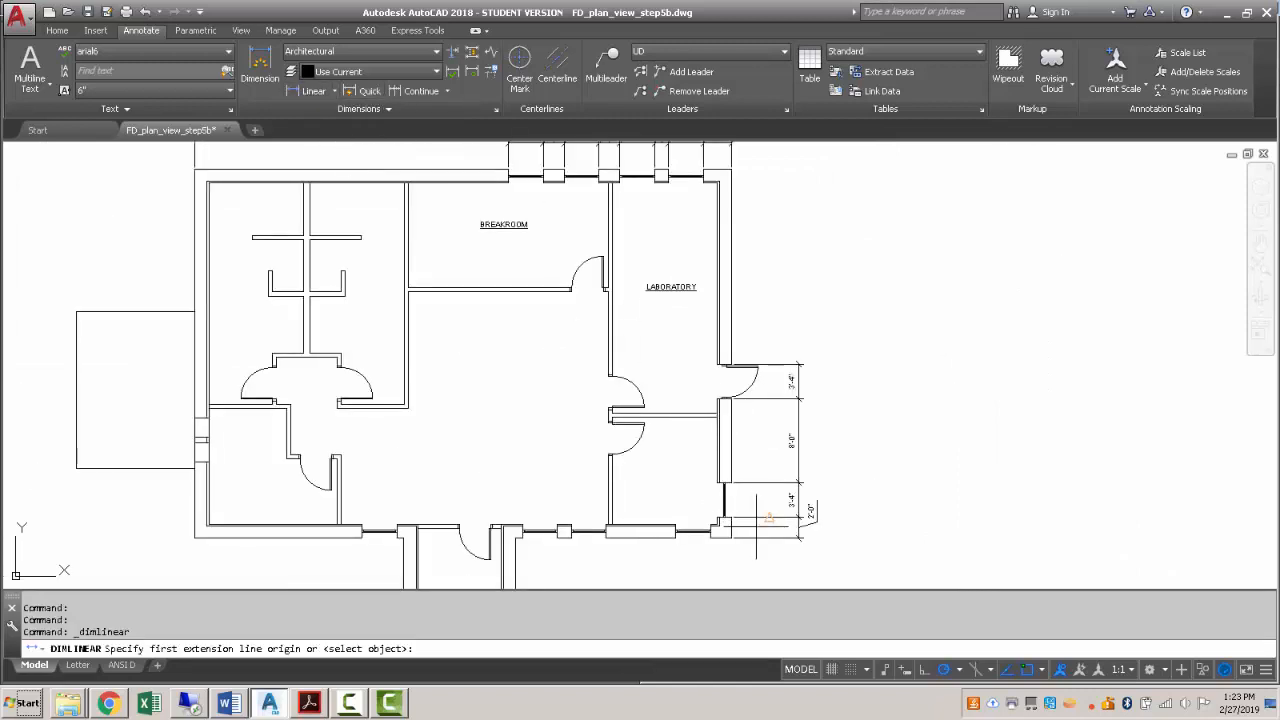
scroll(756, 519, "up", 3)
left_click(695, 541)
scroll(695, 541, "down", 4)
scroll(670, 312, "up", 6)
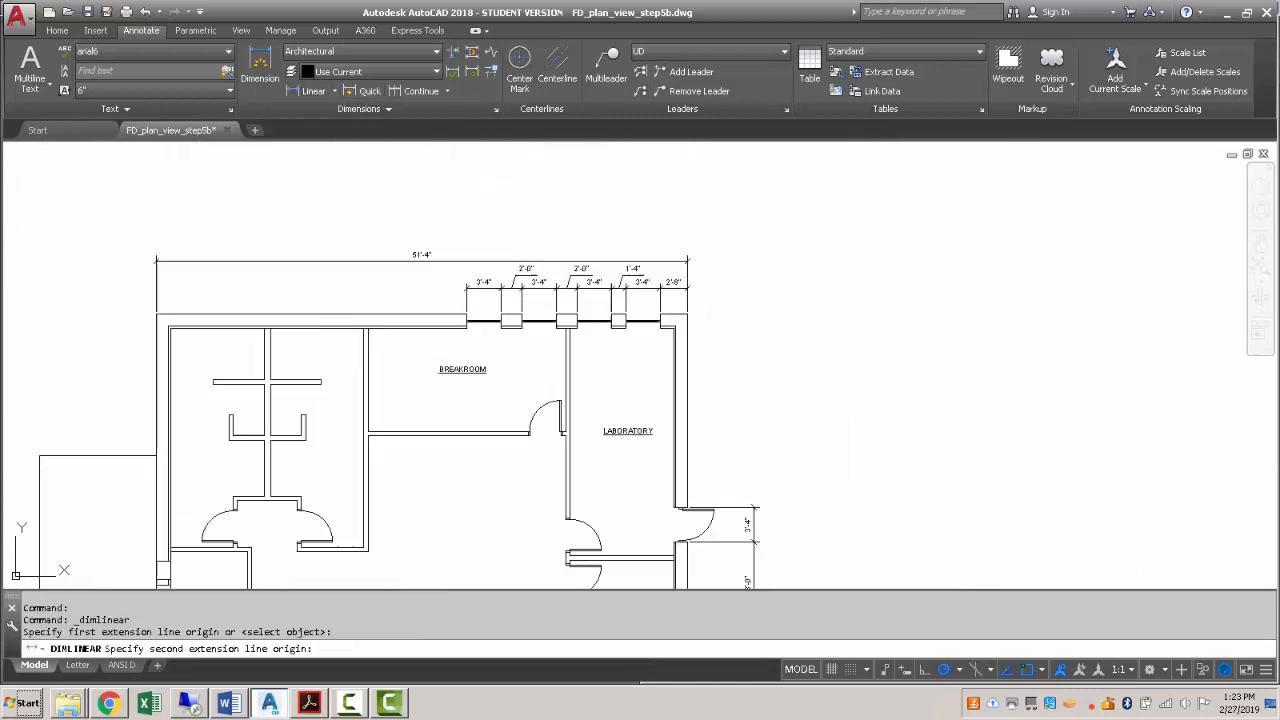
left_click(682, 316)
scroll(705, 318, "down", 4)
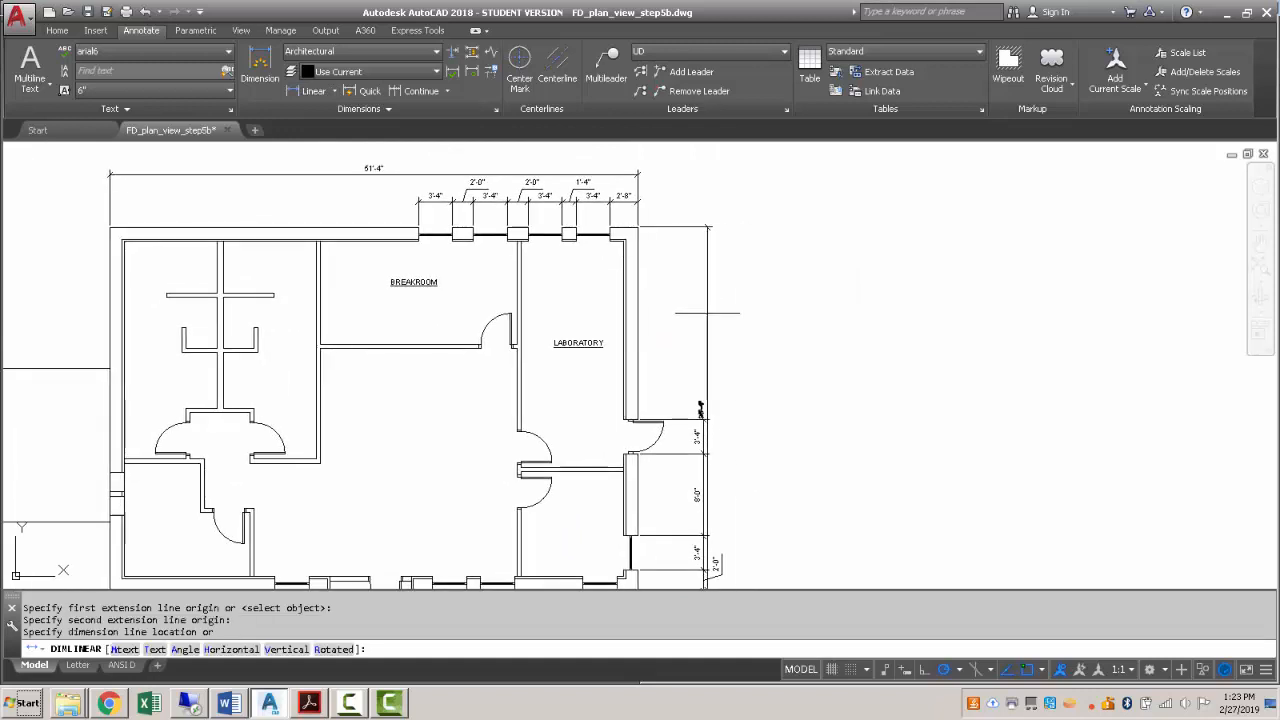
left_click(732, 311)
key("Escape")
Add a linear dimension from the southeast corner to the nearest south window edge, placed below the entry vestibule.
middle_click_drag(669, 431, 777, 224)
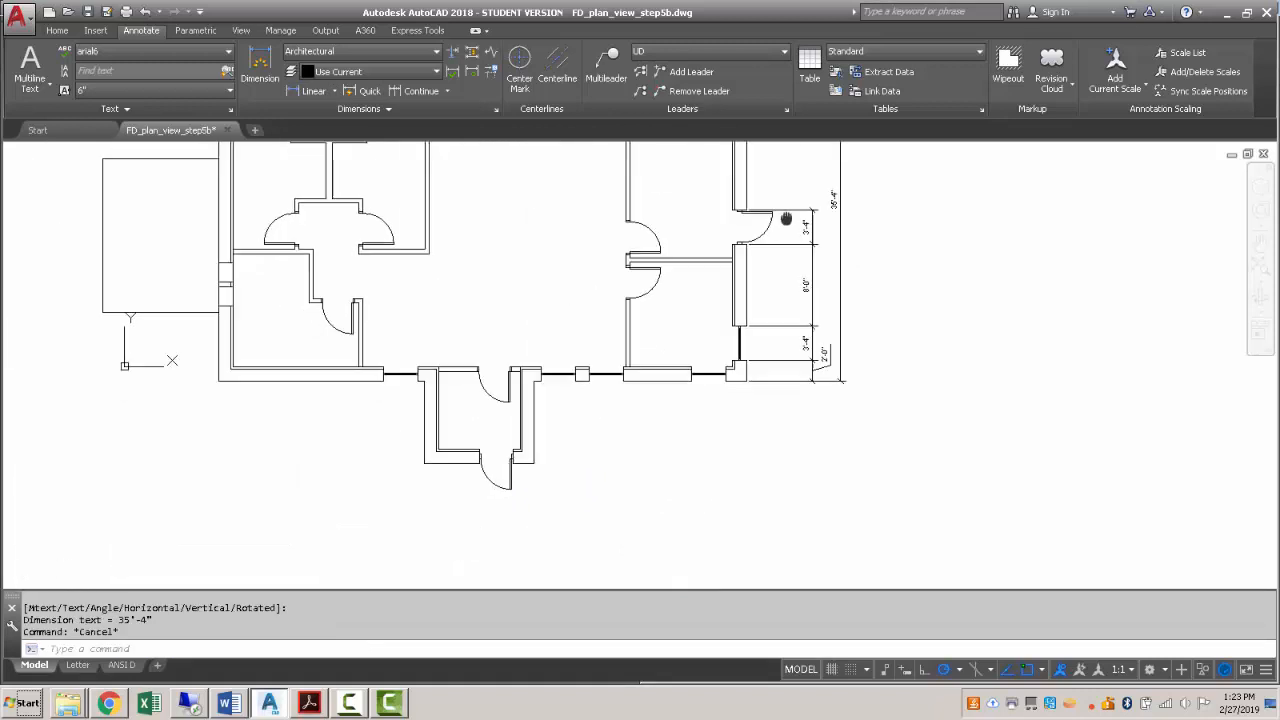
left_click(312, 90)
scroll(777, 430, "up", 4)
left_click(702, 309)
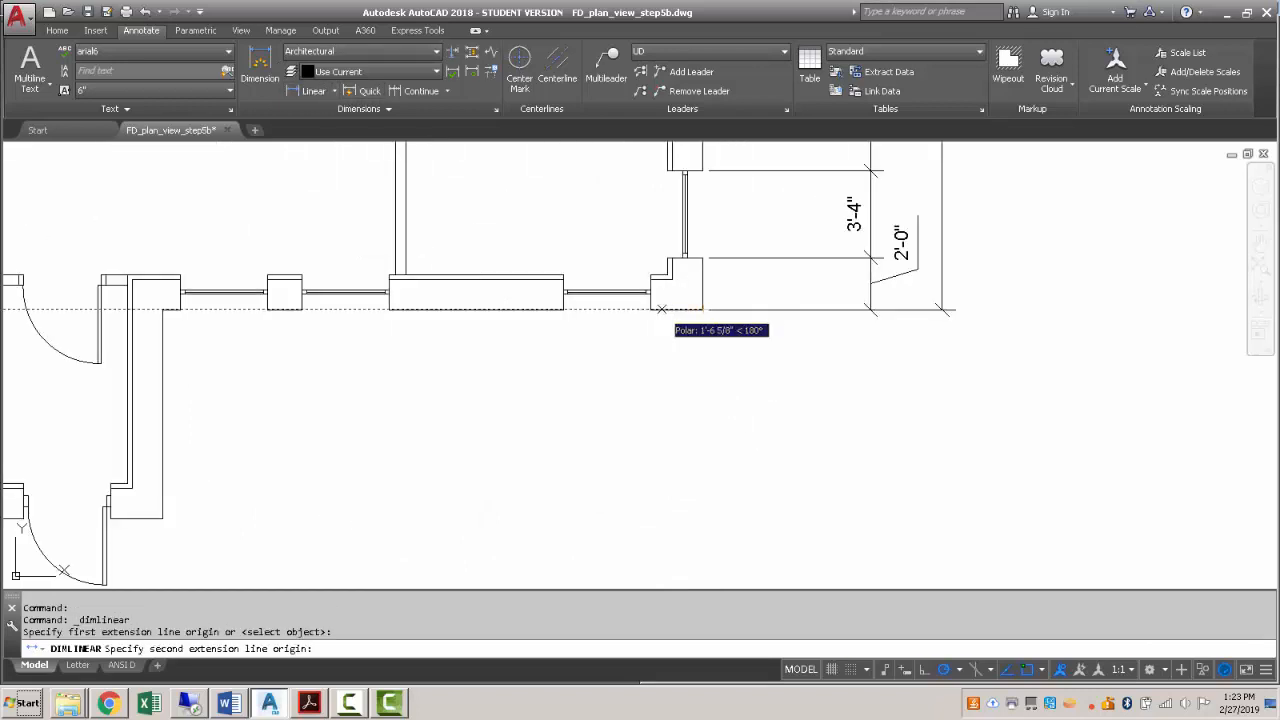
left_click(651, 309)
scroll(652, 350, "down", 2)
scroll(650, 365, "down", 2)
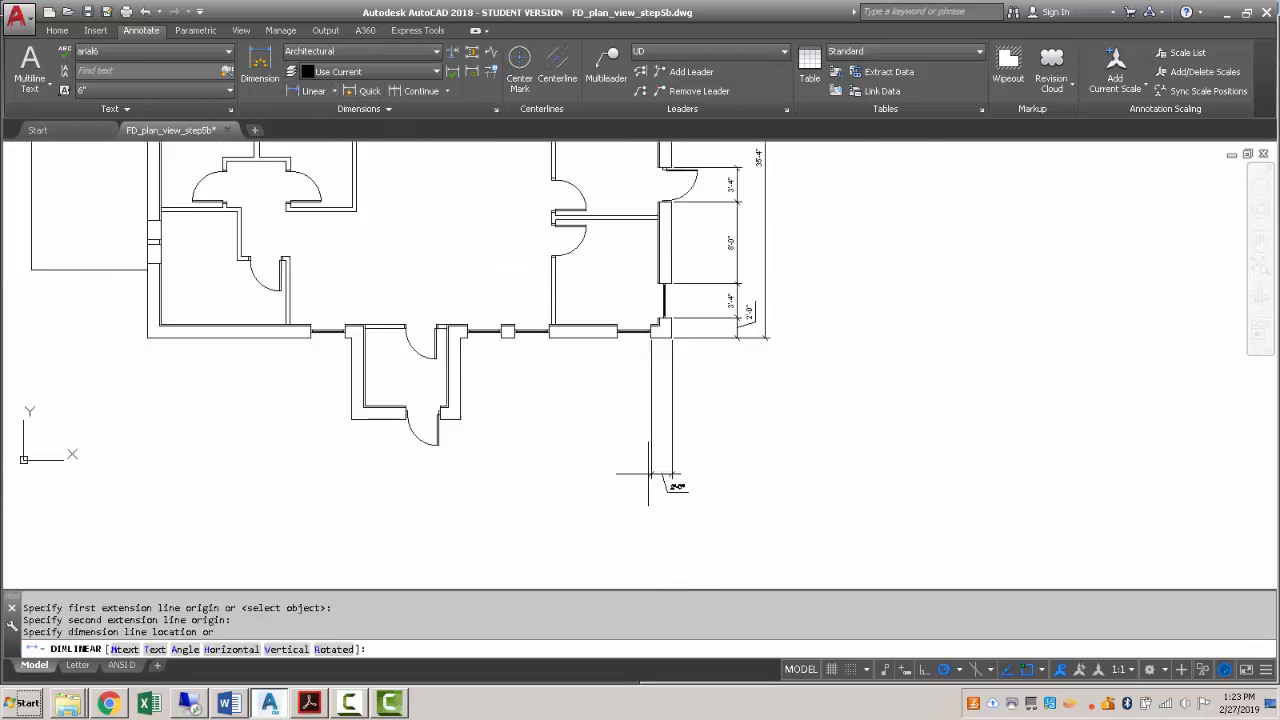
left_click(665, 478)
Continue the south dimension chain westward across the windows and piers up to the window edge beside the vestibule.
left_click(415, 90)
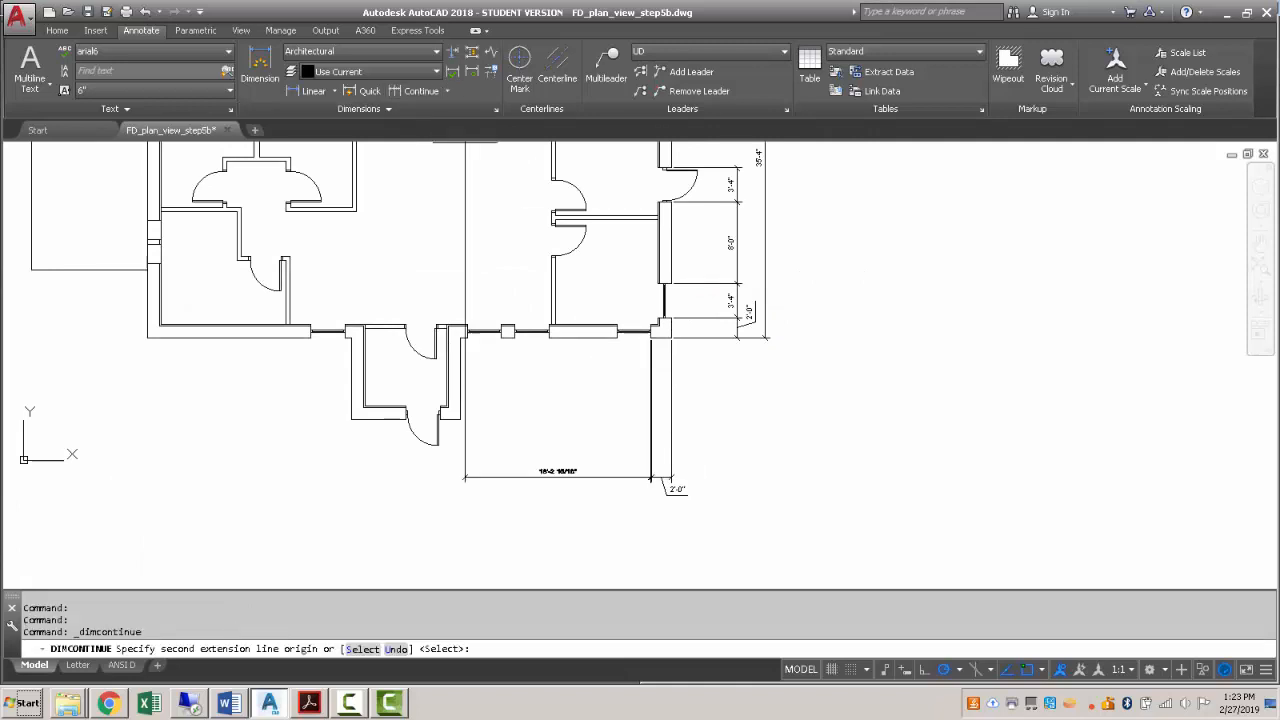
left_click(617, 337)
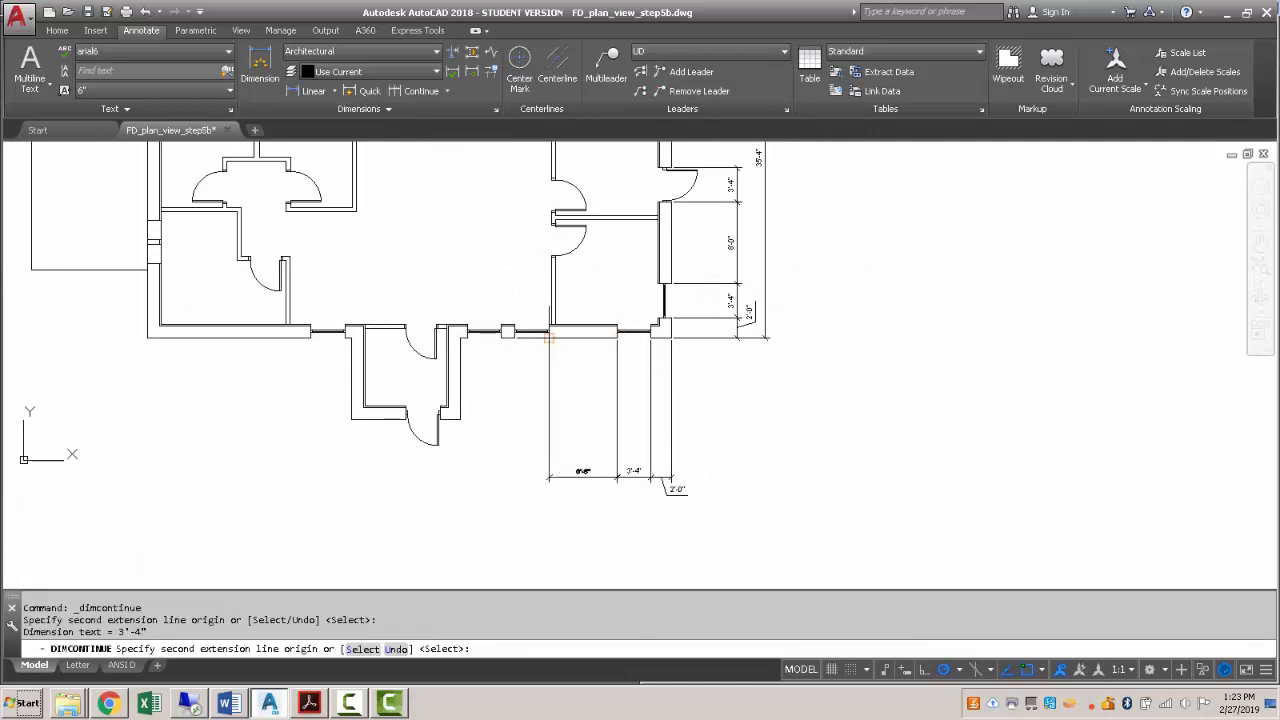
left_click(549, 337)
left_click(514, 337)
left_click(463, 337)
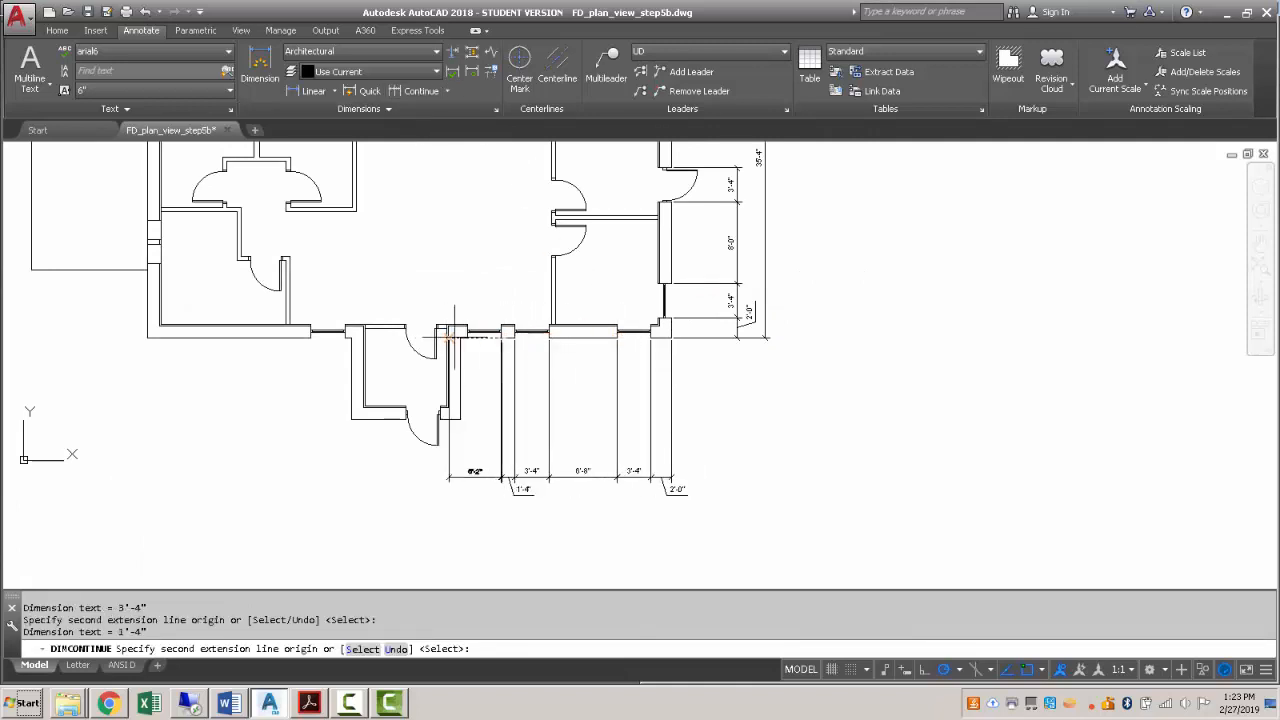
Extend the south dimension chain along the vestibule's front wall, across the entry door opening to its southwest corner.
scroll(460, 338, "up", 3)
mouse_move(465, 560)
middle_mouse_down()
mouse_move(466, 363)
mouse_move(491, 317)
middle_mouse_up()
left_click(476, 312)
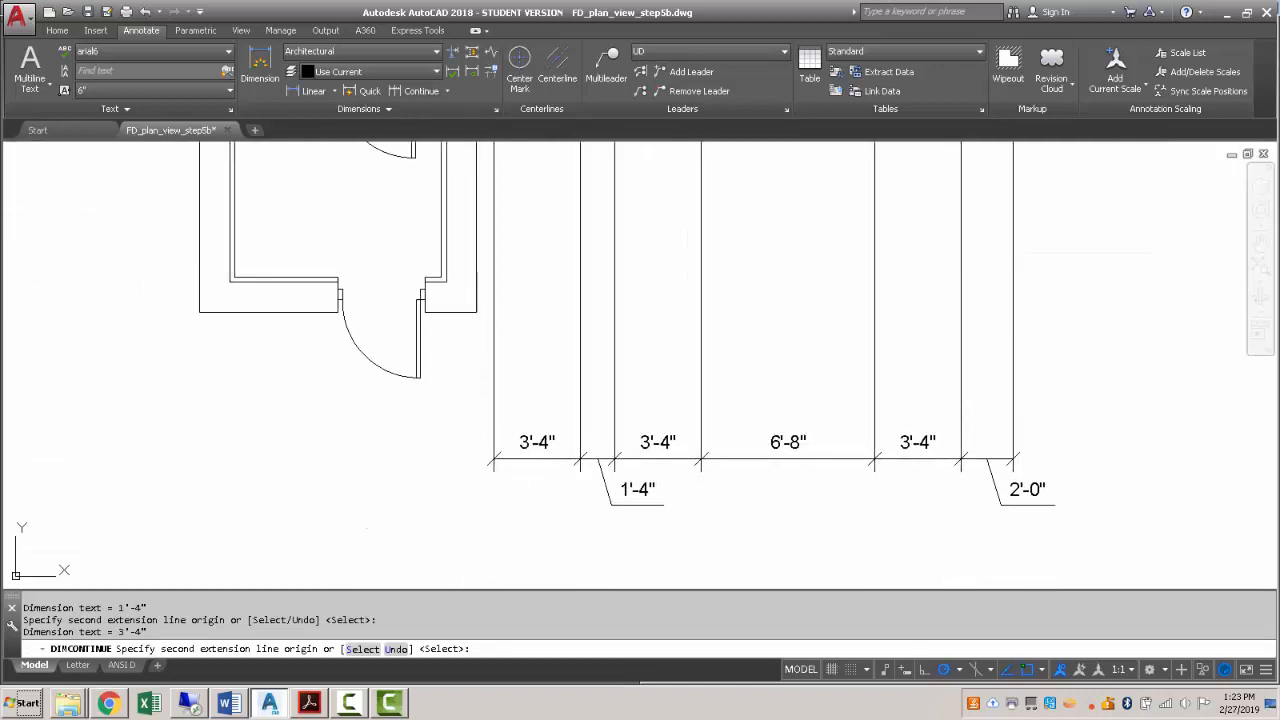
left_click(426, 311)
left_click(339, 312)
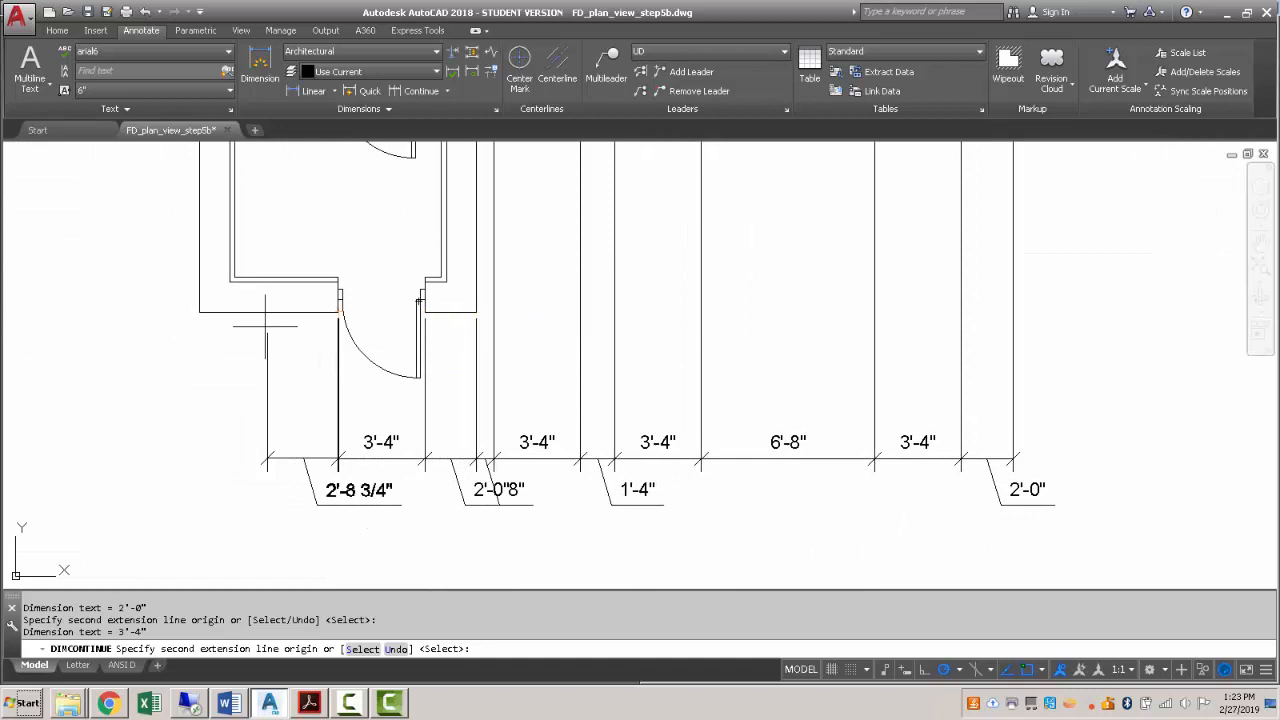
left_click(200, 311)
key("Escape")
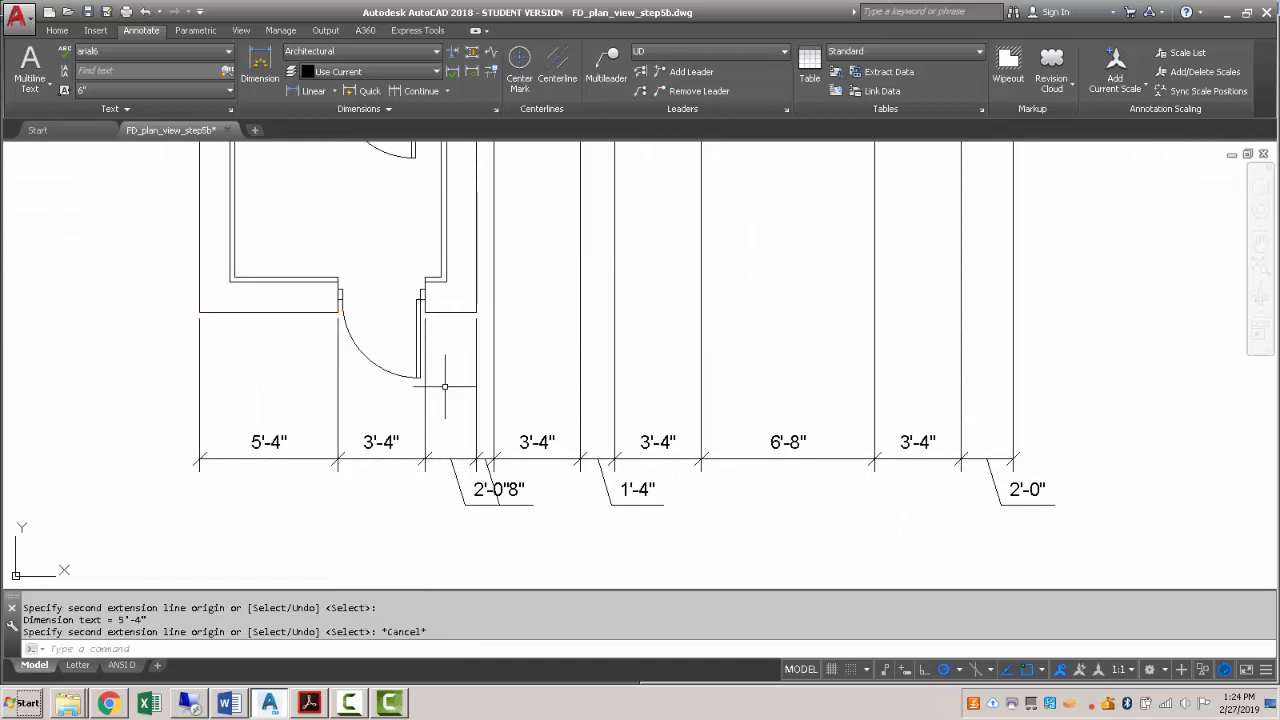
Move the text of the 2'-0" dimension east of the vestibule door westward, clear of the 8" text.
middle_click_drag(494, 510, 536, 428)
scroll(536, 428, "up", 2)
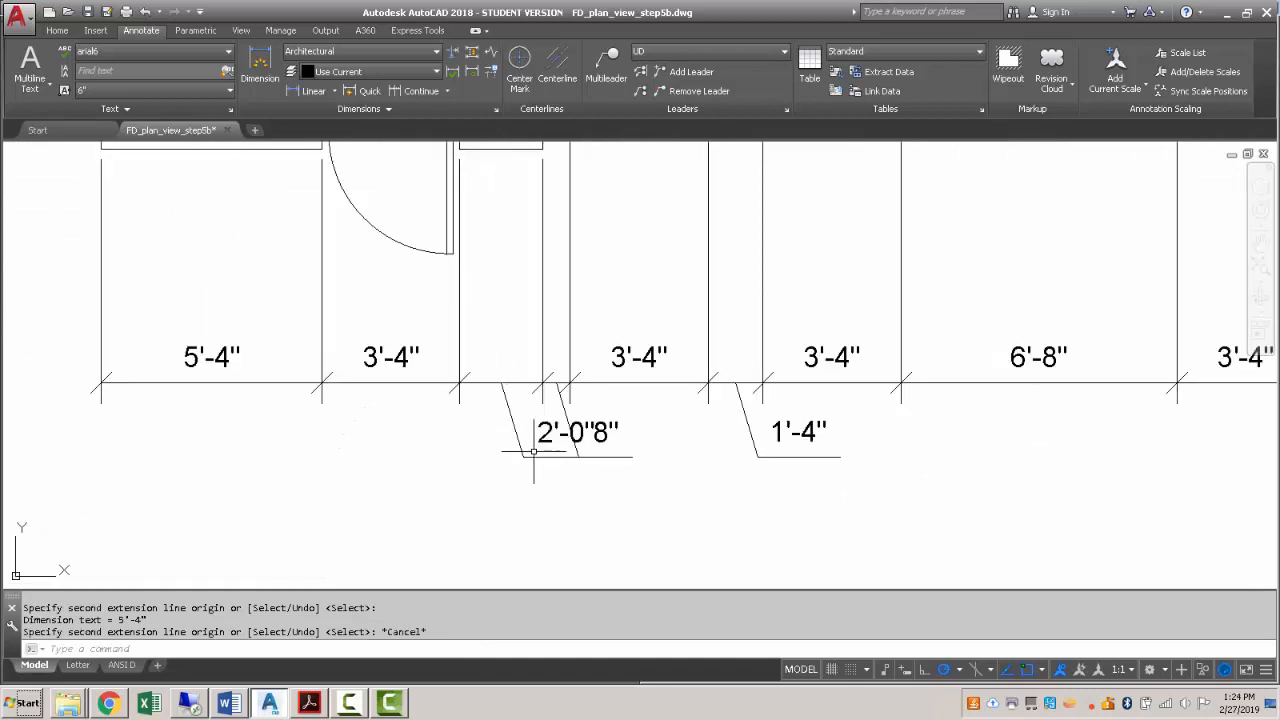
left_click(527, 433)
left_click(538, 432)
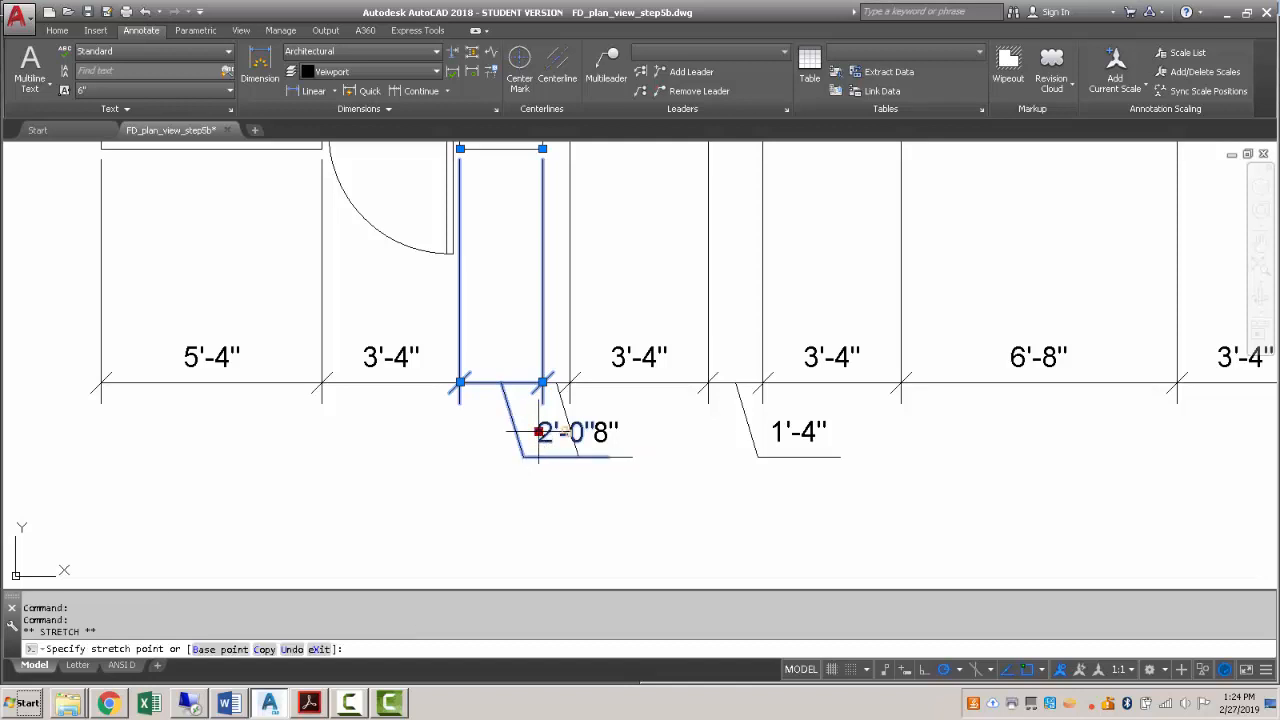
key("F8")
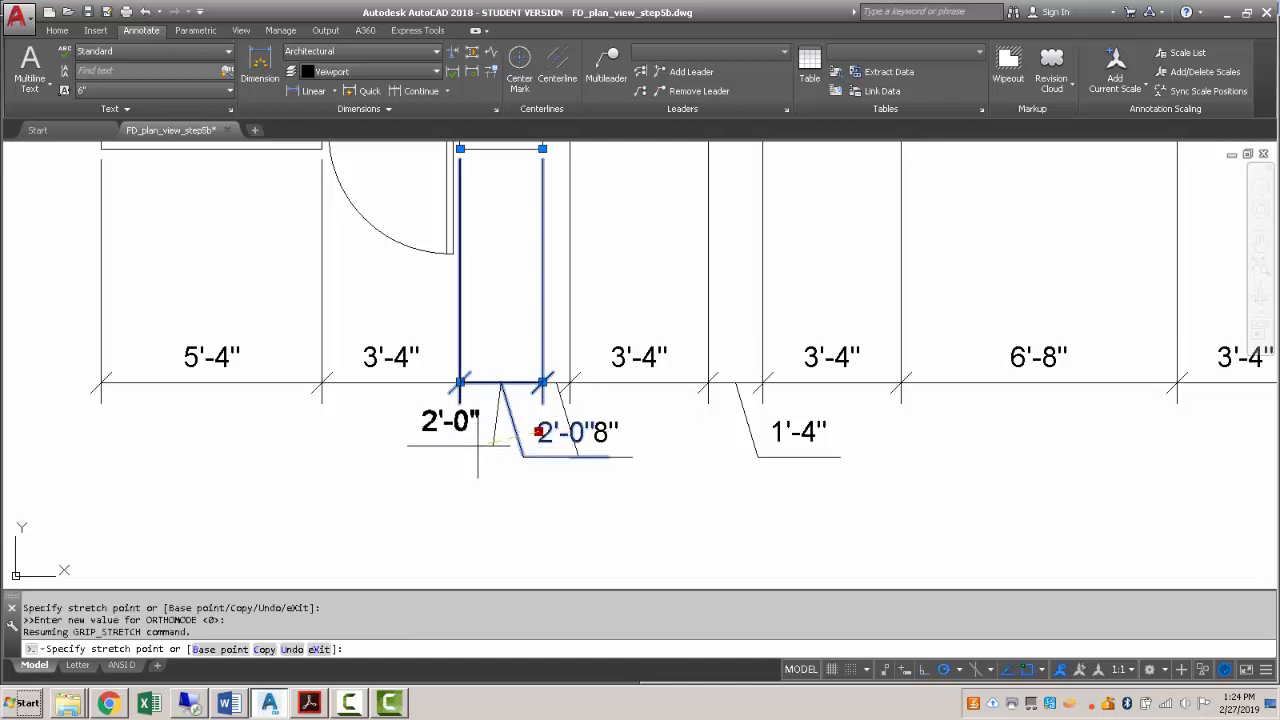
key("Escape")
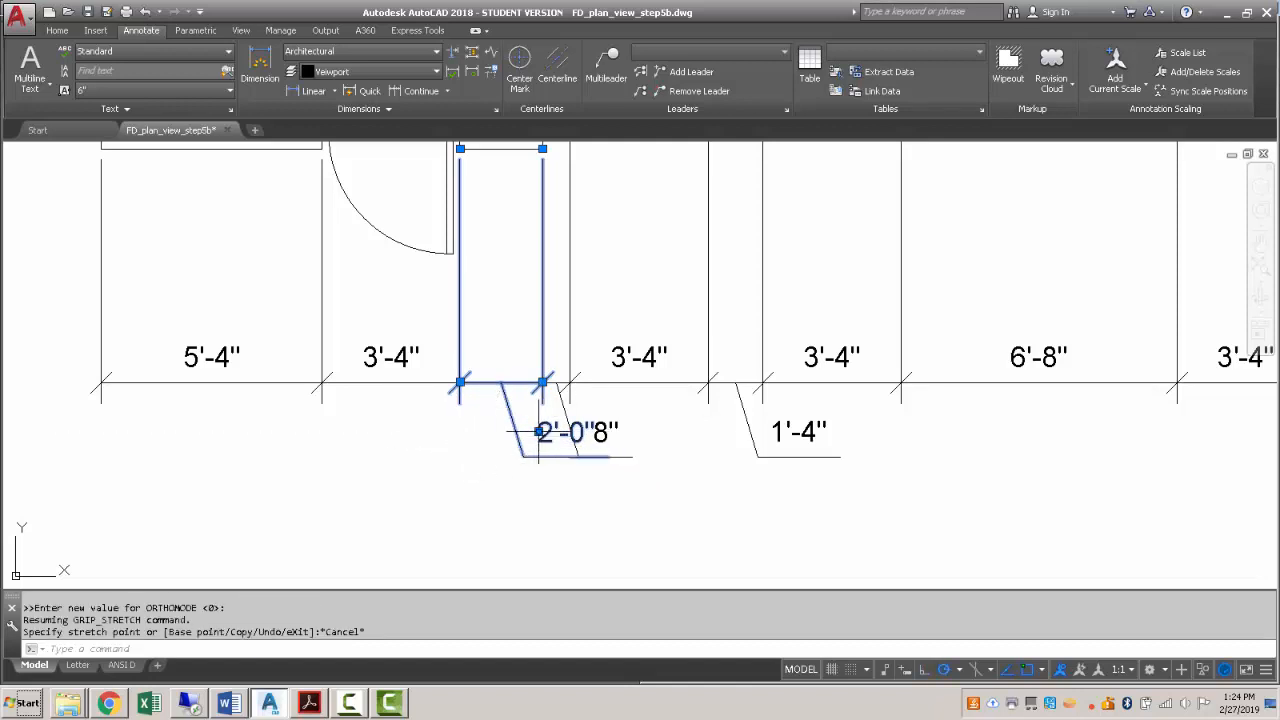
left_click(538, 432)
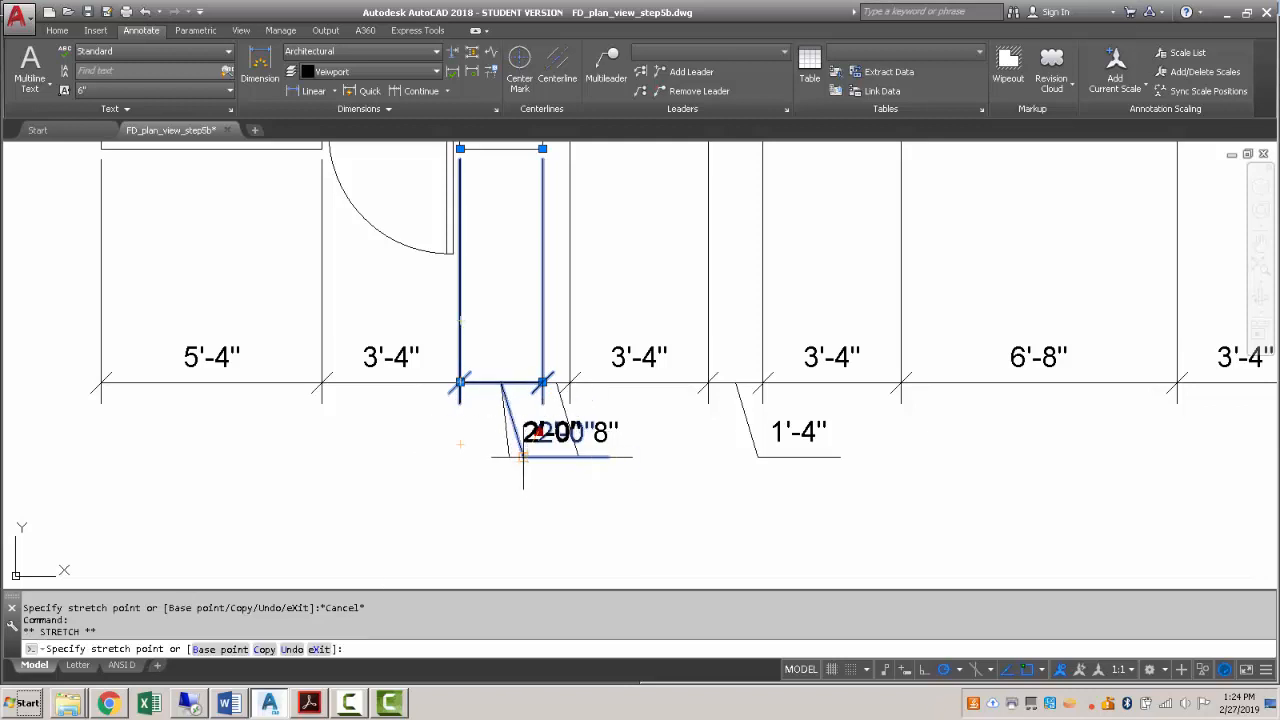
left_click(462, 457)
scroll(517, 487, "down", 4)
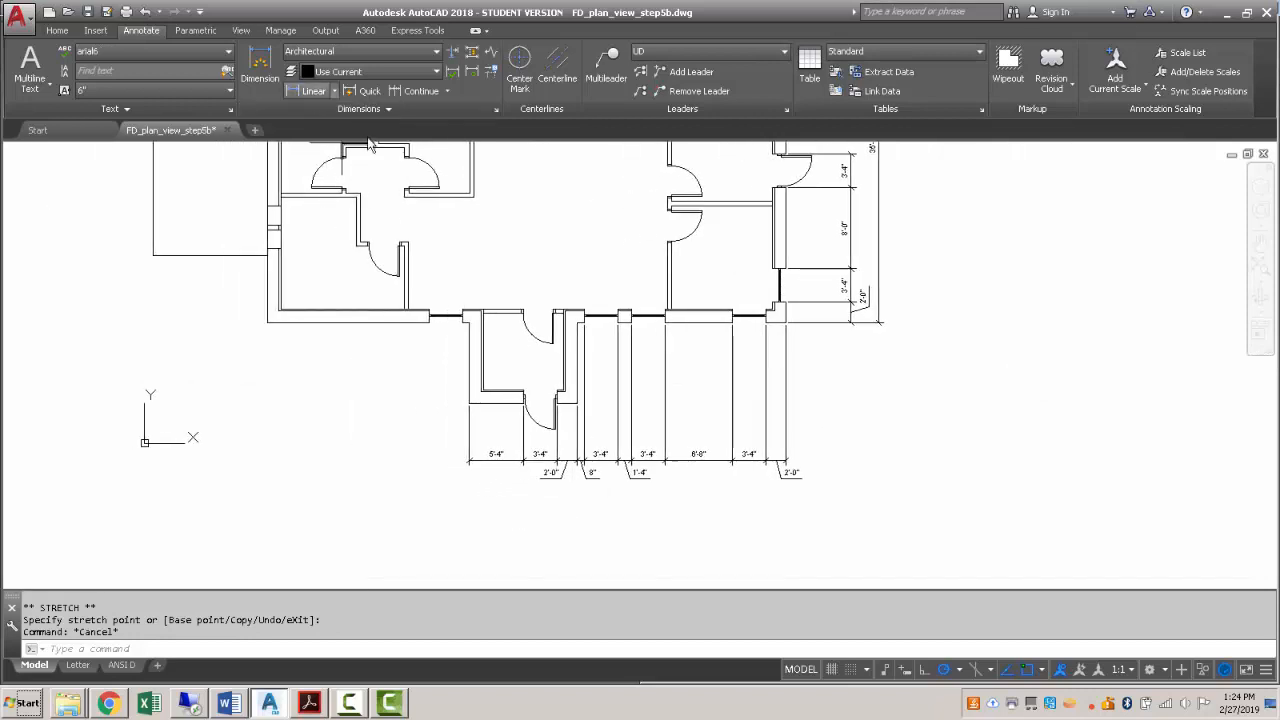
Add an overall linear dimension between the building's southeast and southwest corners, placed below the south dimension chain.
left_click(313, 90)
scroll(716, 287, "up", 5)
left_click(713, 289)
scroll(713, 289, "down", 5)
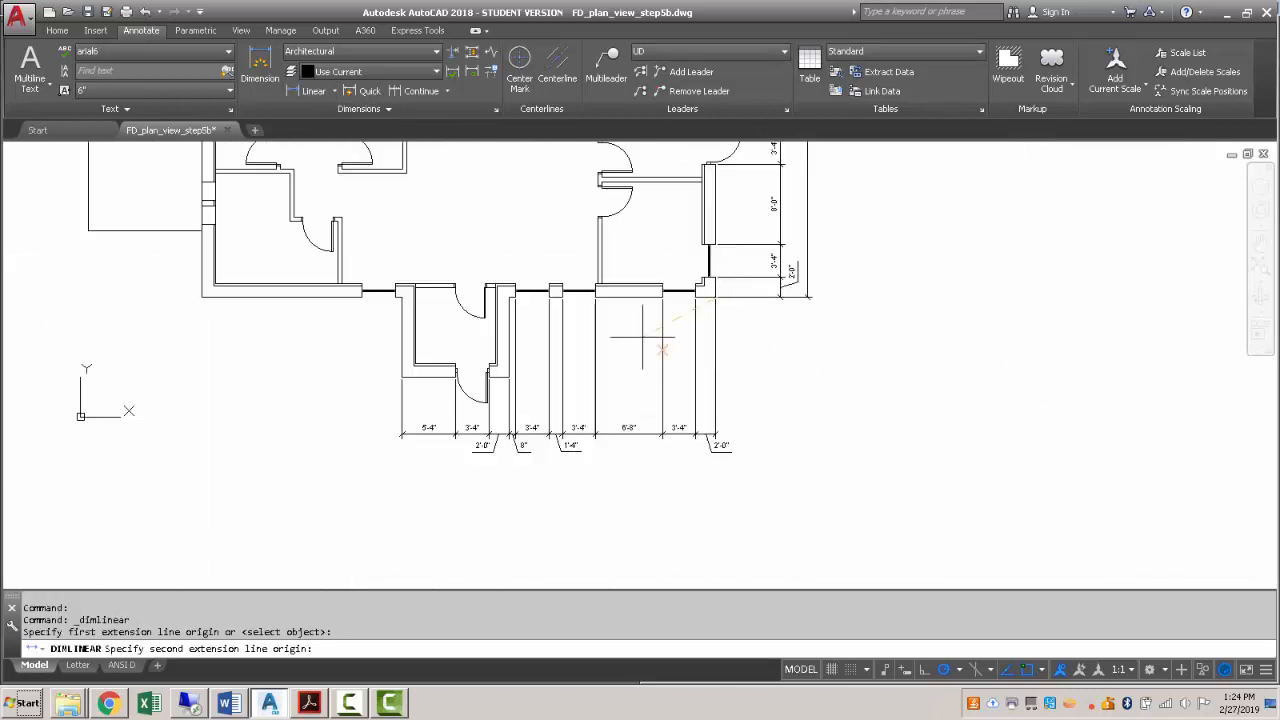
left_click(202, 296)
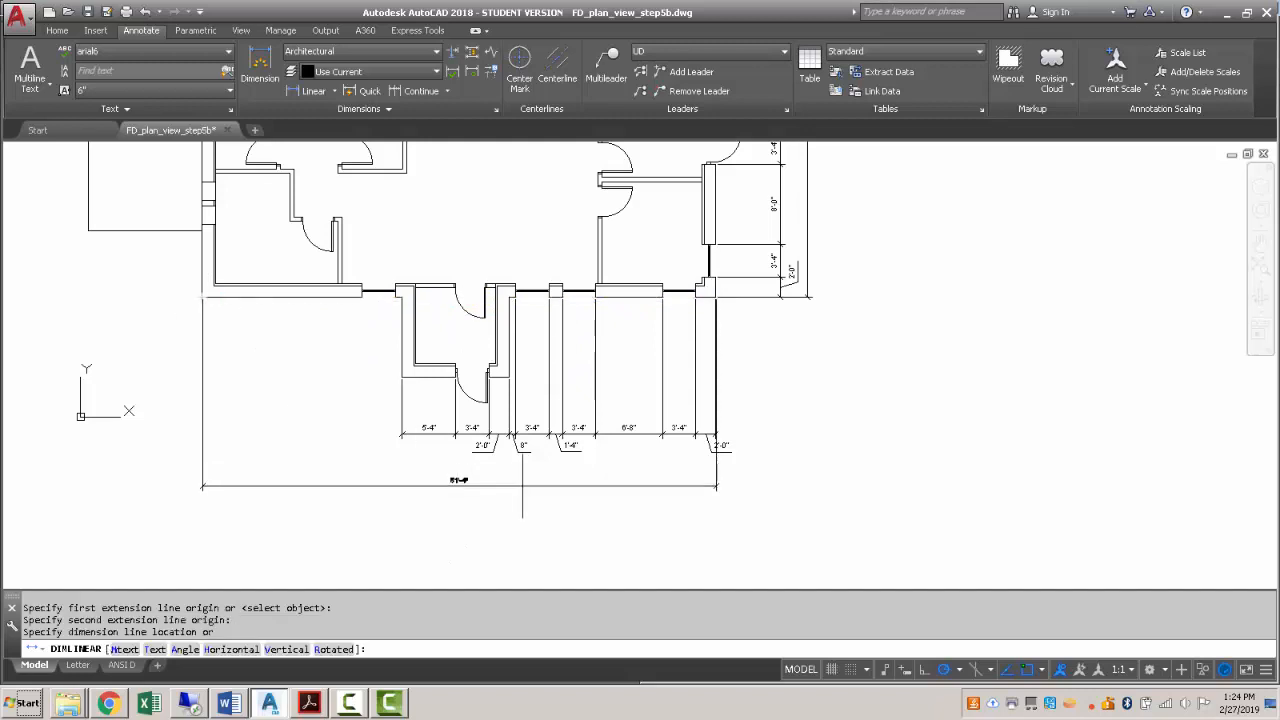
left_click(550, 467)
key("Escape")
Move the easternmost 2'-0" dimension text in the south chain westward, clear of the overall dimension's extension line.
scroll(746, 452, "up", 4)
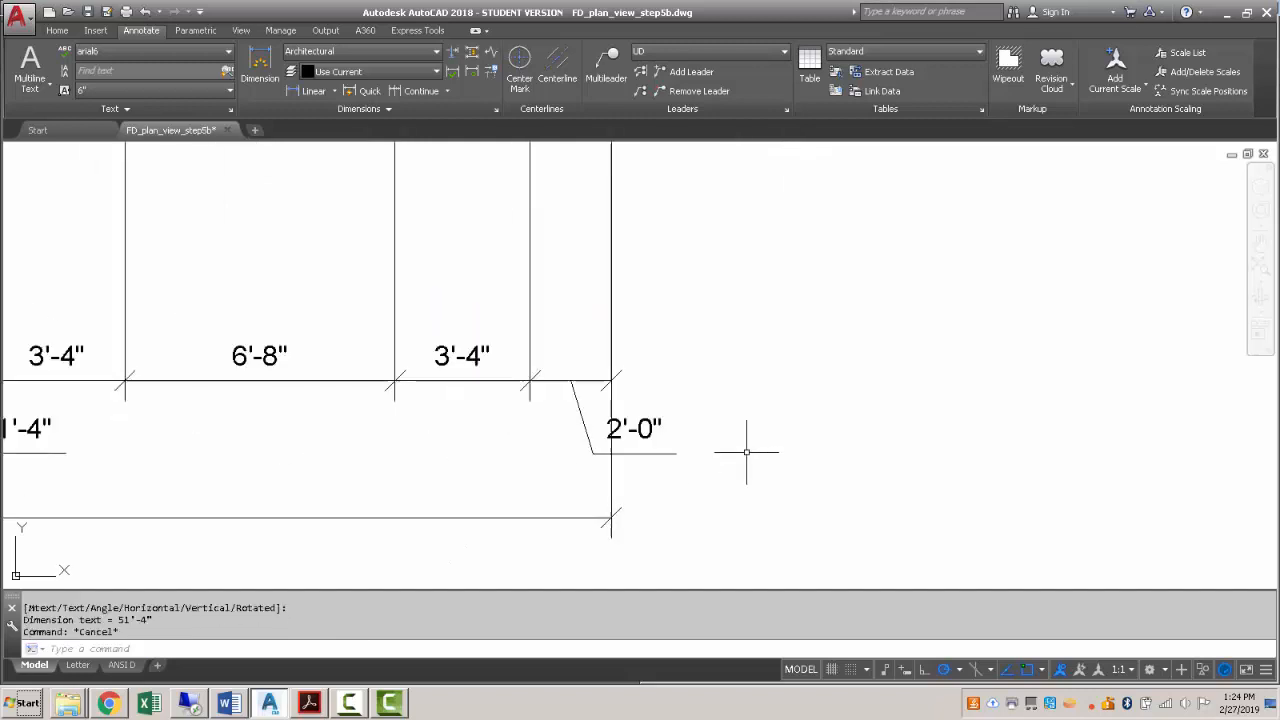
left_click(640, 450)
left_click(620, 430)
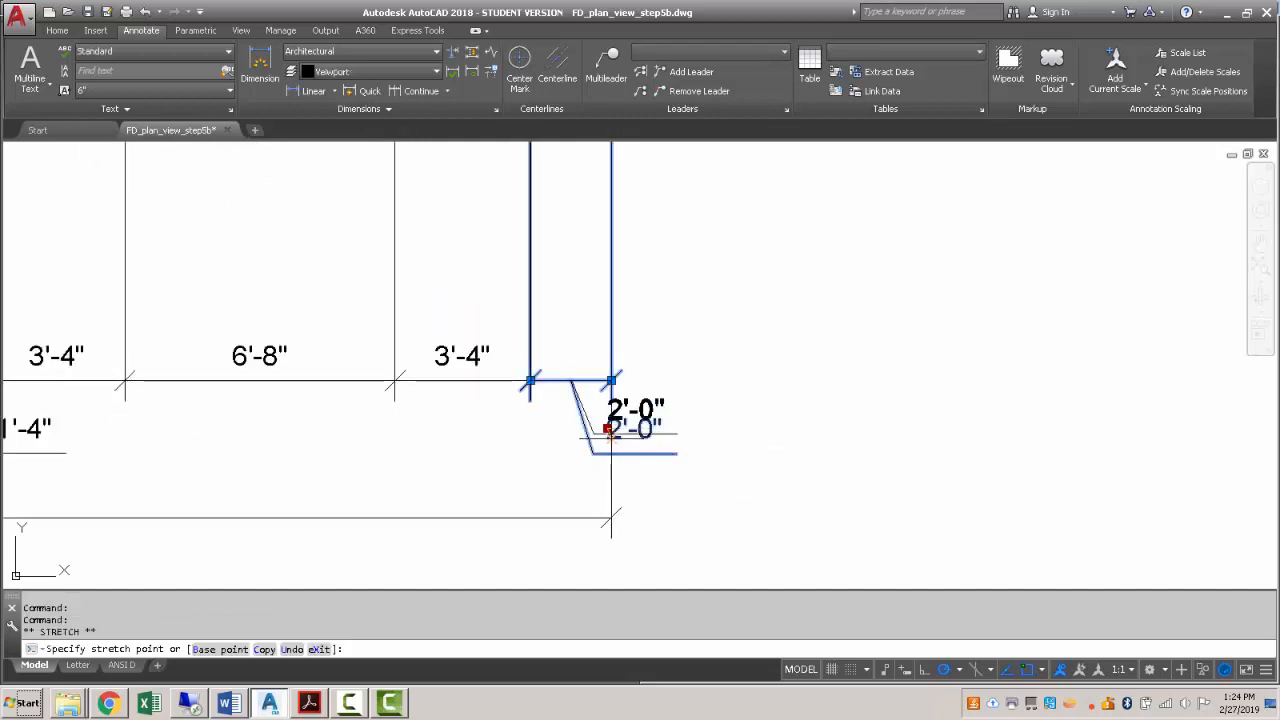
left_click(500, 430)
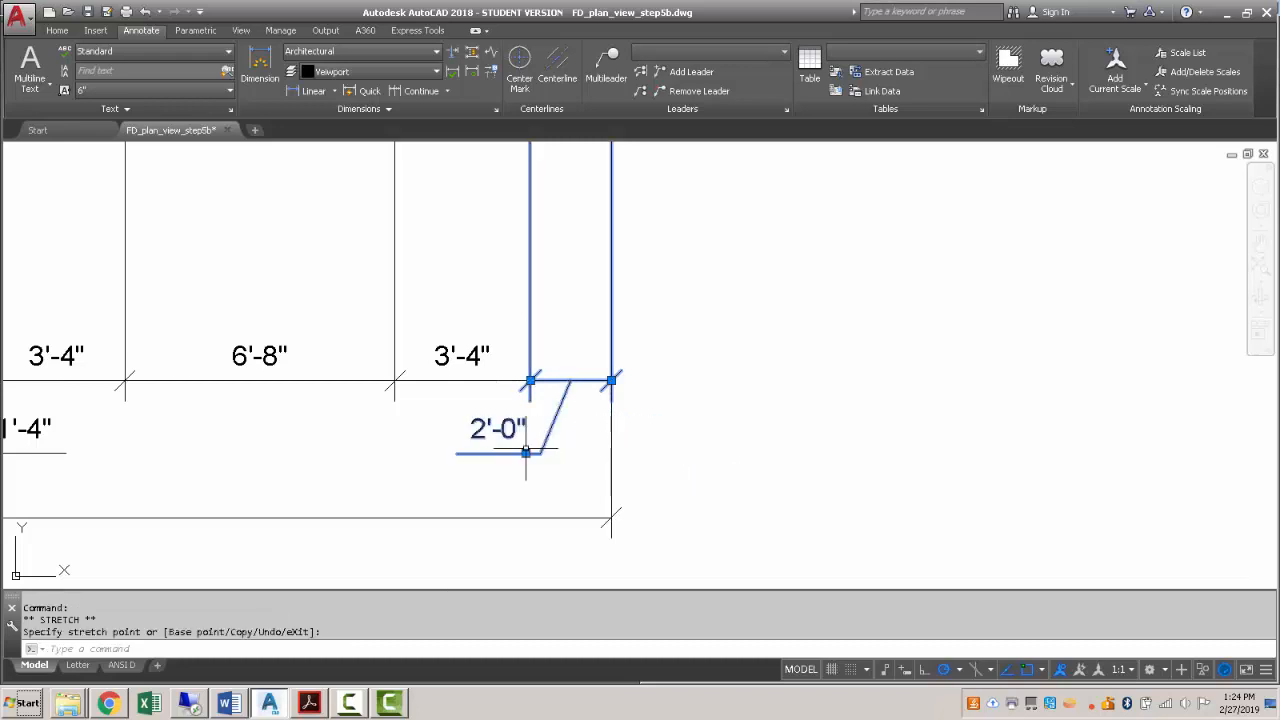
Add a vertical linear dimension from the building's southwest corner to the south edge of the rectangular outline west of the building.
key("Escape")
scroll(549, 457, "down", 5)
middle_click_drag(485, 452, 614, 451)
middle_click_drag(357, 386, 616, 511)
mouse_move(526, 354)
middle_mouse_down()
mouse_move(471, 417)
mouse_move(509, 430)
middle_mouse_up()
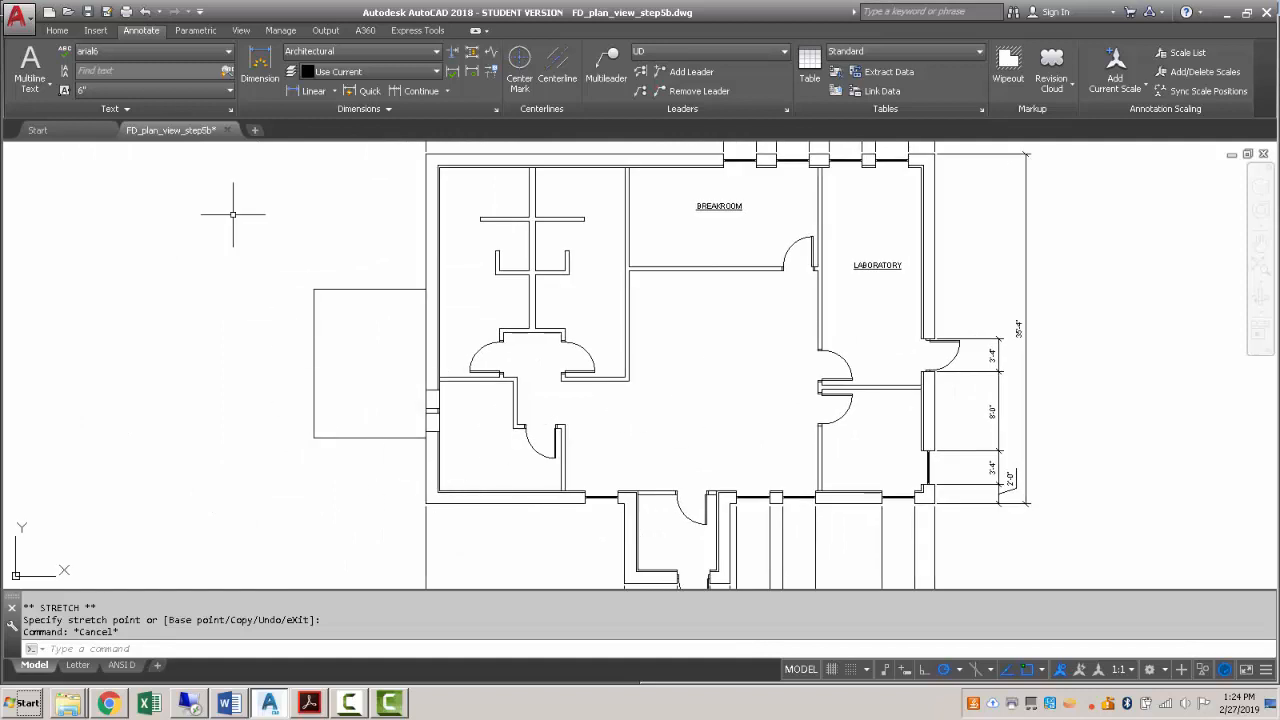
left_click(312, 90)
scroll(455, 540, "up", 3)
middle_click_drag(455, 540, 455, 310)
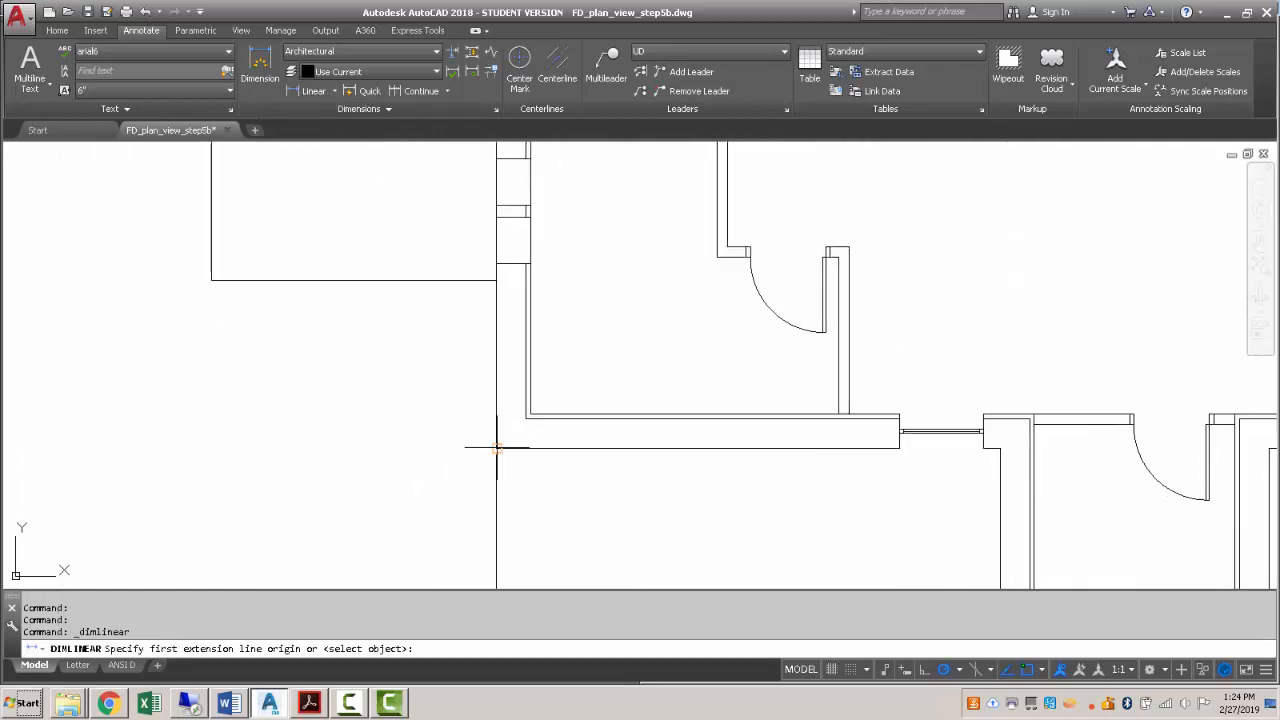
left_click(494, 453)
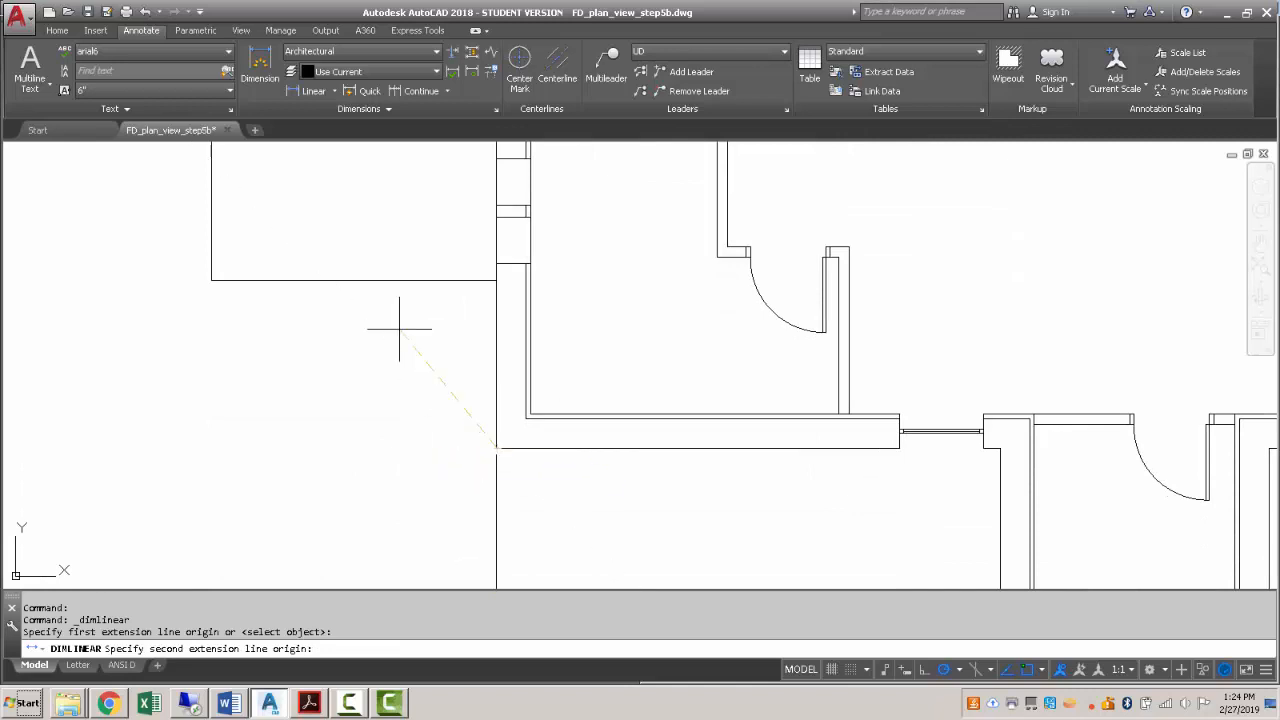
left_click(357, 279)
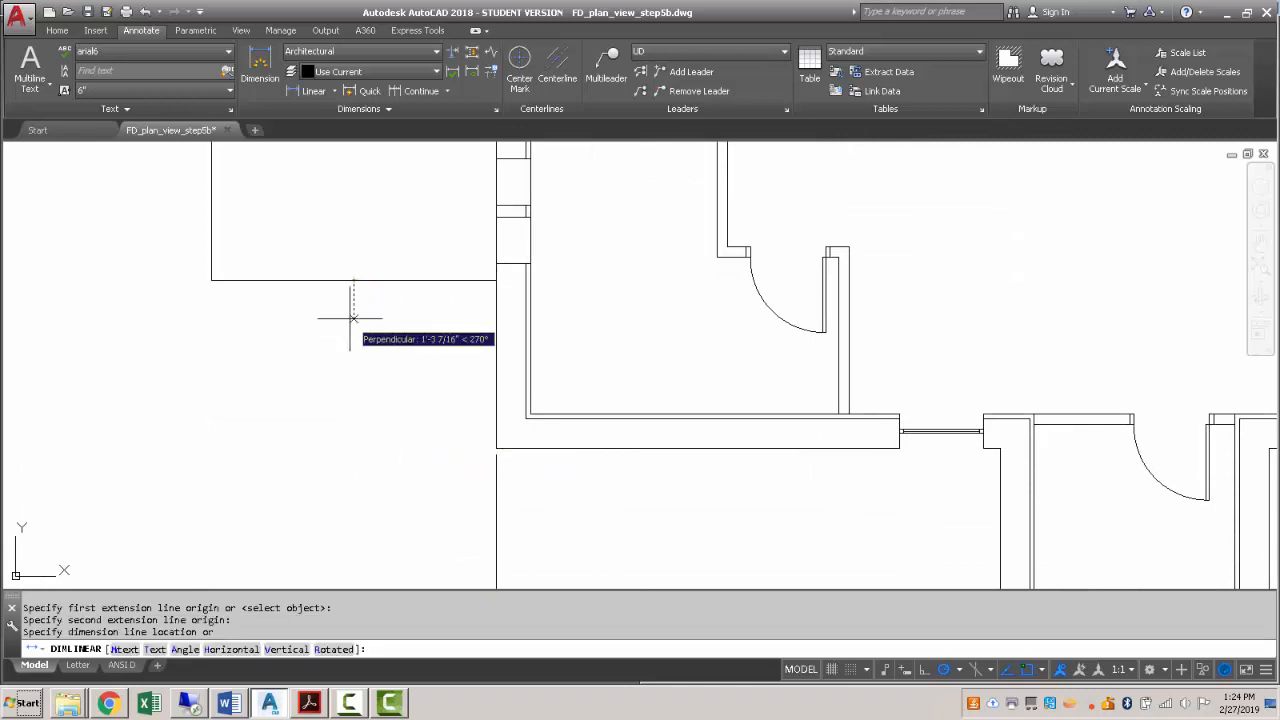
left_click(350, 447)
scroll(360, 378, "down", 4)
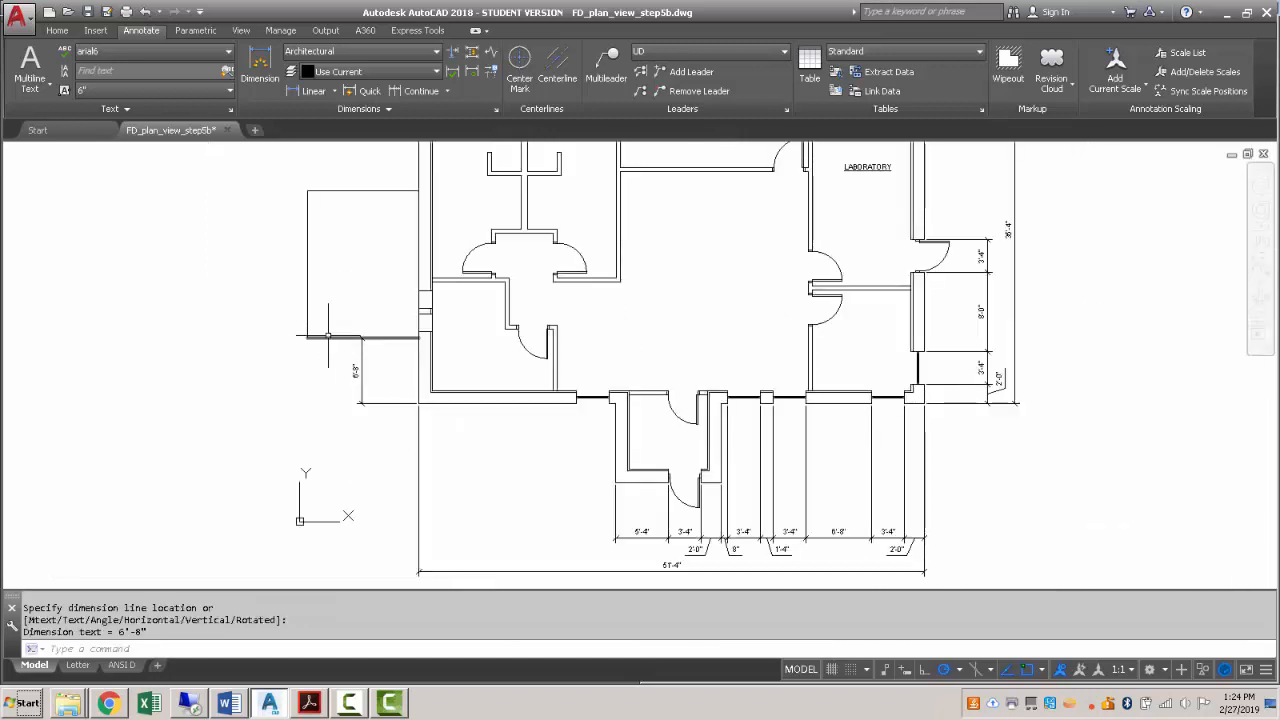
Add a vertical linear dimension along the west edge of the rectangular outline, placed just outside it.
key("Return")
left_click(399, 349)
left_click(399, 201)
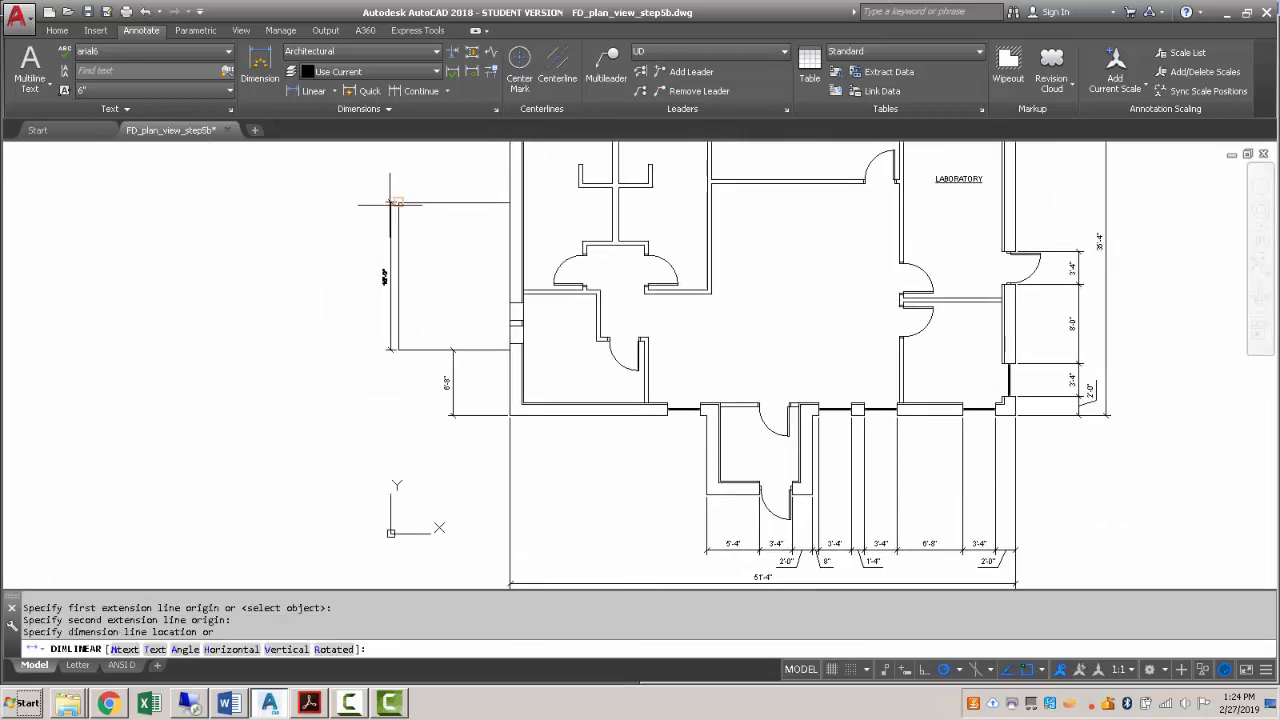
left_click(382, 260)
Add a horizontal linear dimension along the north edge of the west rectangular outline, ending at the building wall and placed above the edge.
scroll(418, 182, "up", 4)
key("Return")
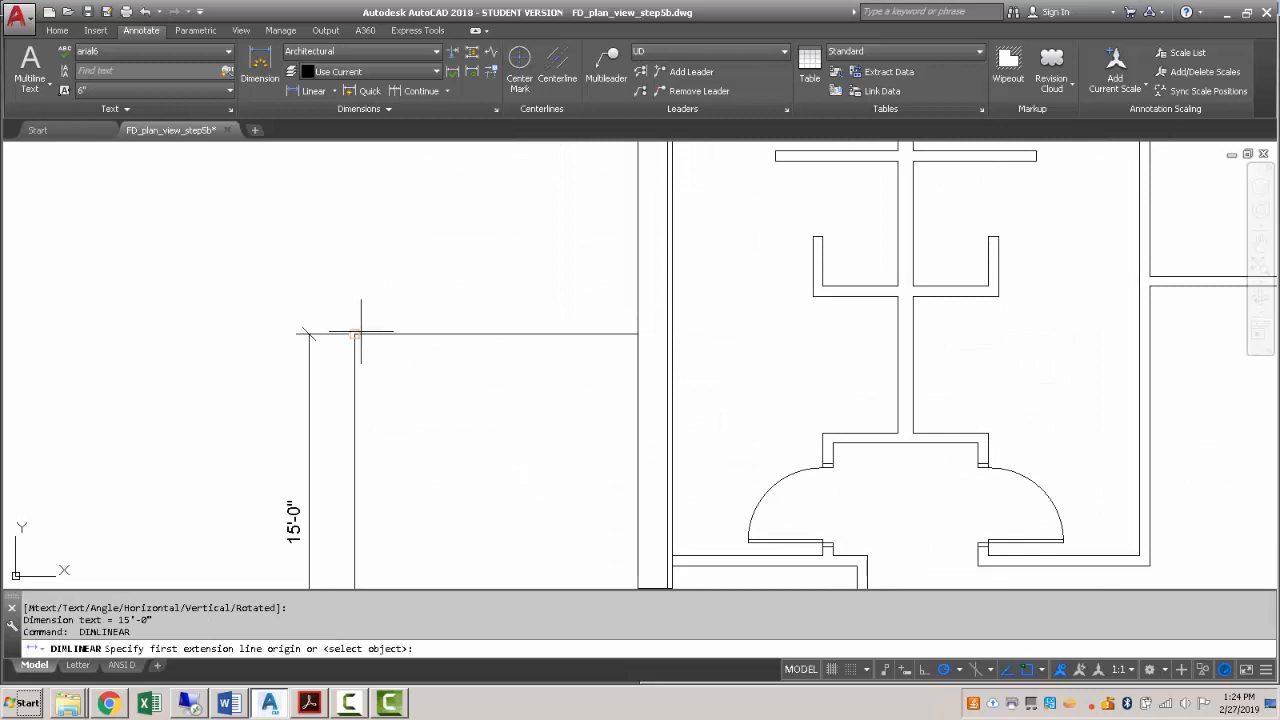
left_click(355, 334)
left_click(638, 334)
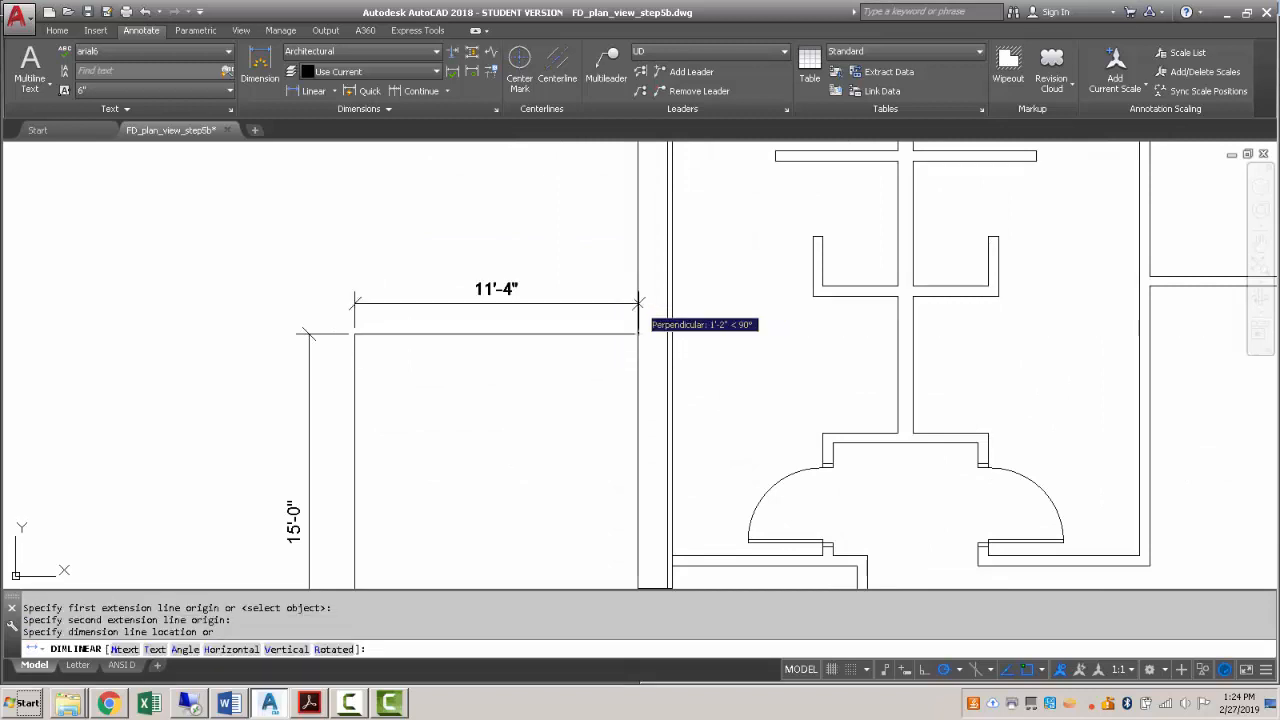
left_click(600, 298)
key("Escape")
Dimension the laboratory's interior width from its west partition to the east wall above the room label, using a Nearest snap for the first point.
scroll(530, 300, "down", 5)
scroll(686, 229, "up", 4)
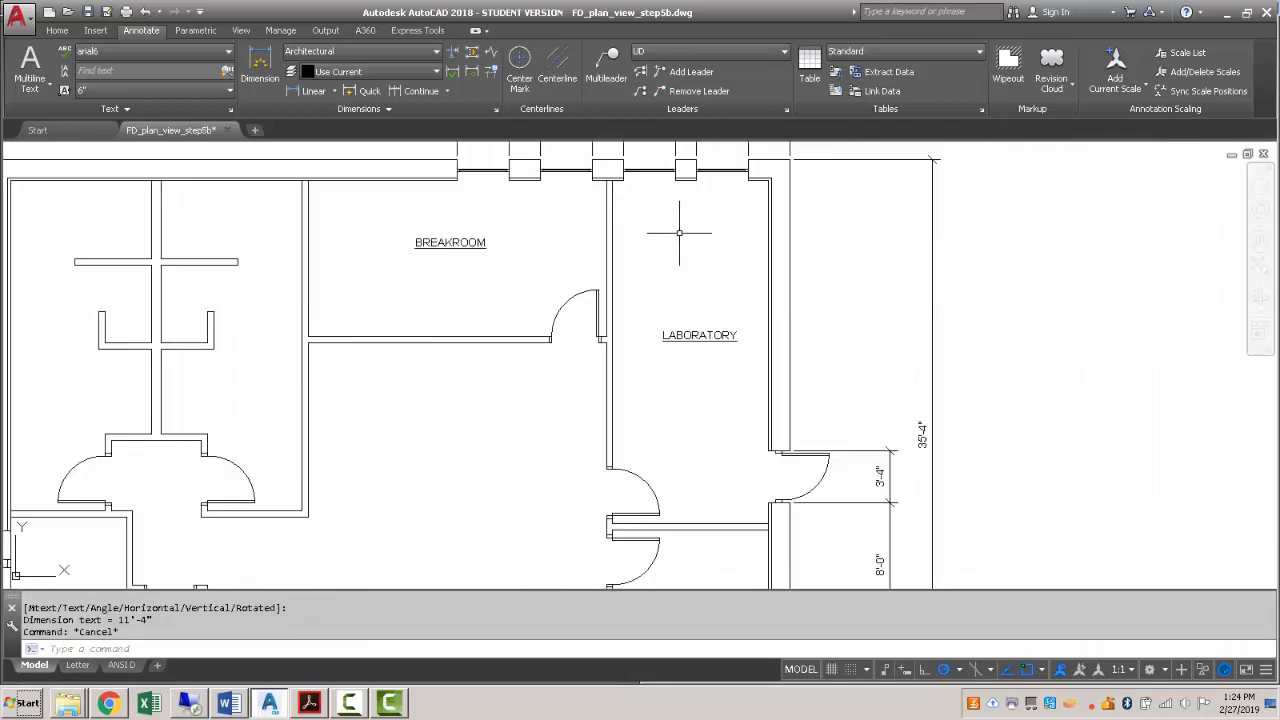
key("Return")
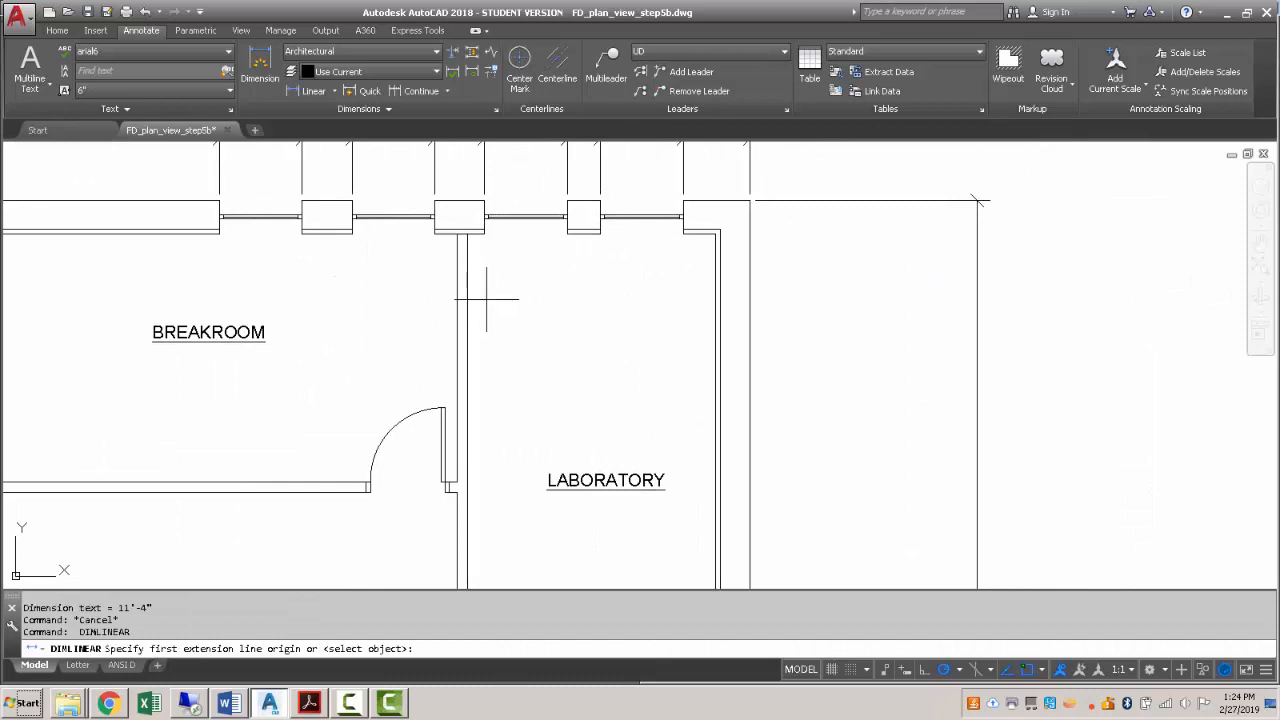
right_click(510, 290, "shift")
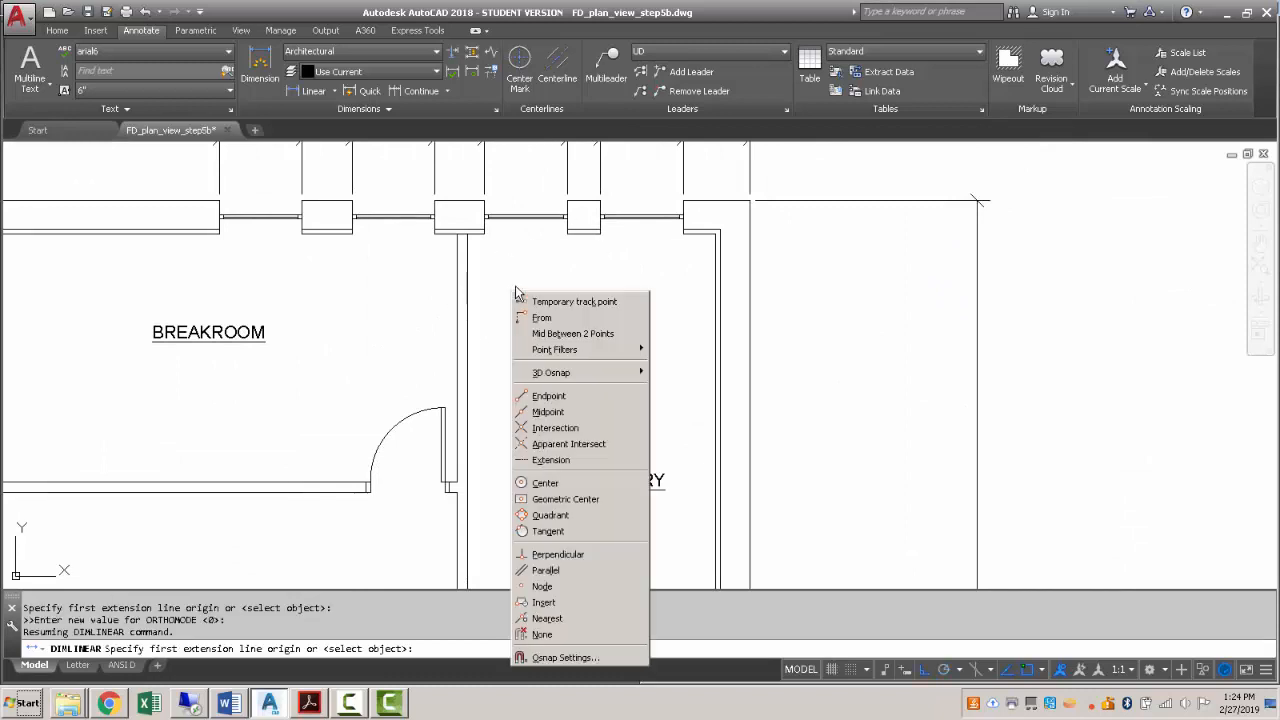
left_click(547, 618)
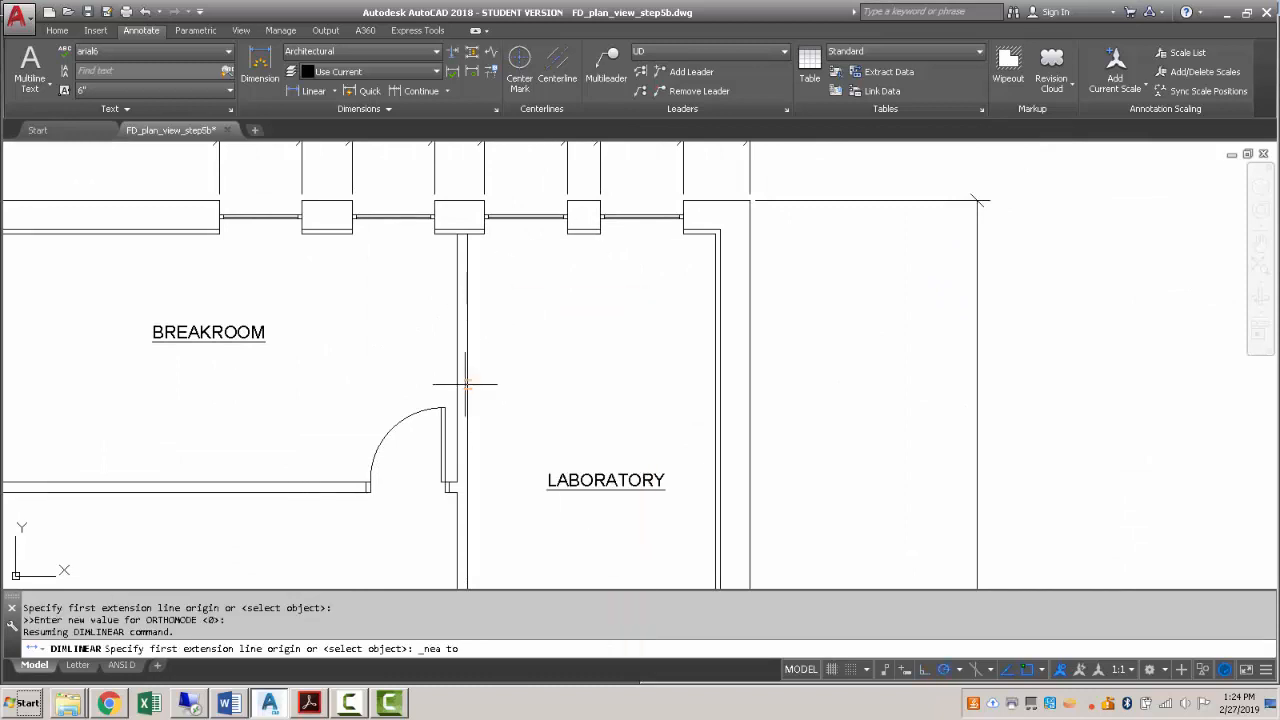
left_click(458, 308)
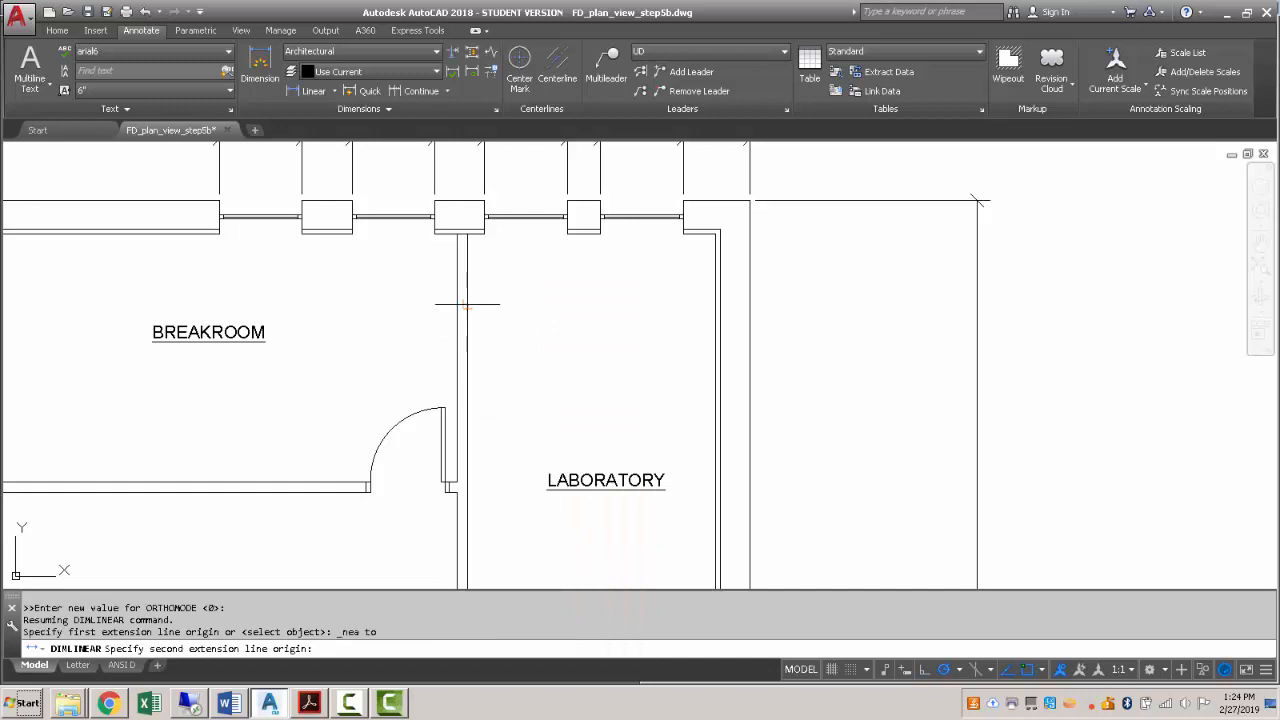
left_click(716, 304)
left_click(600, 299)
Dimension the breakroom's interior width between its east and west partitions, aligned with the laboratory's width dimension.
middle_click_drag(486, 368, 620, 365)
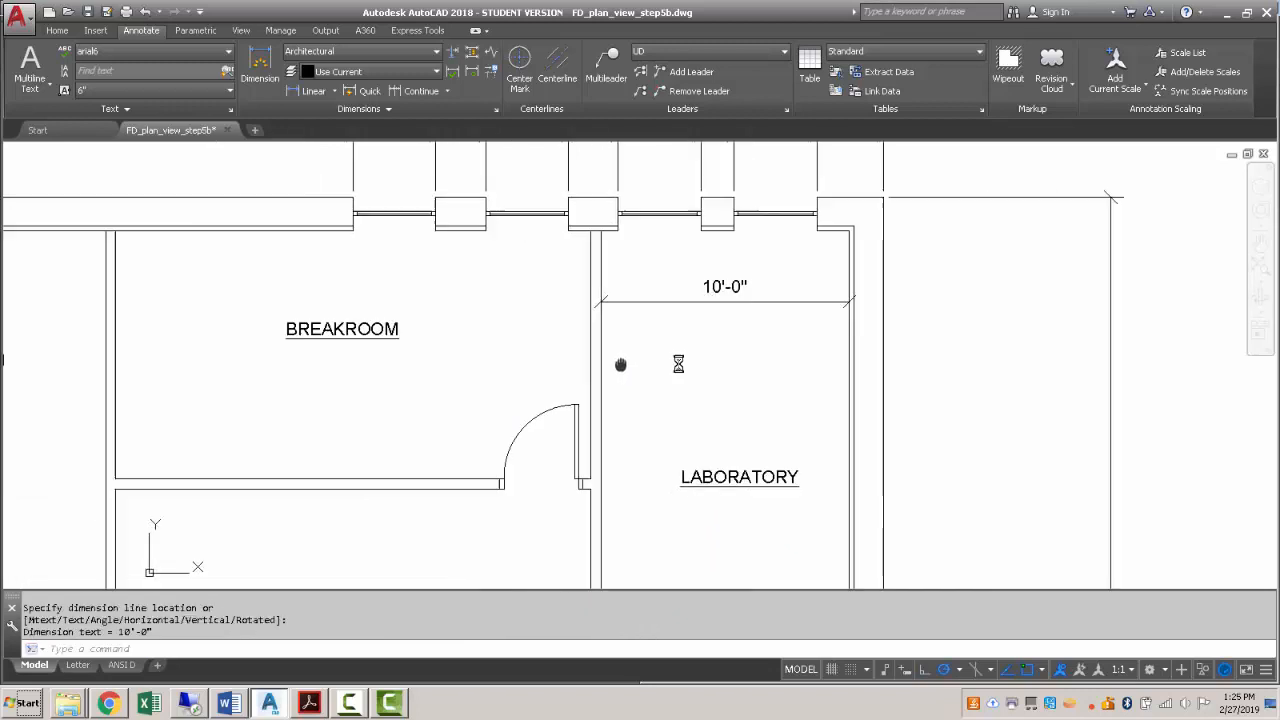
key("Return")
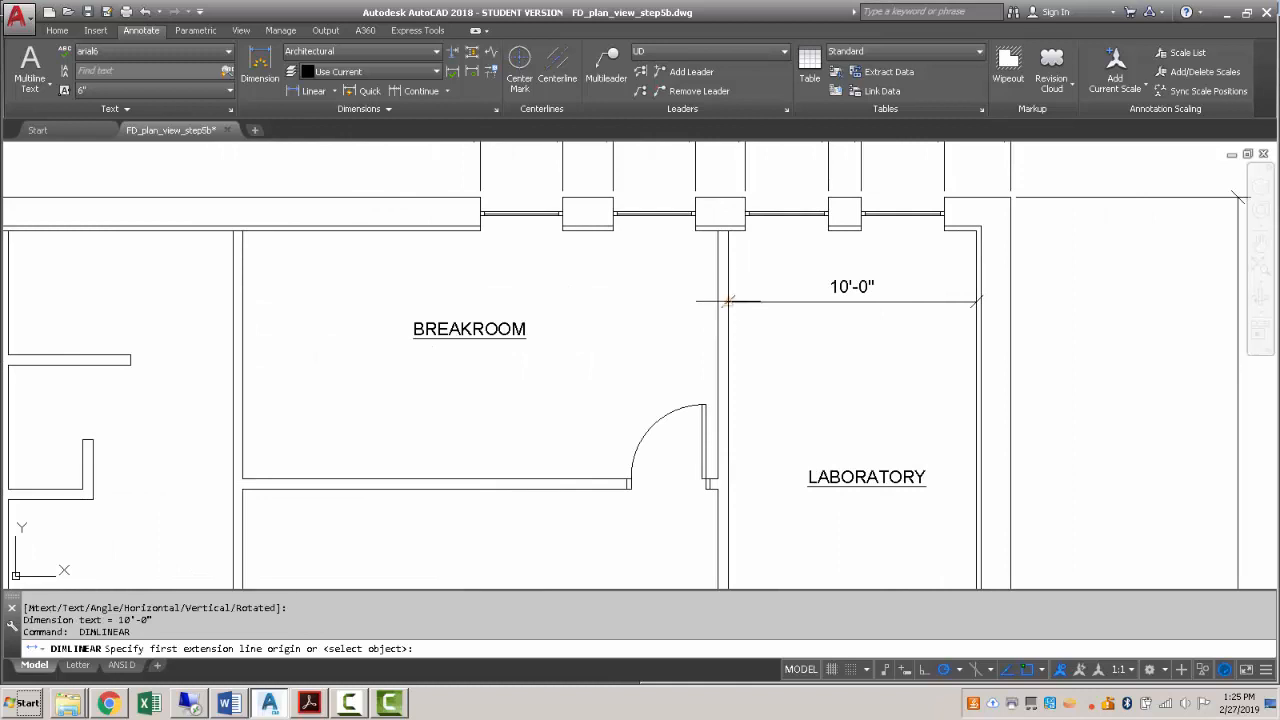
left_click(718, 300)
left_click(242, 300)
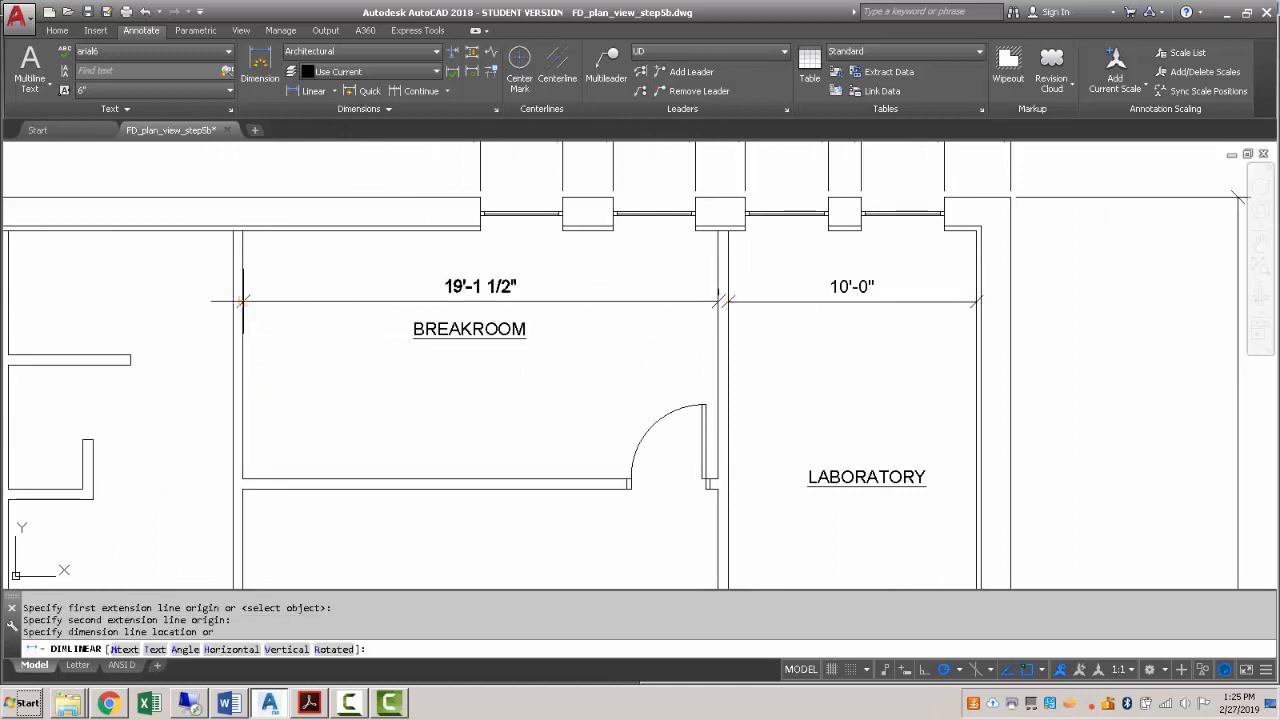
left_click(243, 288)
key("Escape")
Compare the breakroom's width dimension with the A01-101 floor plan PDF in Adobe Acrobat Reader and return to AutoCAD.
scroll(400, 371, "down", 6)
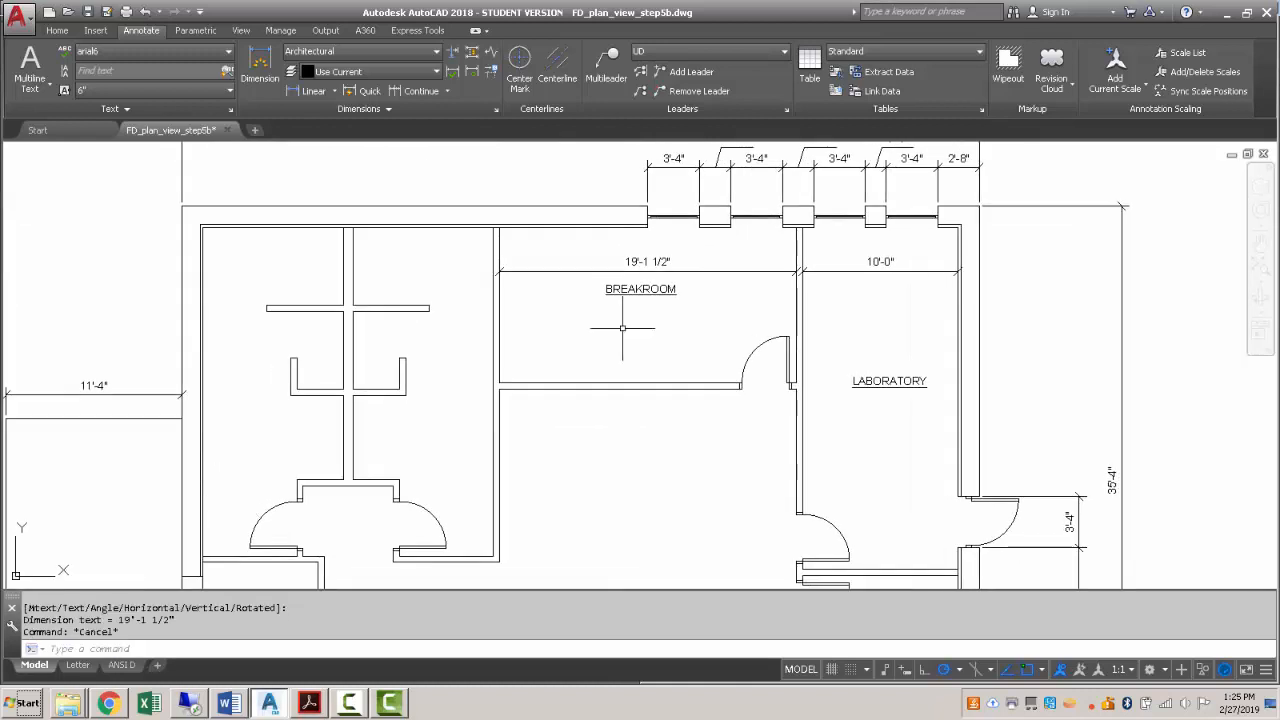
middle_click_drag(784, 459, 600, 371)
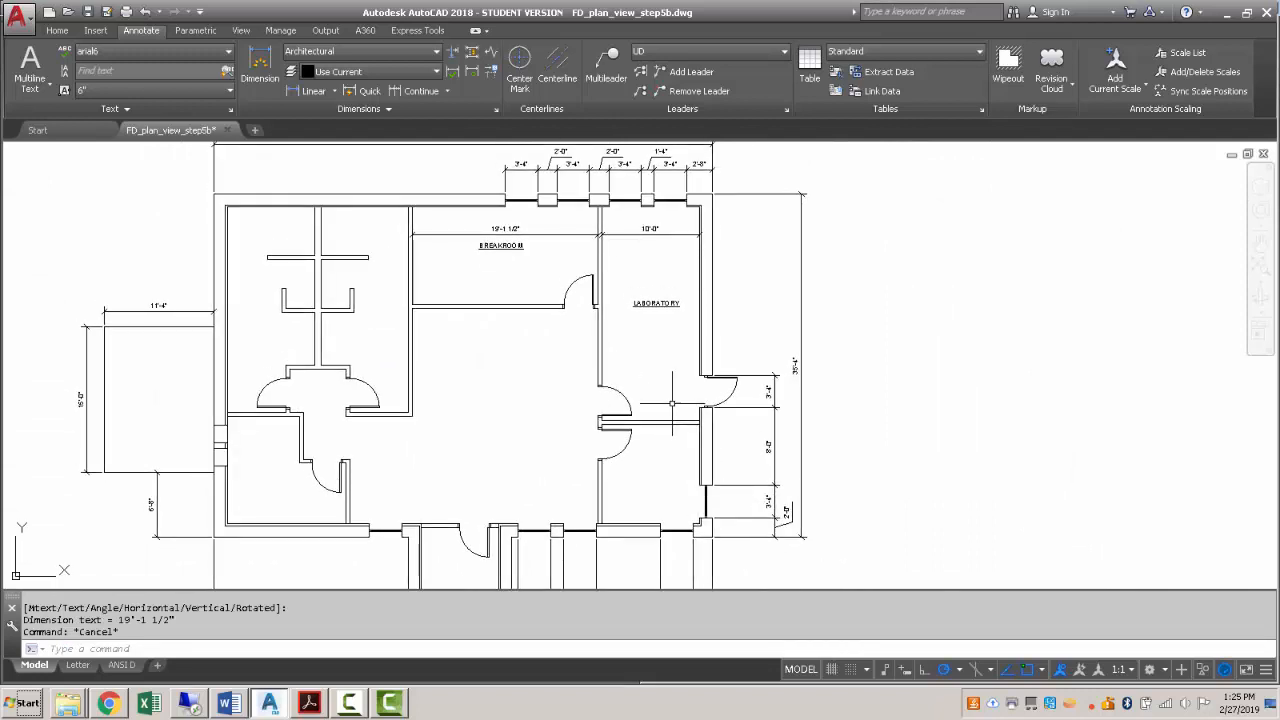
middle_click_drag(487, 255, 506, 275)
scroll(506, 275, "up", 8)
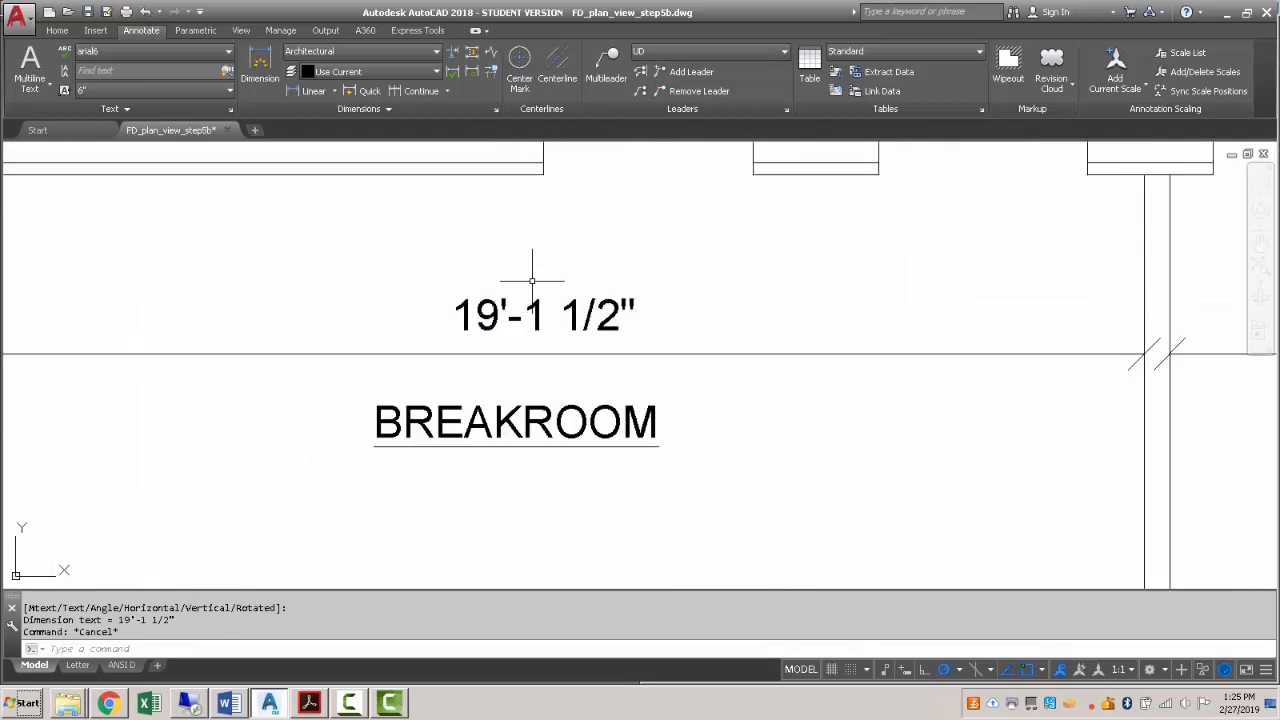
left_click(321, 703)
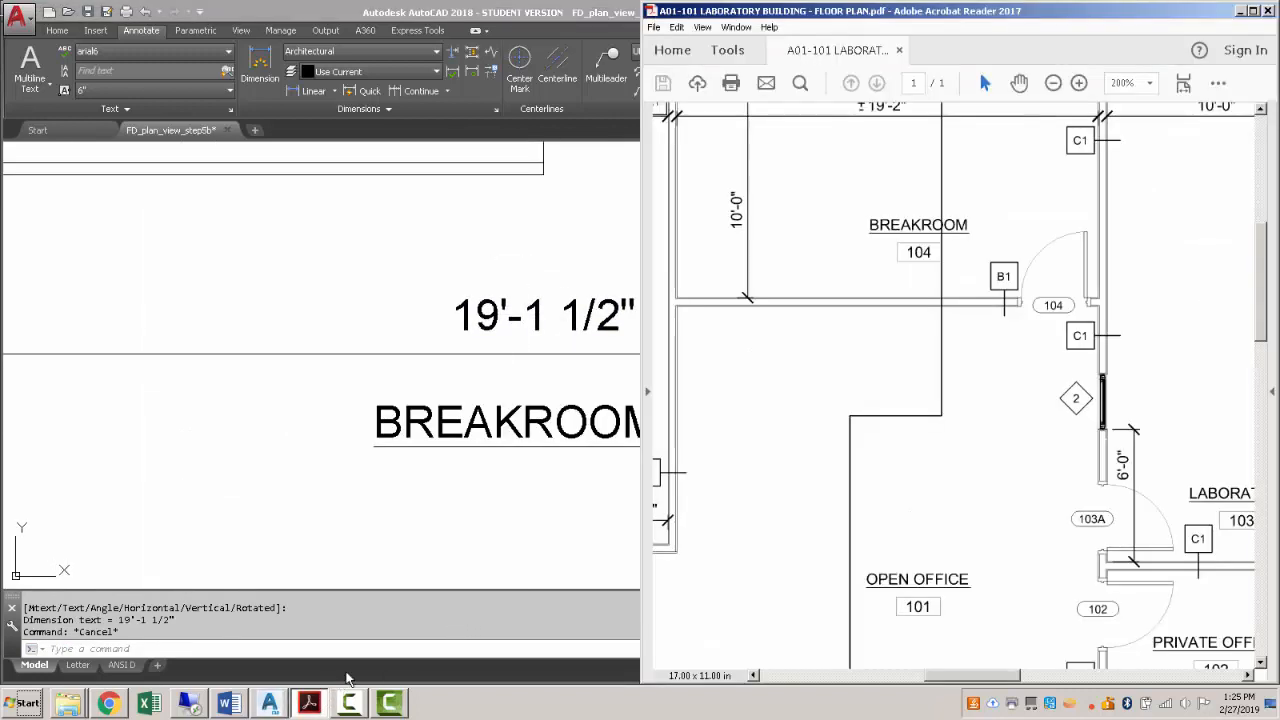
scroll(999, 510, "up", 2)
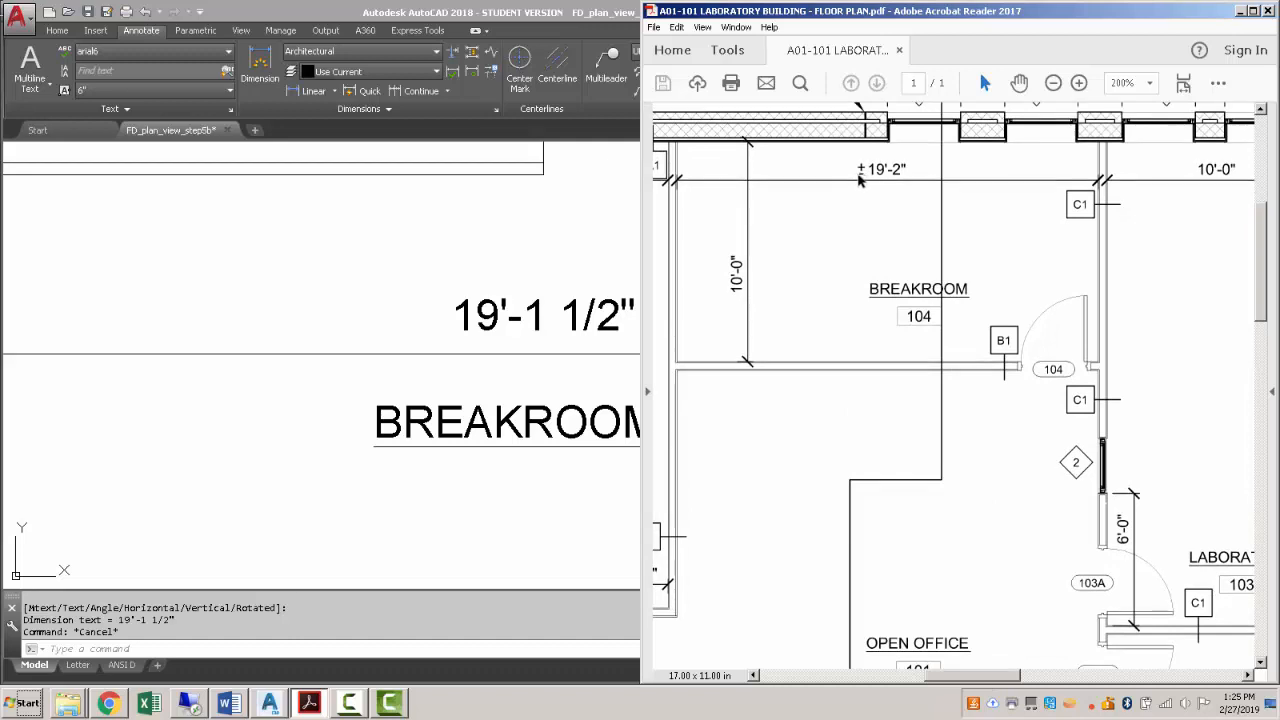
left_click(622, 246)
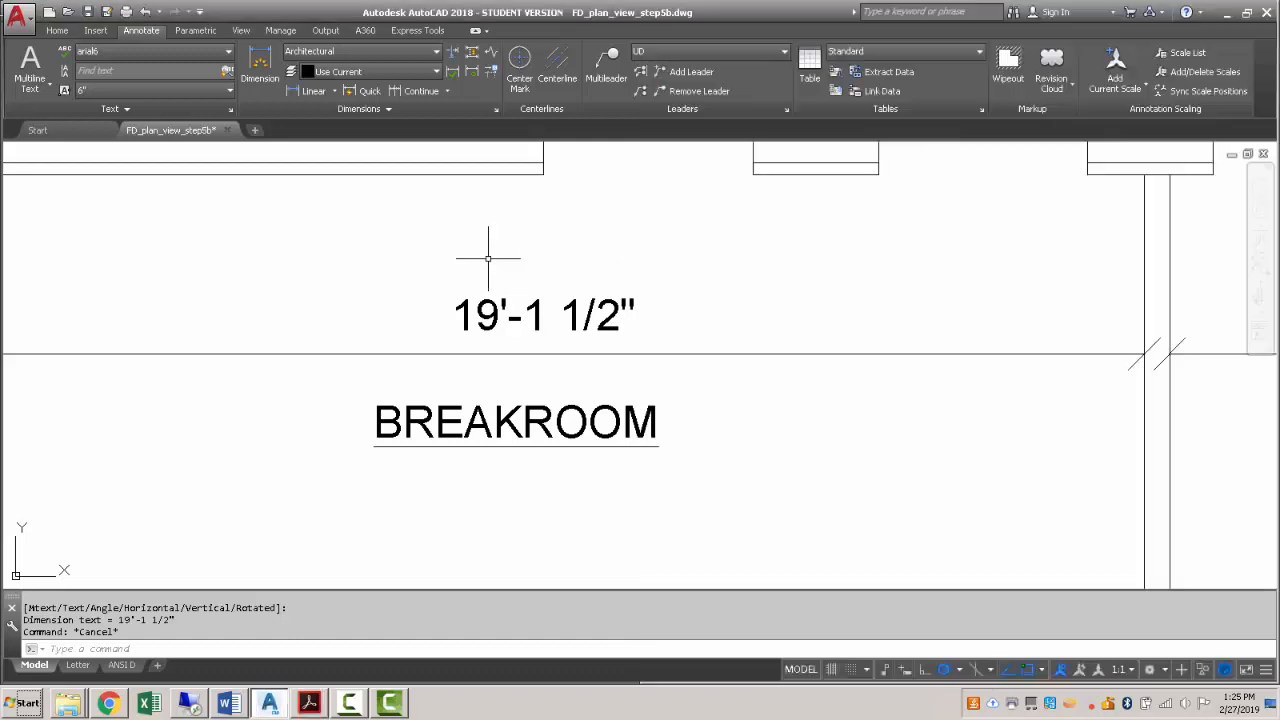
Replace the breakroom's width dimension text with the Plus/Minus symbol followed by 19'-2", checking it against the reference PDF.
double_click(537, 318)
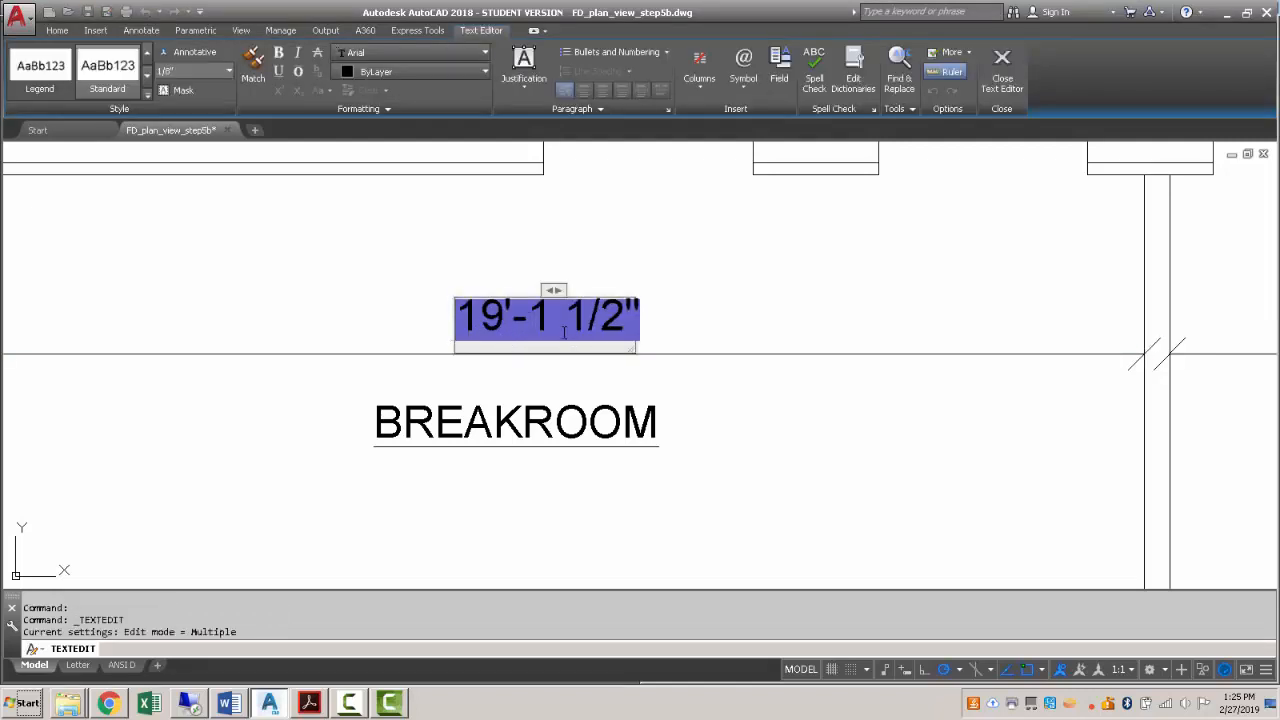
key("Delete")
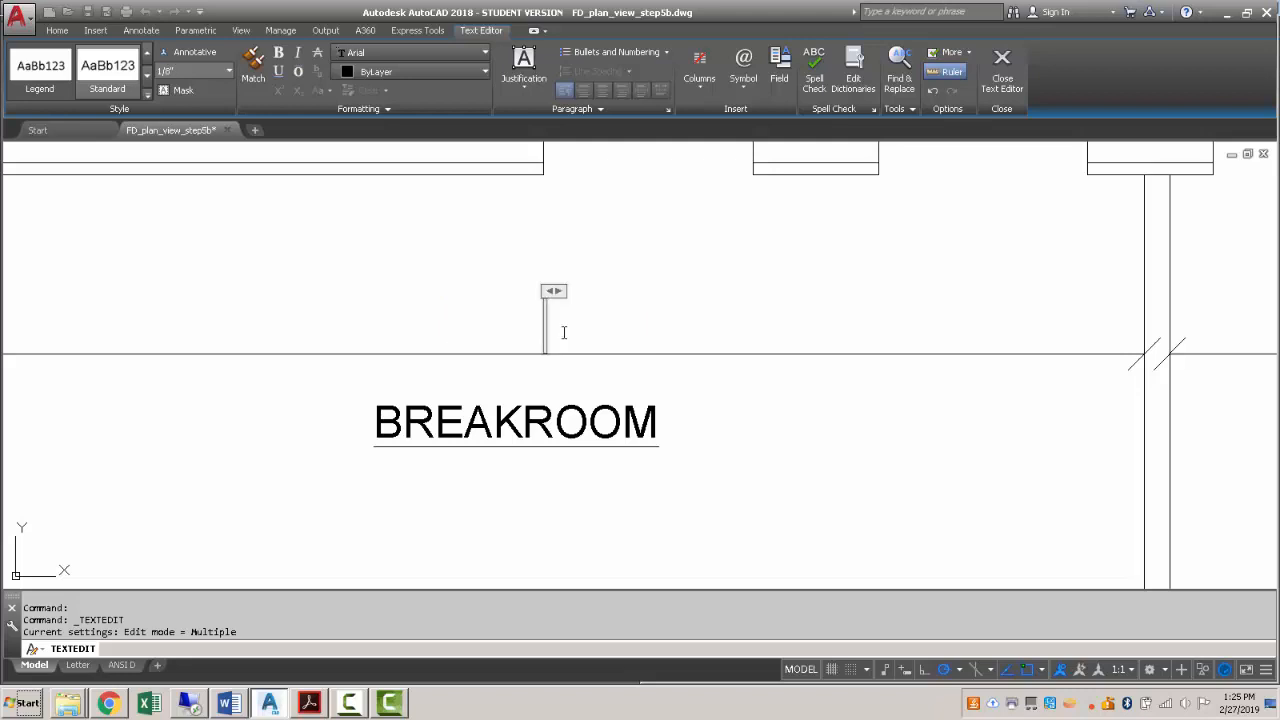
left_click(745, 88)
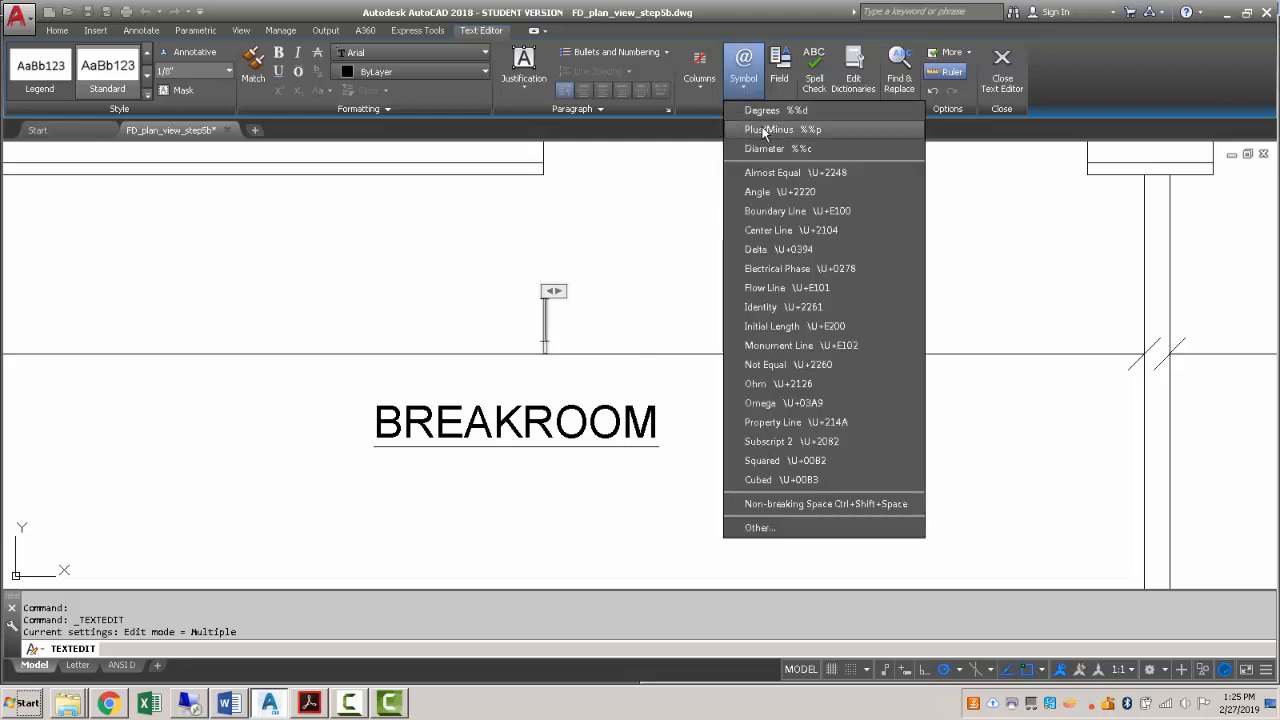
left_click(768, 129)
type("19'")
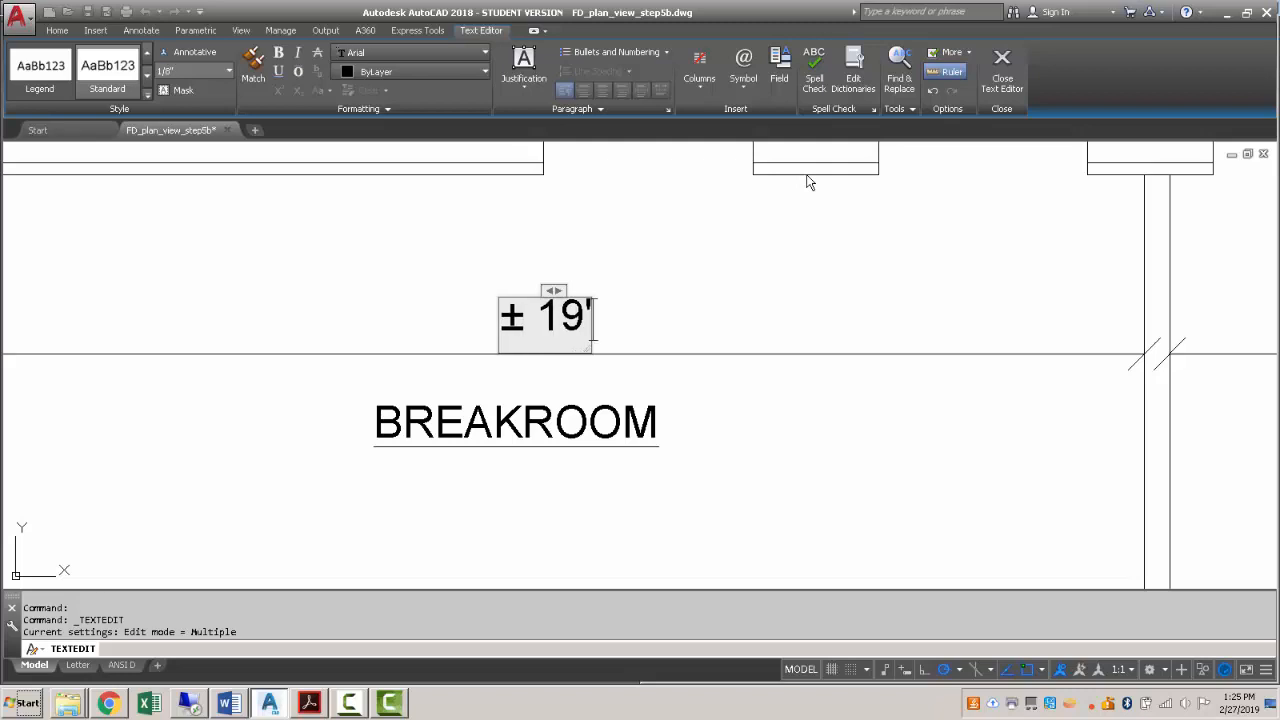
type("-")
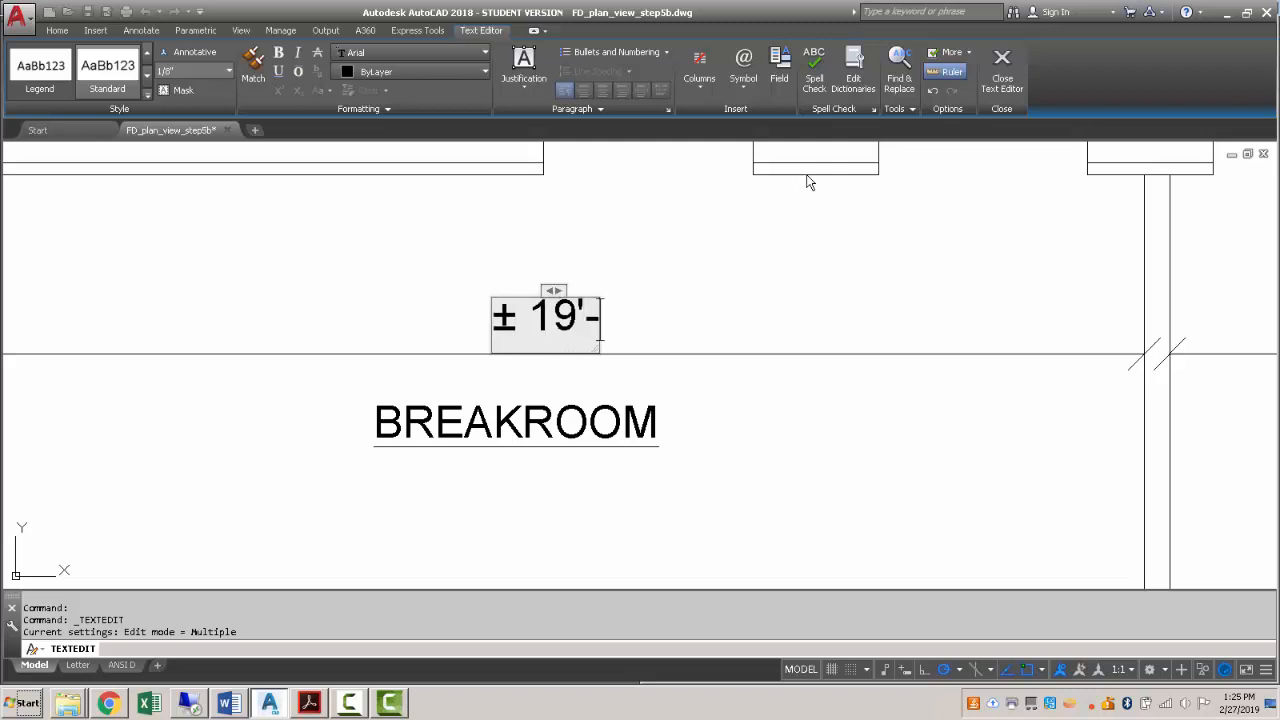
type("2\"")
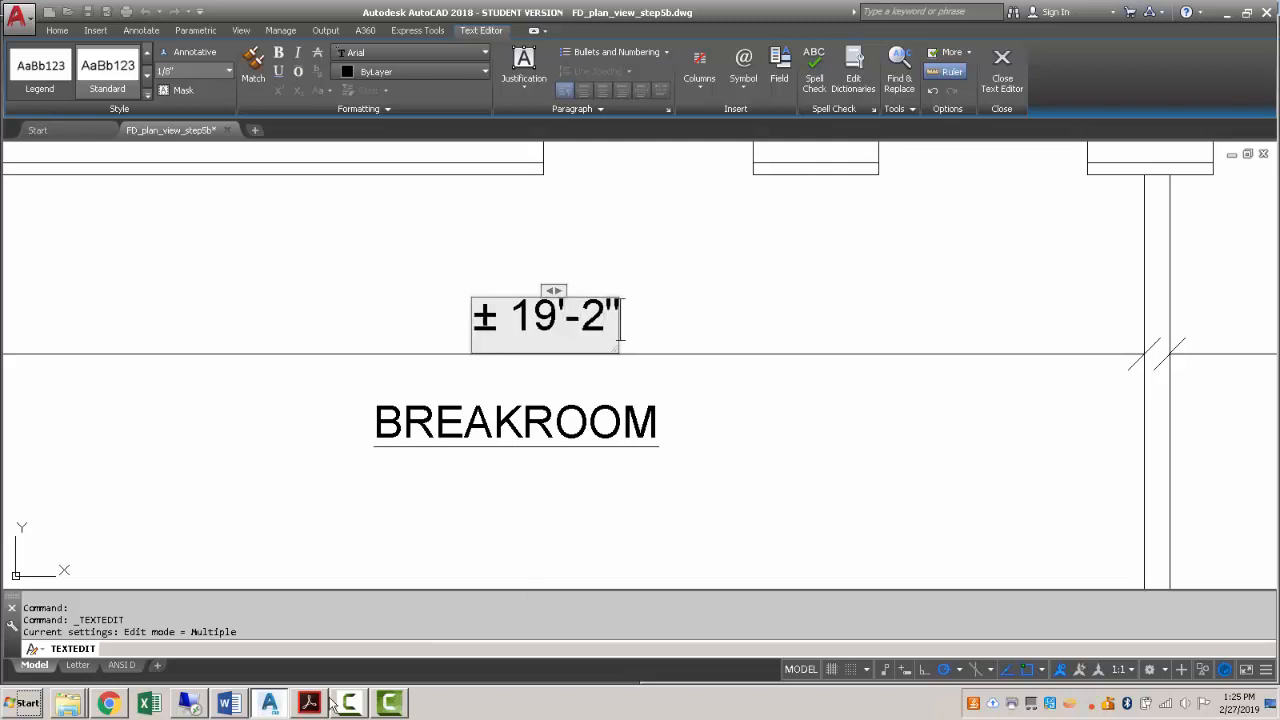
left_click(312, 704)
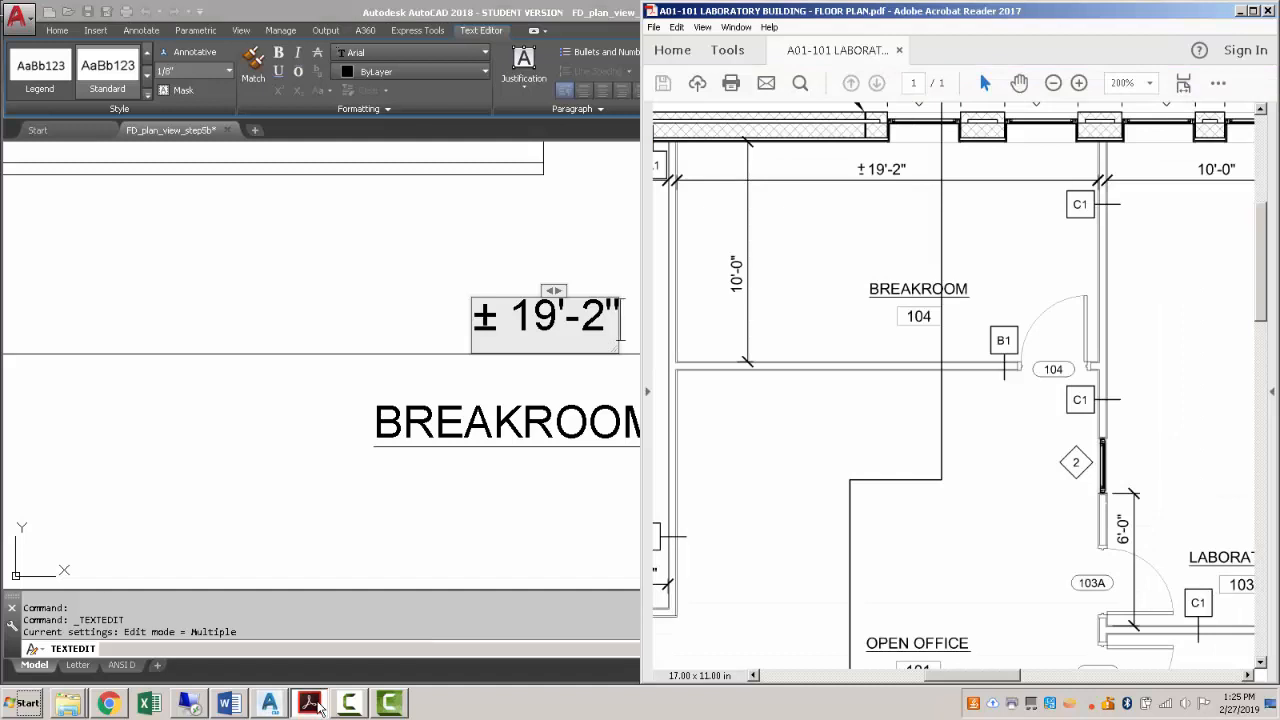
left_click(312, 704)
left_click(340, 356)
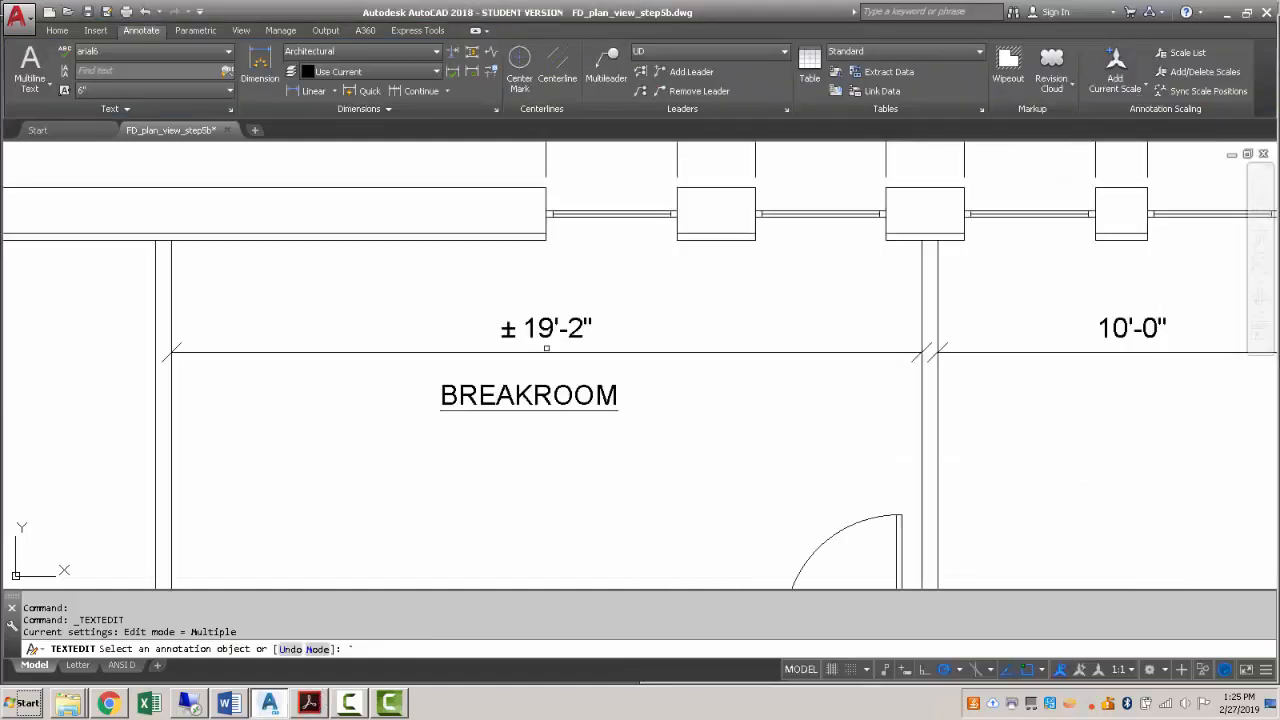
scroll(547, 347, "down", 2)
key("Escape")
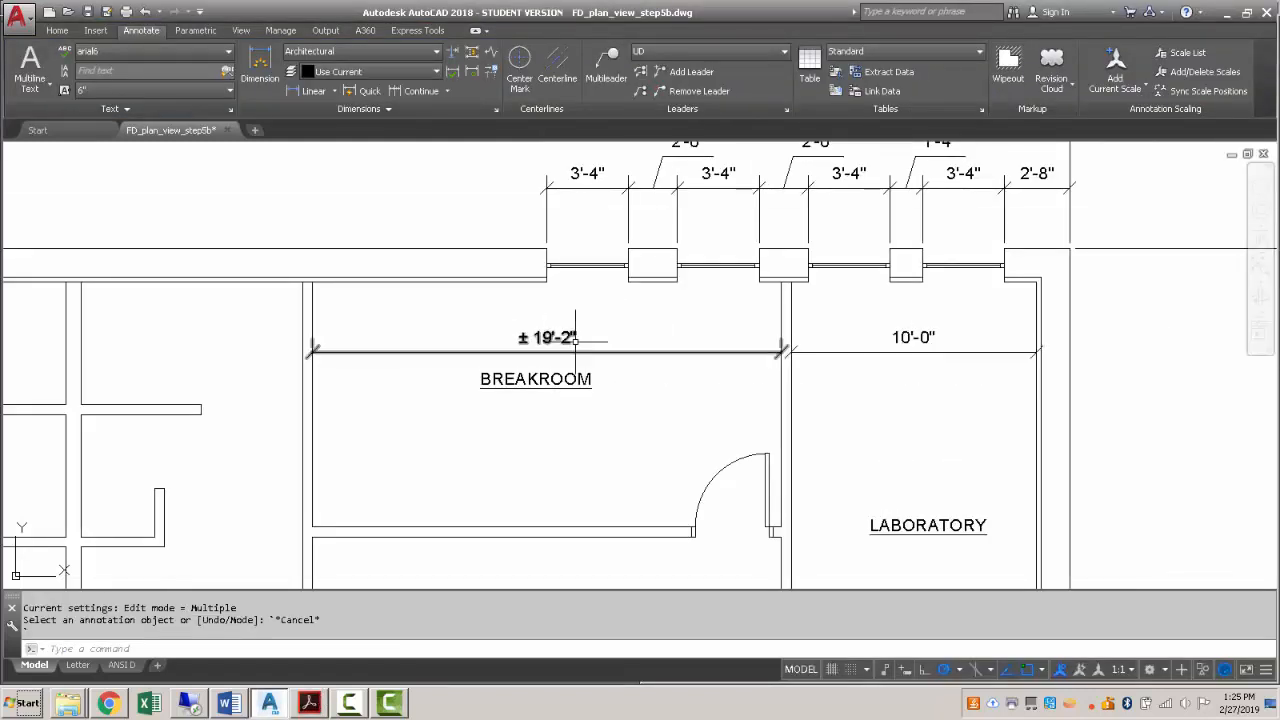
Dimension the breakroom's interior depth from the north wall to the south partition, west of the room label, using a Nearest snap for the first point.
middle_click_drag(597, 351, 536, 265)
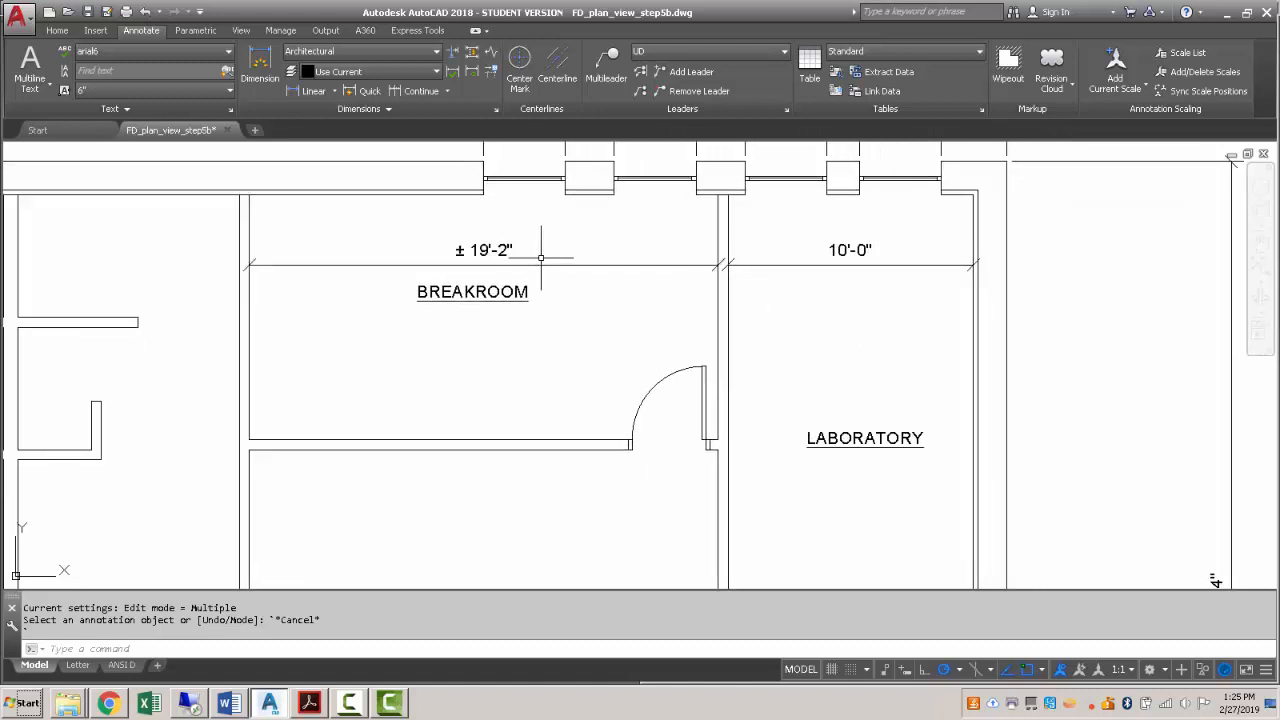
left_click(310, 90)
right_click(347, 211, "shift")
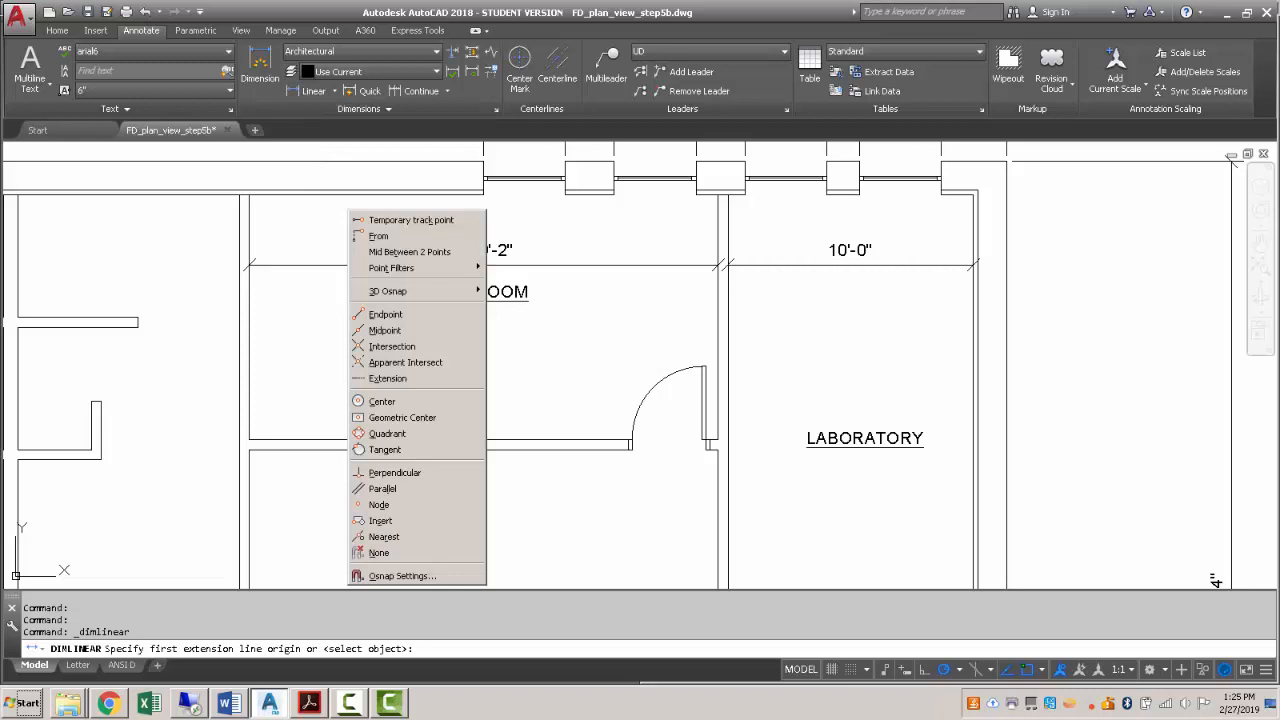
left_click(384, 537)
left_click(346, 196)
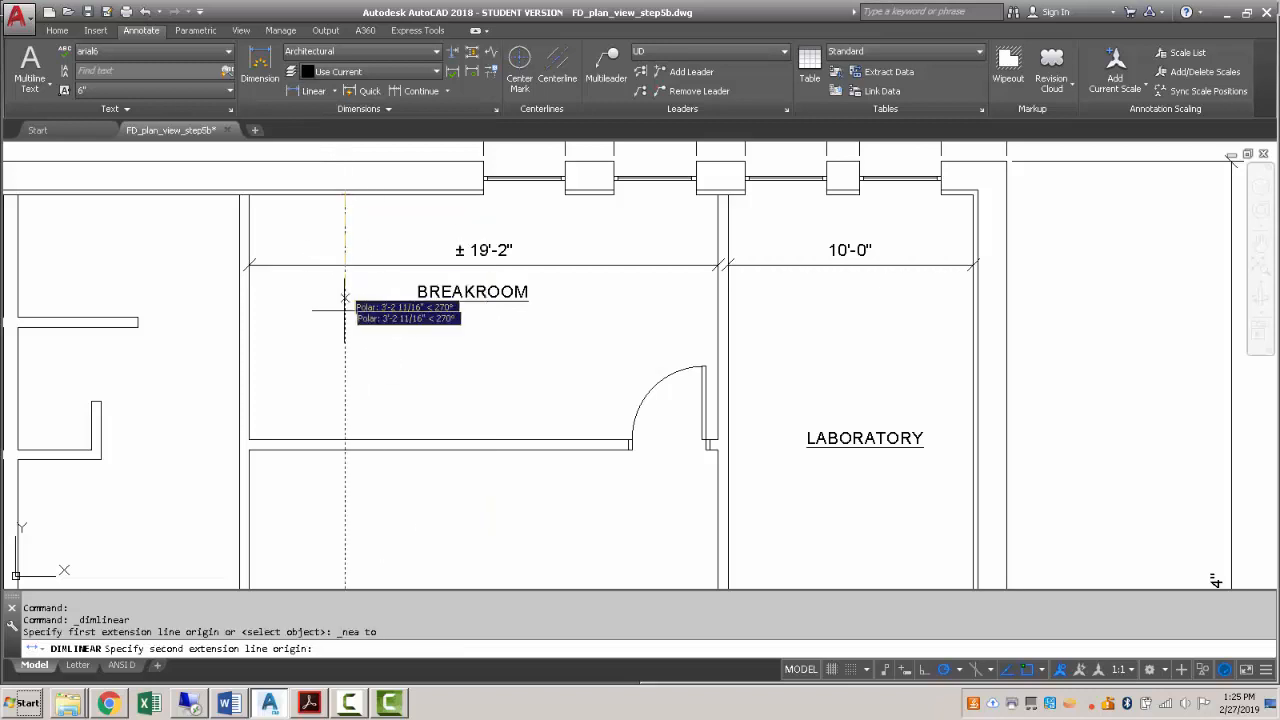
left_click(345, 440)
left_click(346, 438)
scroll(364, 366, "down", 2)
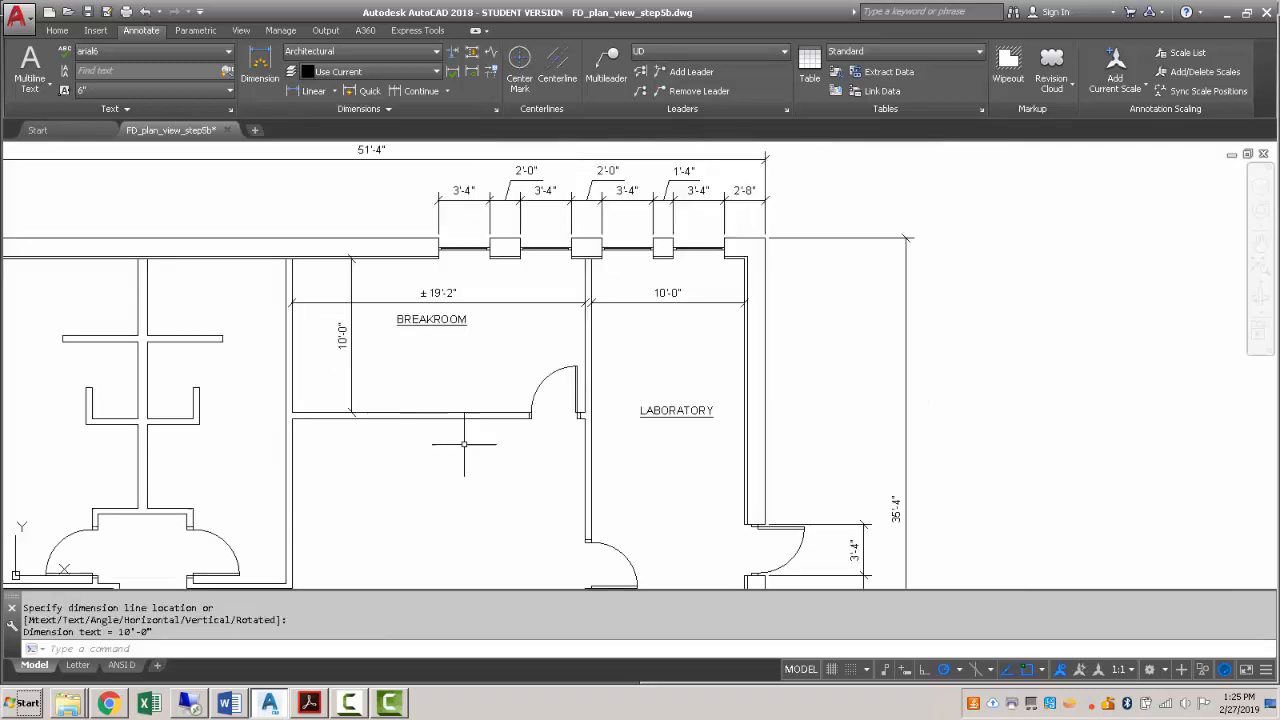
Dimension the laboratory's interior depth from the north wall to the south partition, placing the dimension line between the room label and the east wall.
middle_click_drag(589, 549, 504, 373)
middle_click_drag(574, 437, 540, 522)
key("Return")
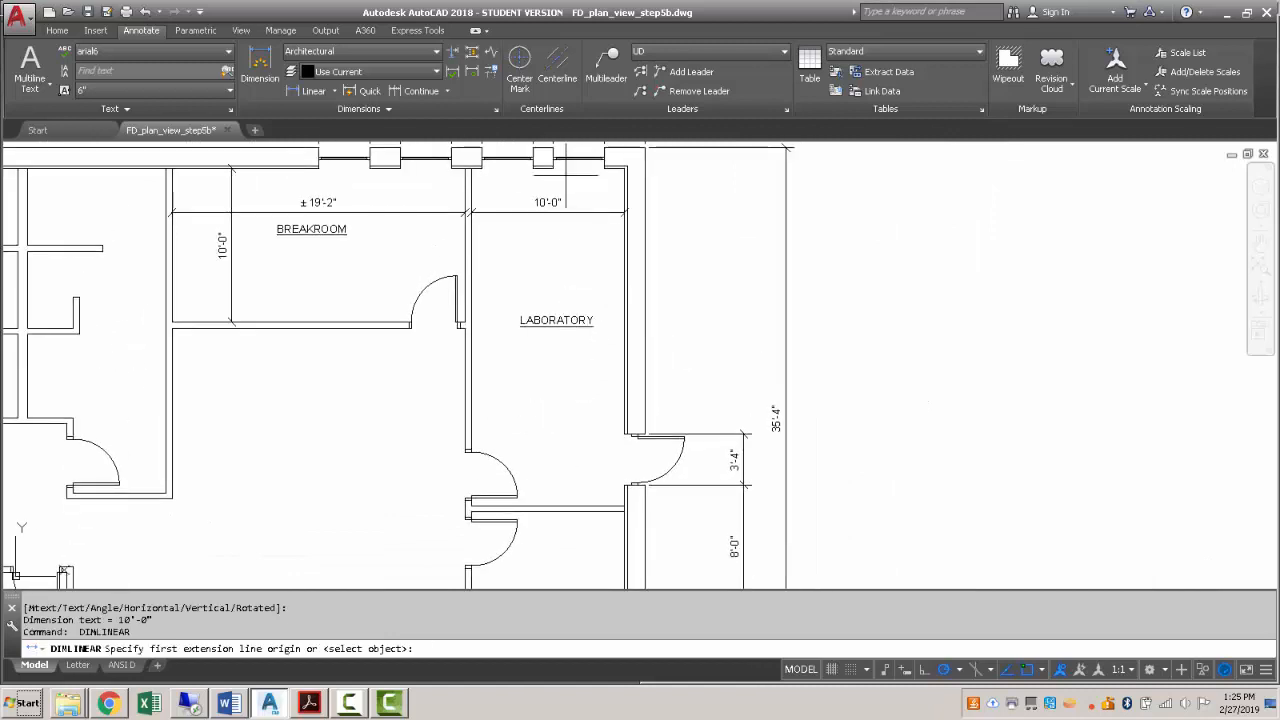
scroll(563, 174, "up", 2)
left_click(629, 167)
middle_click_drag(629, 476, 627, 261)
left_click(629, 489)
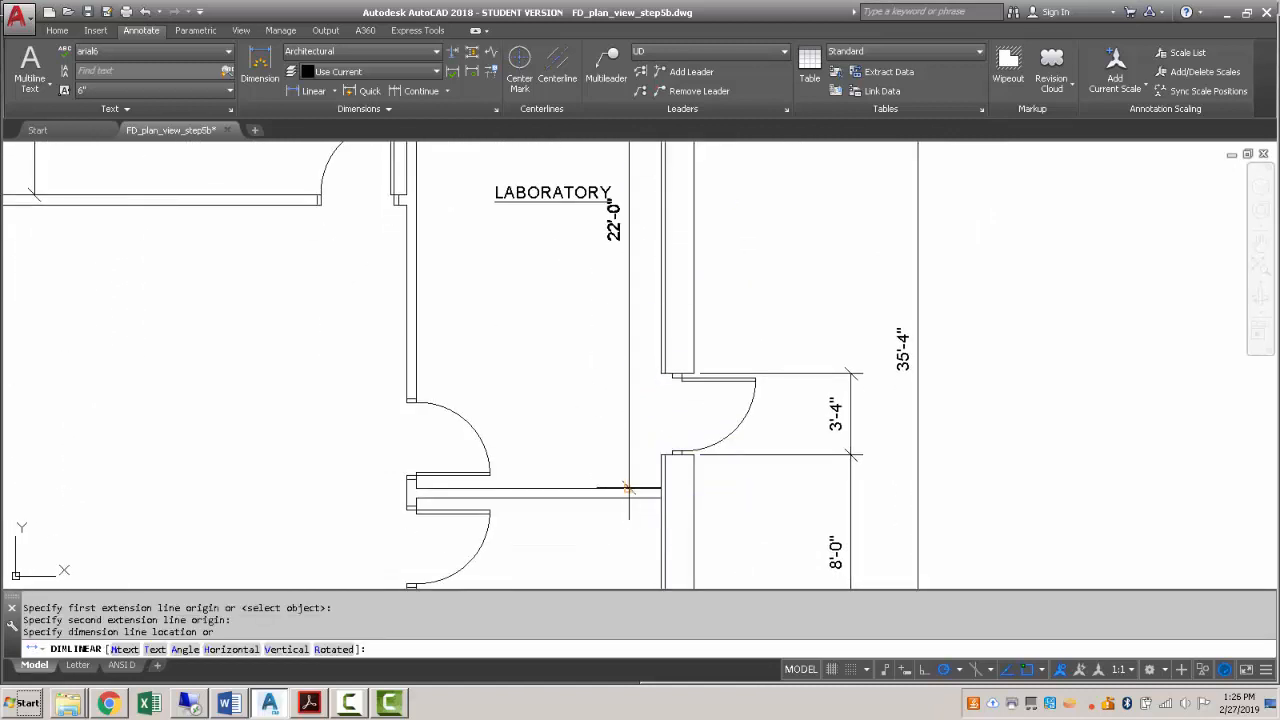
left_click(629, 489)
Move the text of the laboratory's depth dimension down along its dimension line, clear of the LABORATORY label.
scroll(640, 465, "down", 2)
scroll(631, 301, "up", 2)
left_click(626, 313)
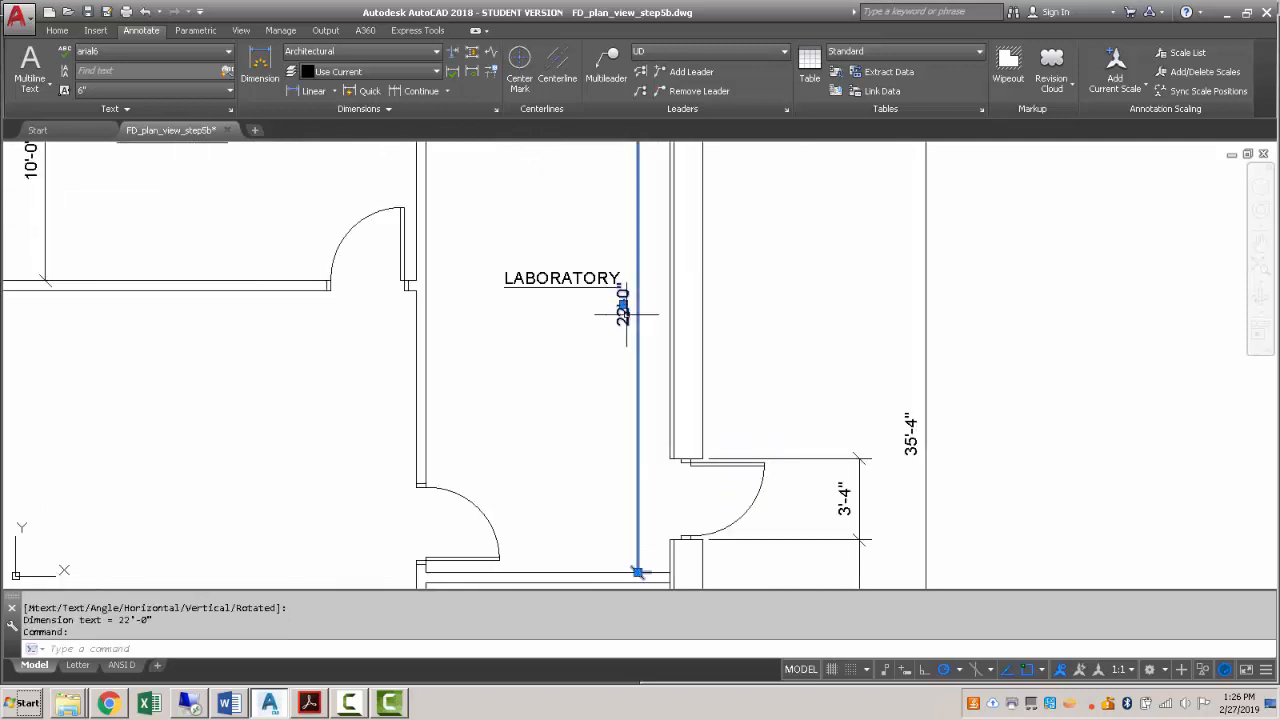
left_click(623, 305)
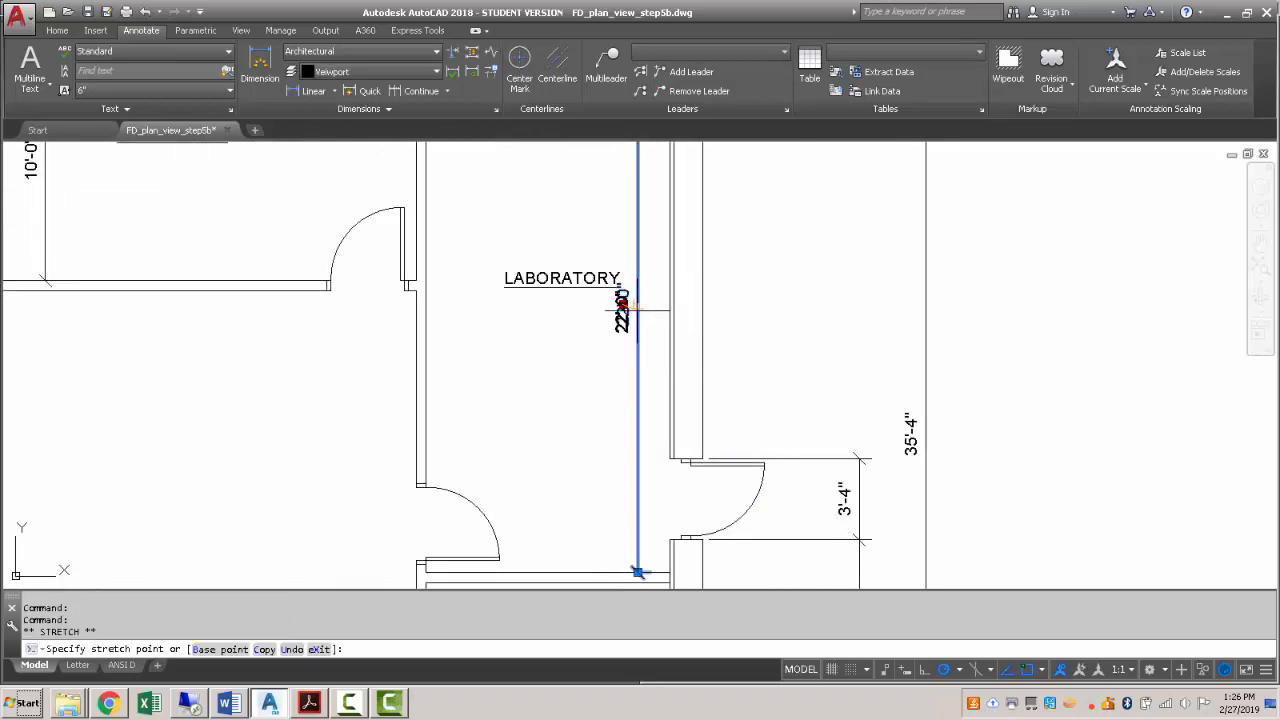
key("Escape")
Dimension the interior width of the room directly west of the breakroom, from its east partition to the central partition, aligned with the breakroom's width dimension.
scroll(634, 375, "down", 4)
middle_click_drag(600, 434, 600, 365)
scroll(509, 293, "up", 3)
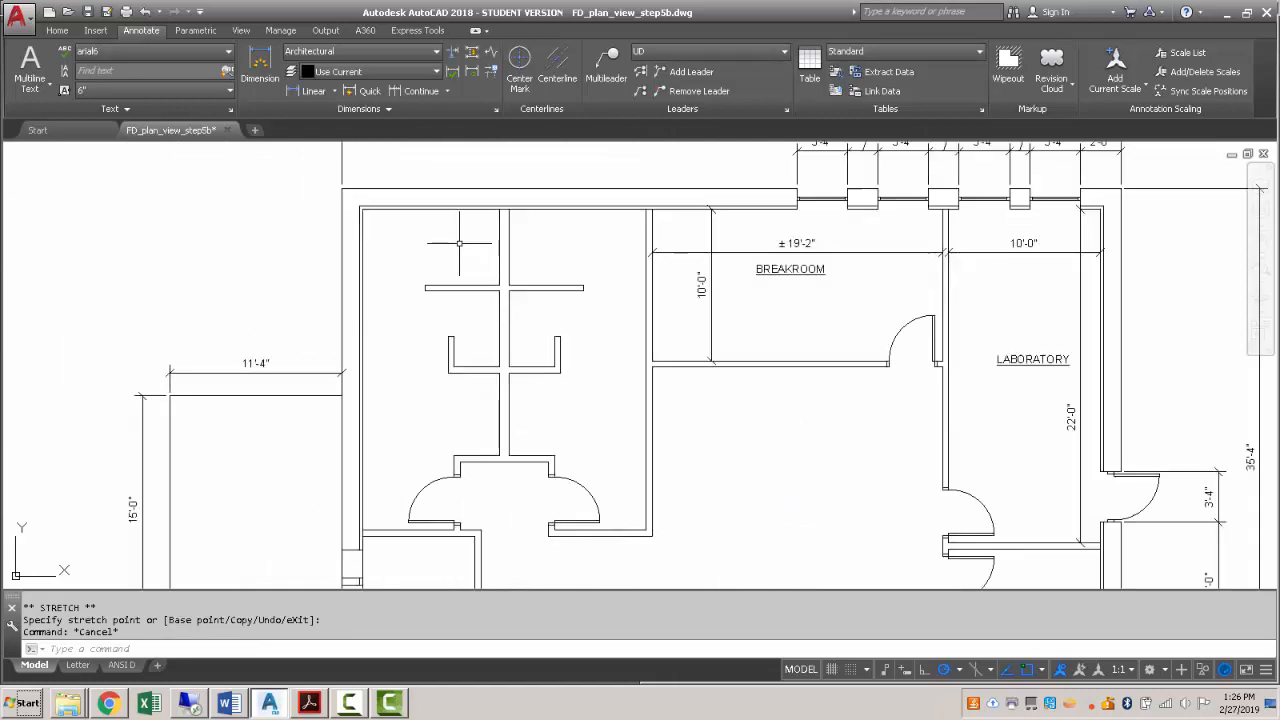
scroll(459, 242, "up", 3)
left_click(313, 90)
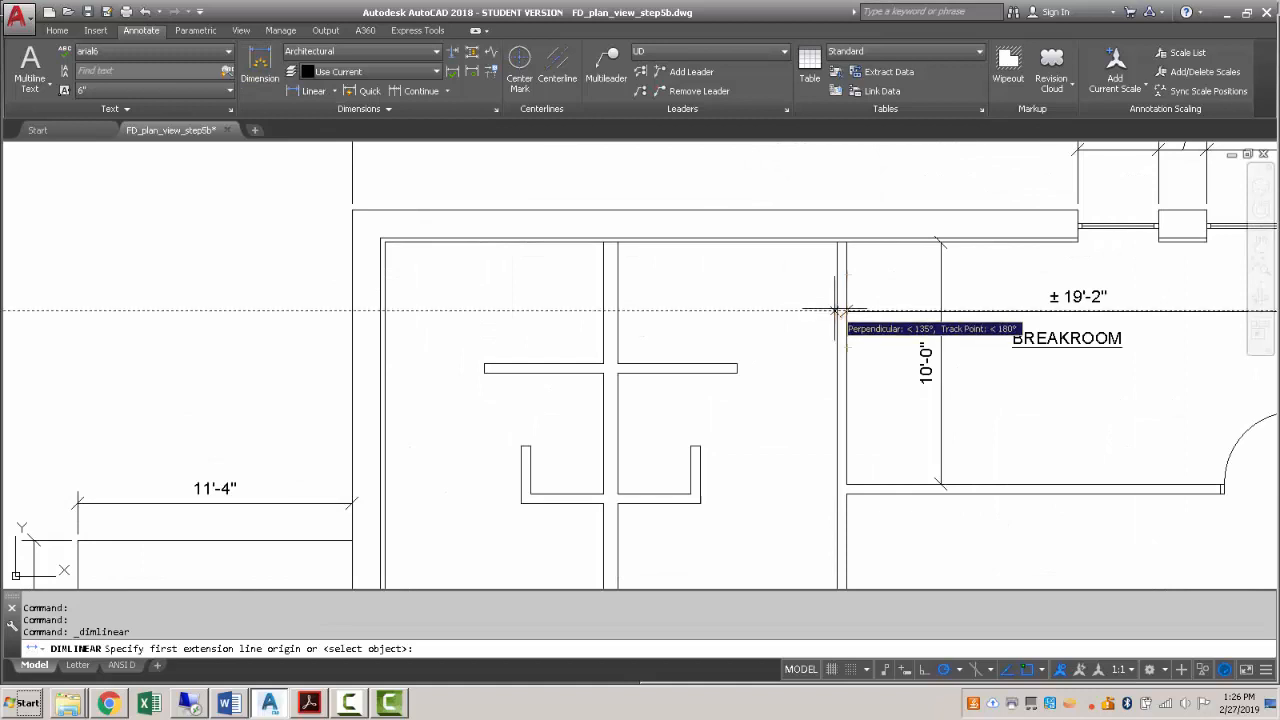
scroll(842, 316, "up", 3)
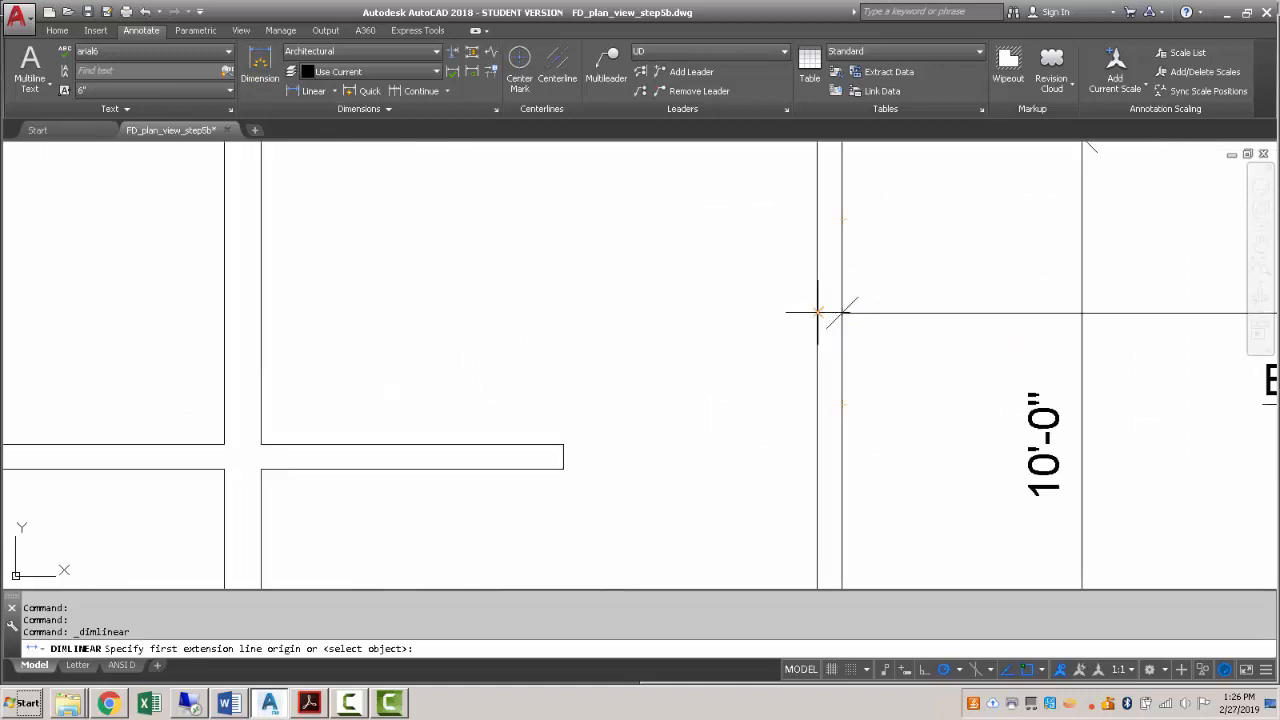
left_click(818, 313)
left_click(261, 313)
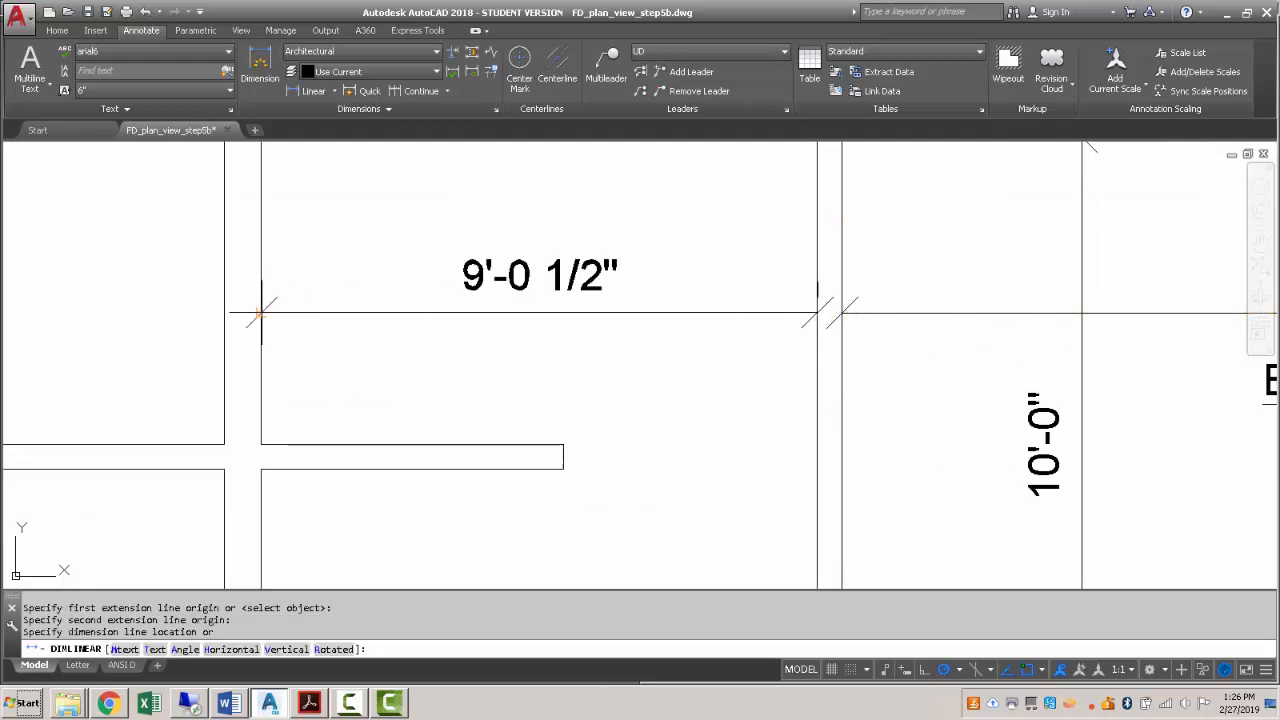
left_click(840, 314)
Dimension the northwest room's interior width from the central partition to the west wall's inner face, in line with the neighbouring room's width dimension.
middle_click_drag(304, 313, 605, 321)
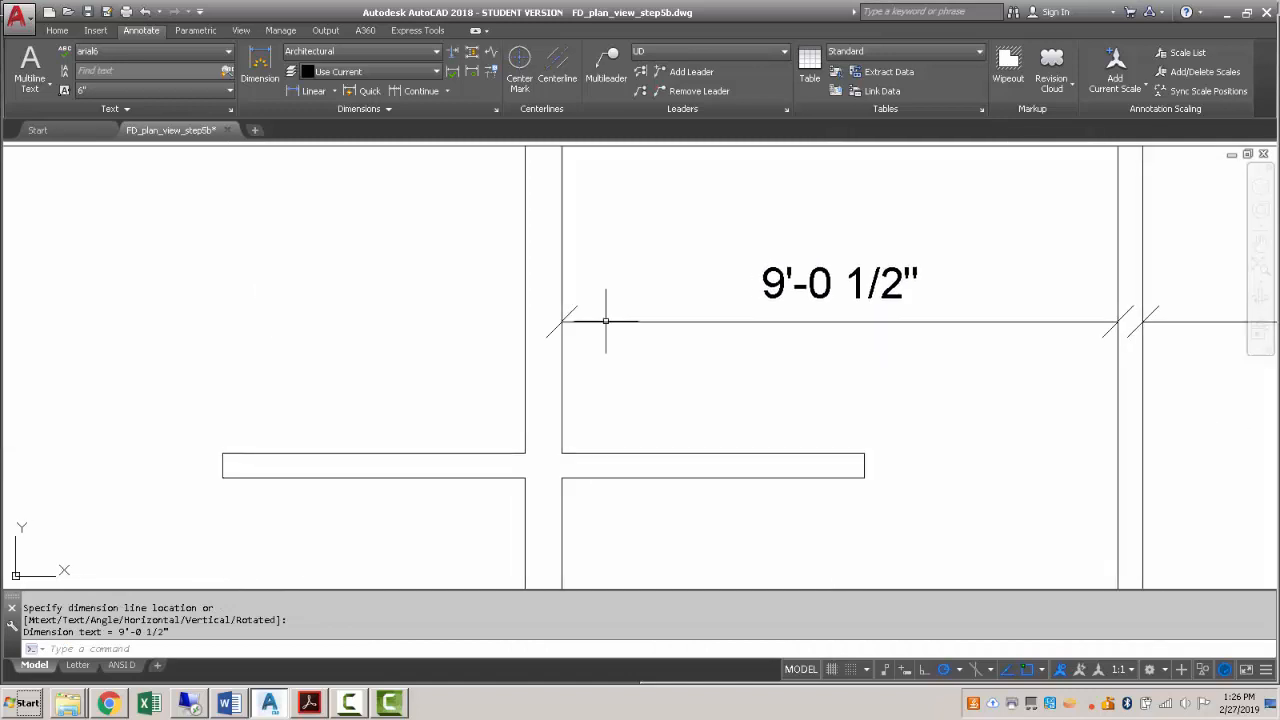
key("Return")
left_click(529, 321)
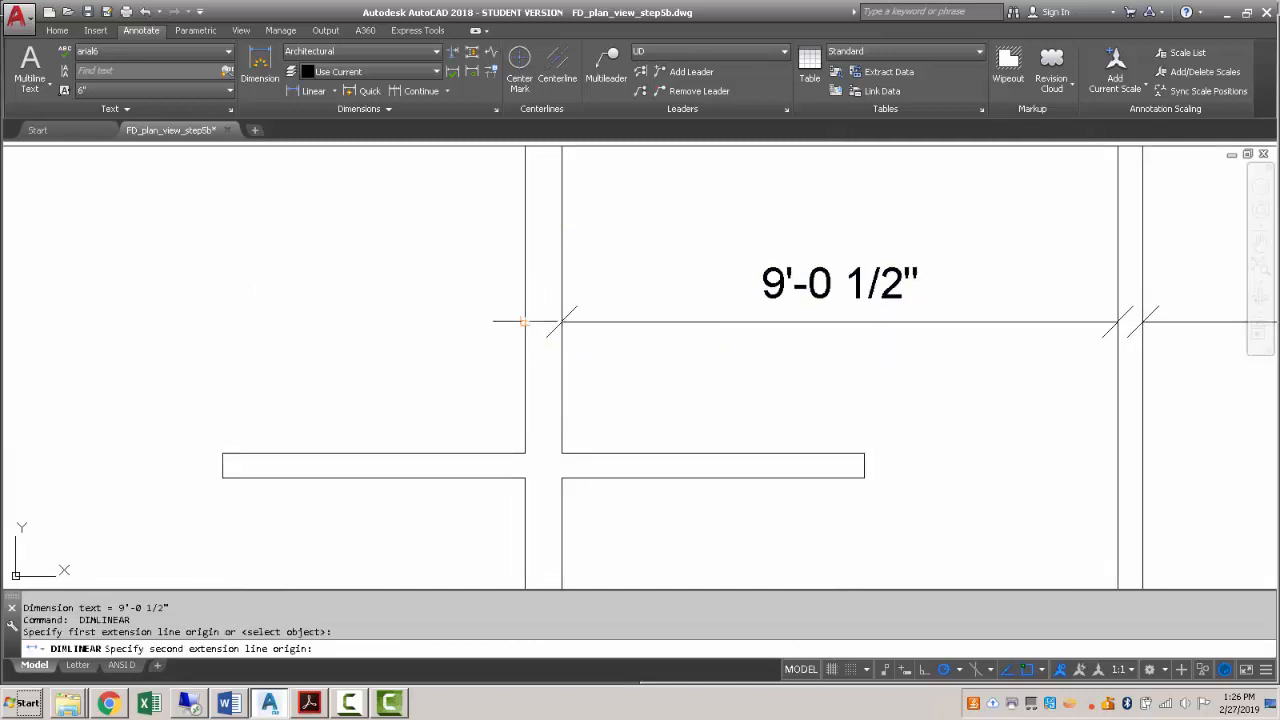
middle_click_drag(395, 323, 800, 322)
left_click(376, 319)
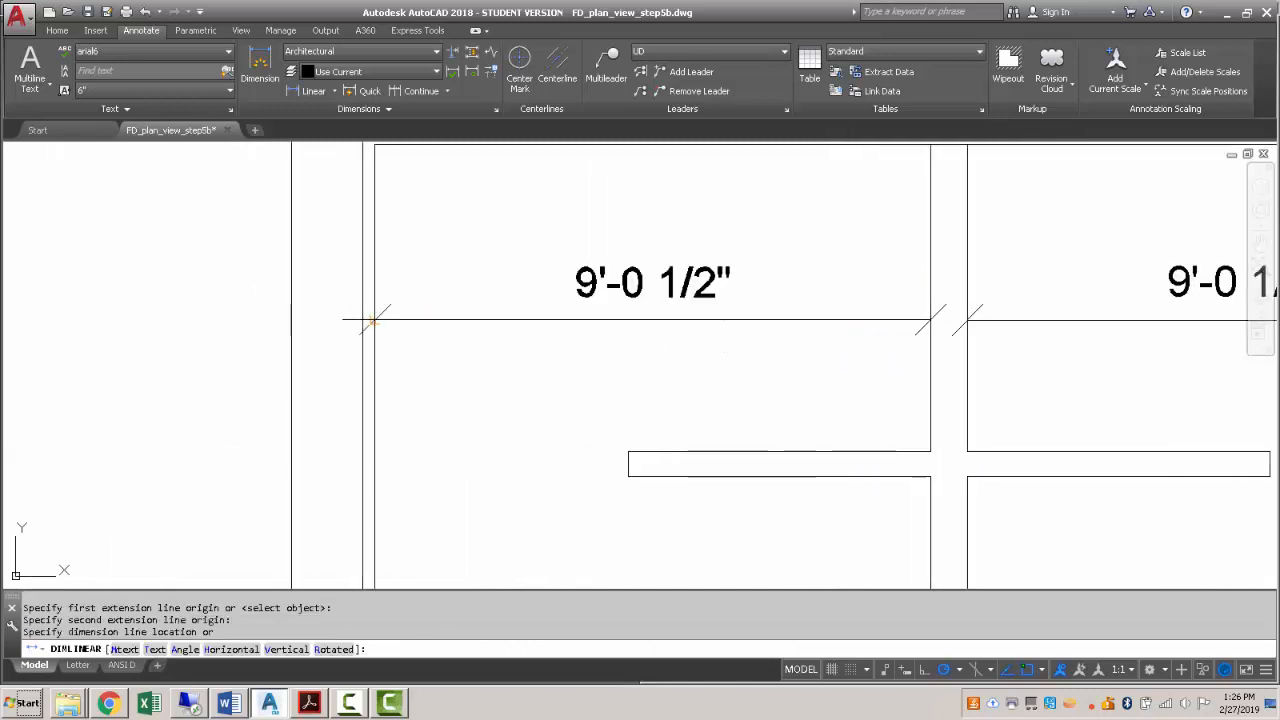
left_click(372, 321)
scroll(370, 320, "down", 6)
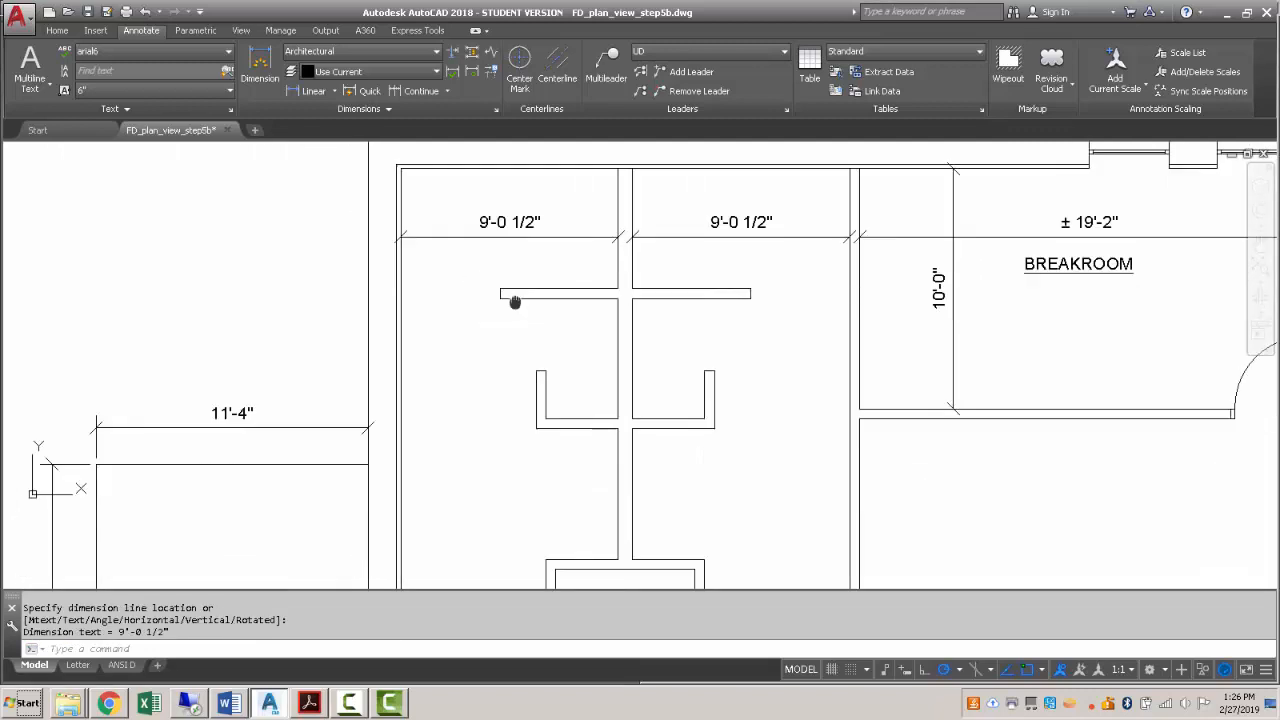
key("Return")
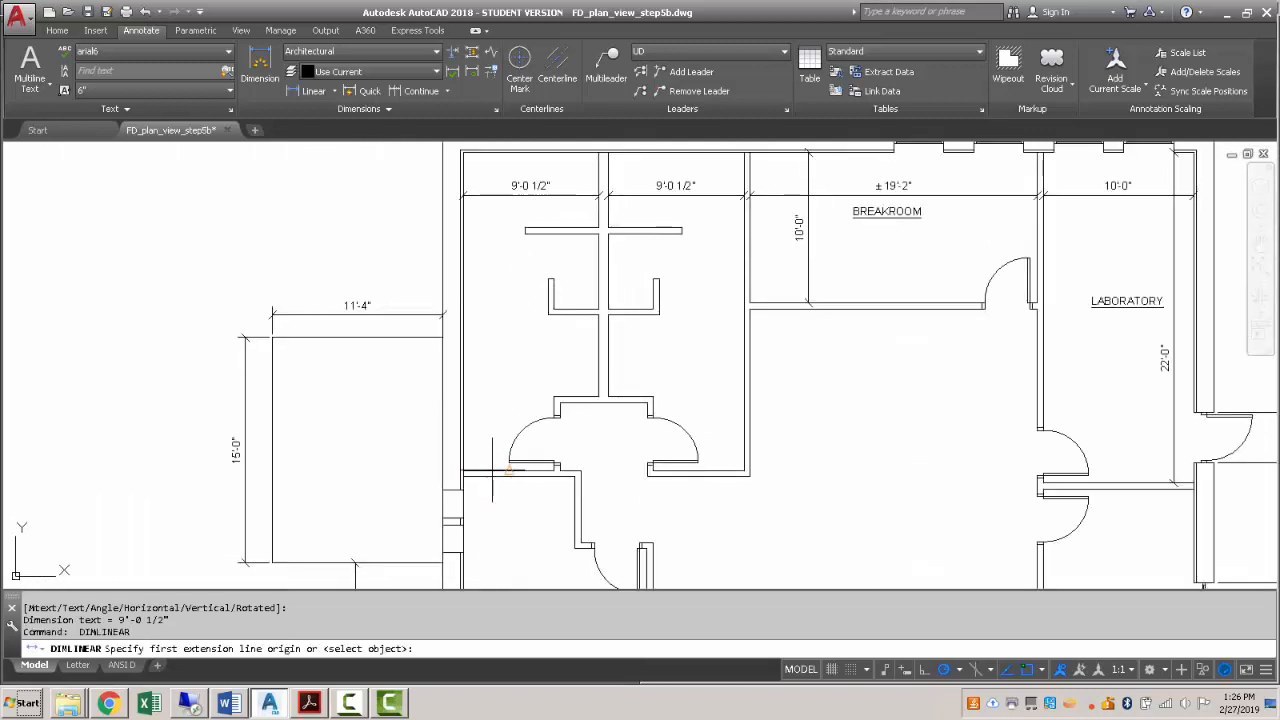
right_click(492, 468, "shift")
left_click(515, 412)
left_click(489, 471)
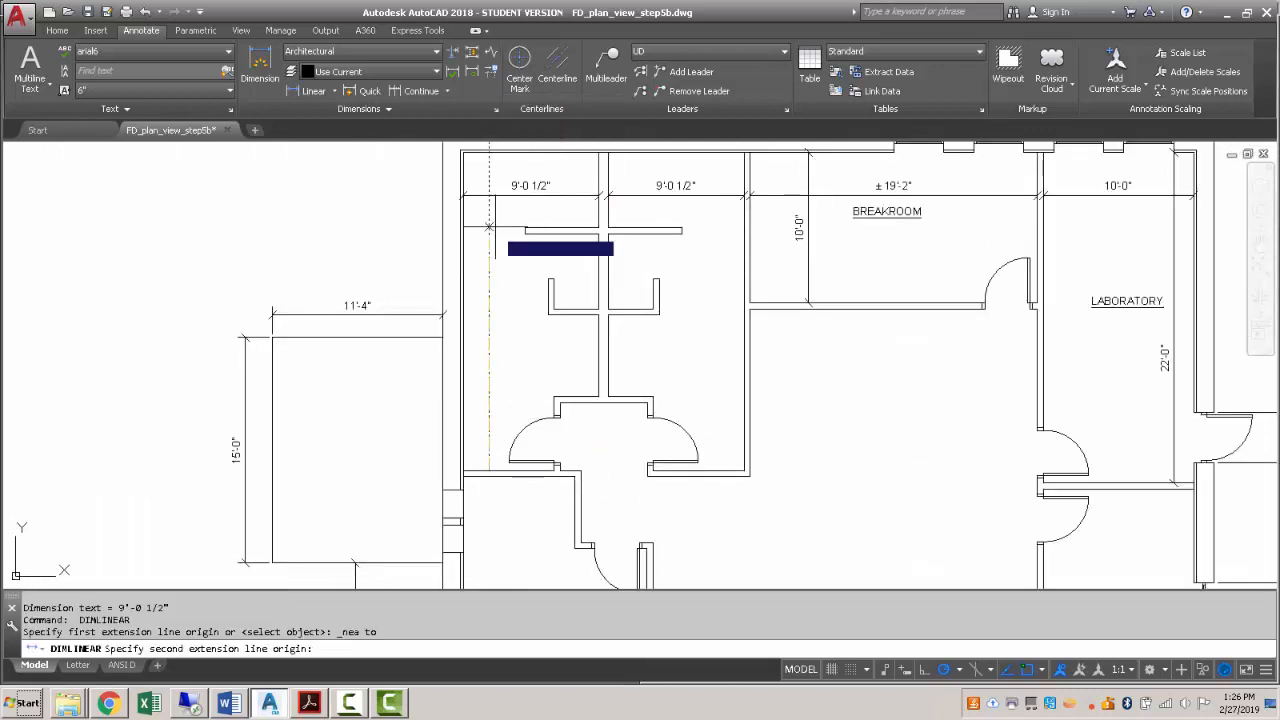
left_click(487, 152)
key("Escape")
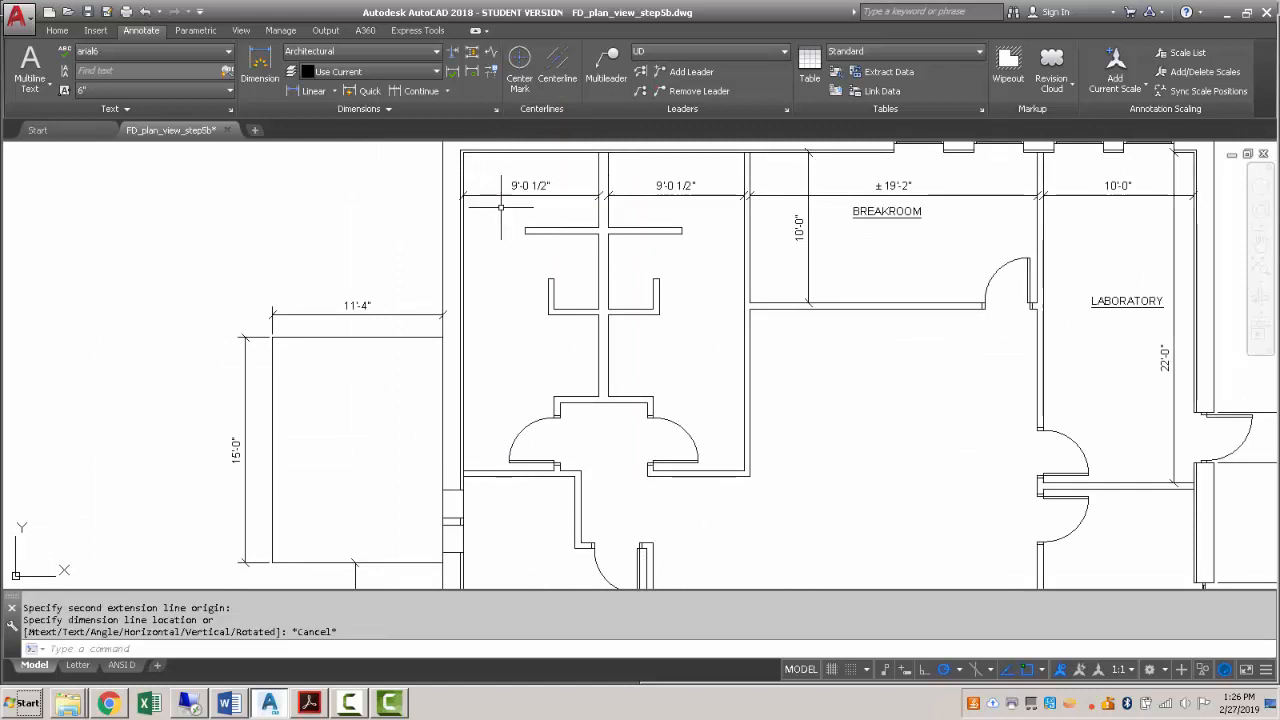
Dimension the northwest room's interior depth from the south partition to the north wall, near its west wall, using a Nearest snap for the first point.
key("Return")
right_click(489, 470, "shift")
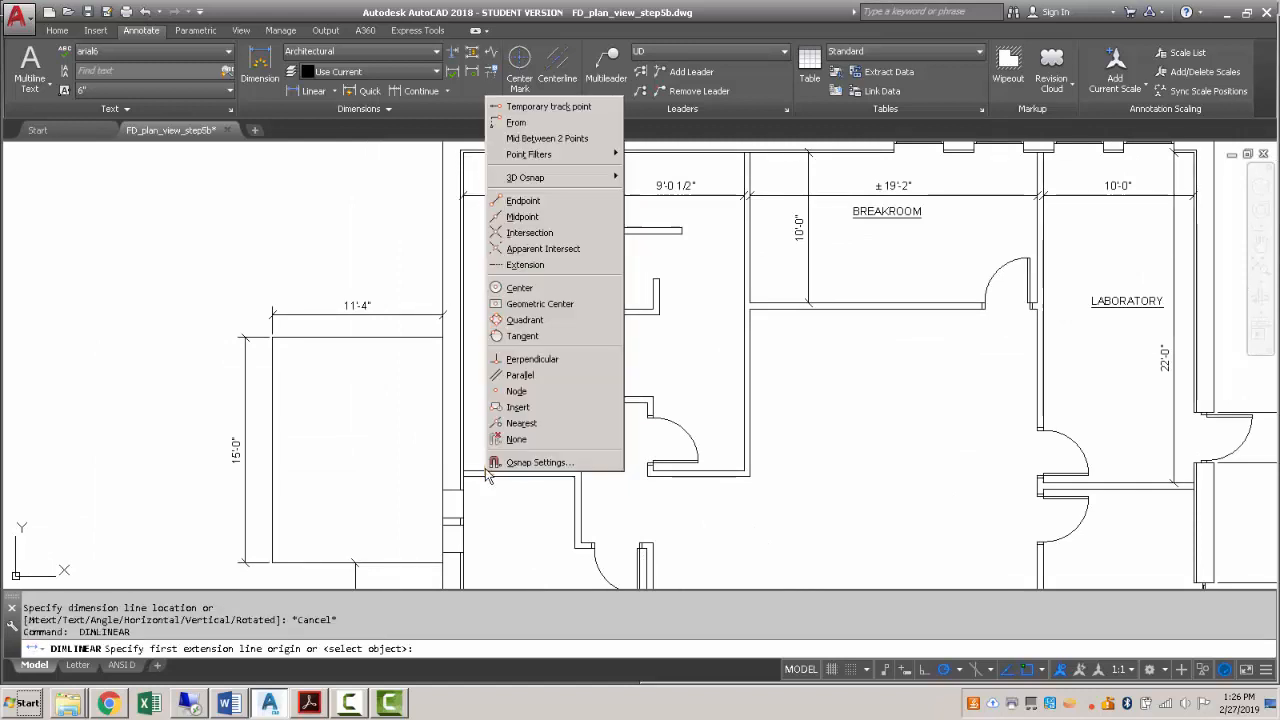
left_click(515, 418)
scroll(491, 471, "up", 4)
left_click(479, 472)
scroll(480, 471, "down", 2)
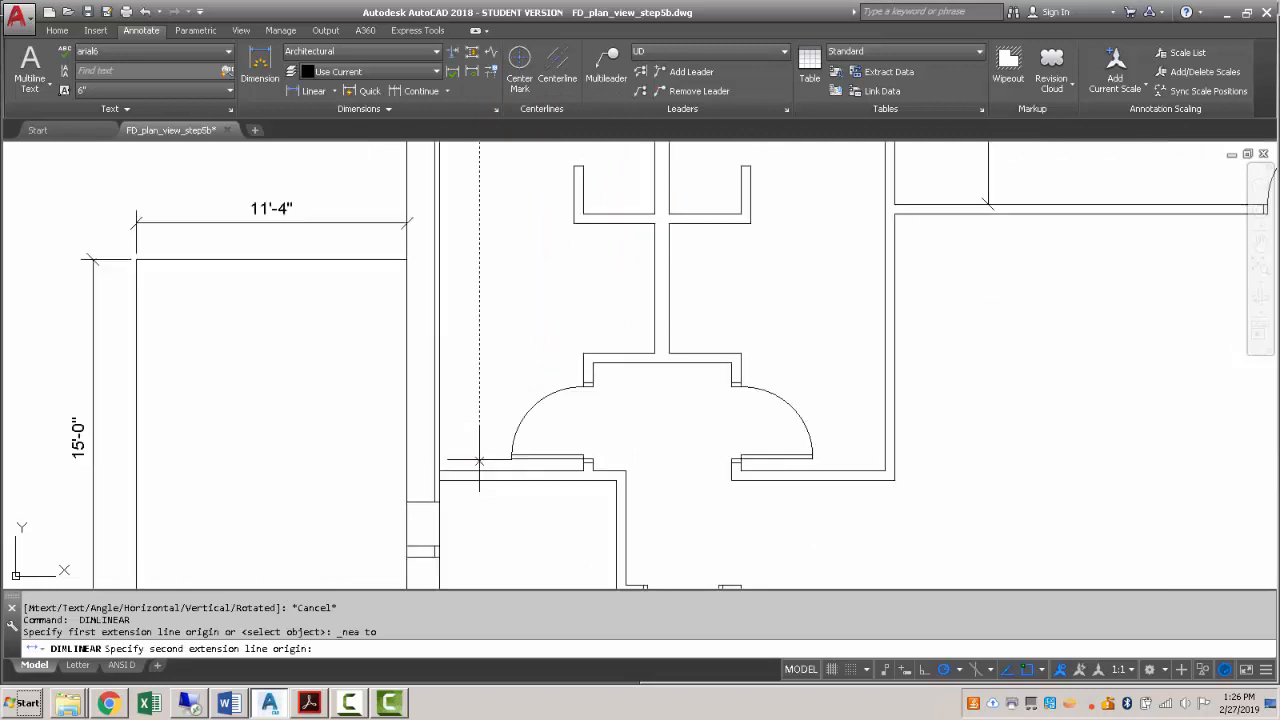
middle_click_drag(504, 252, 497, 440)
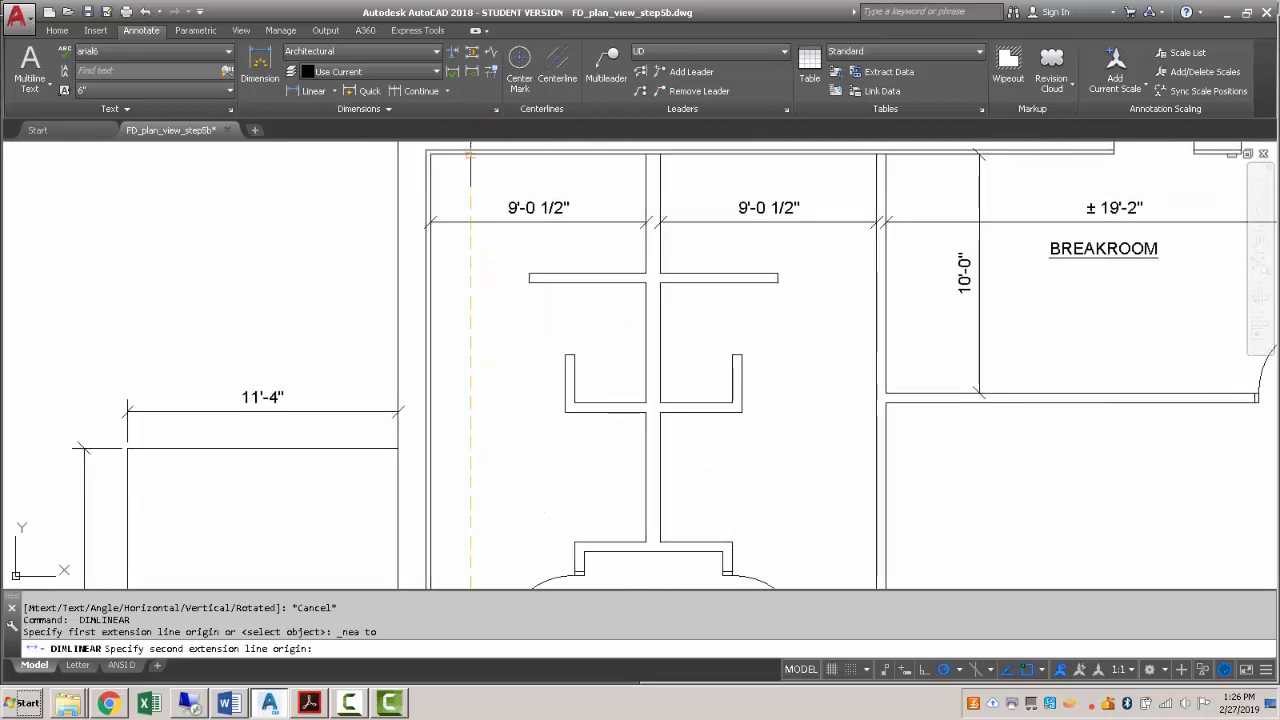
left_click(470, 153)
left_click(467, 156)
key("Escape")
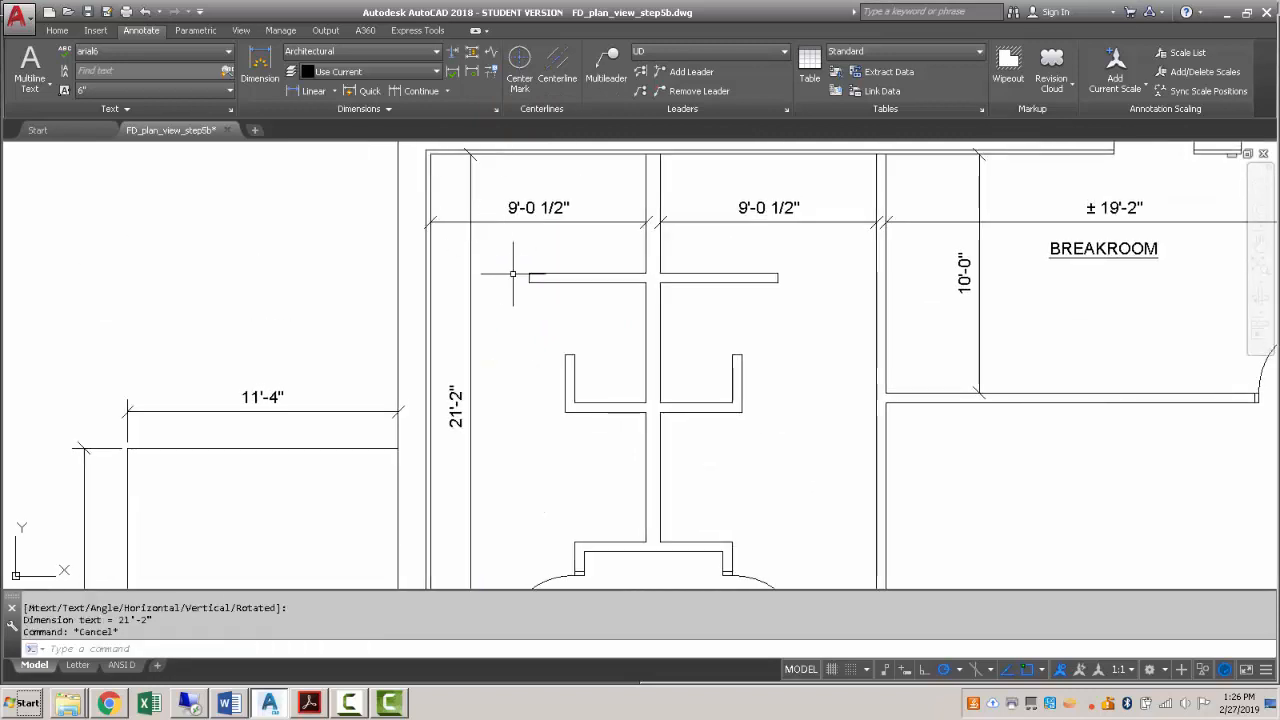
scroll(580, 305, "down", 4)
middle_click_drag(752, 402, 599, 365)
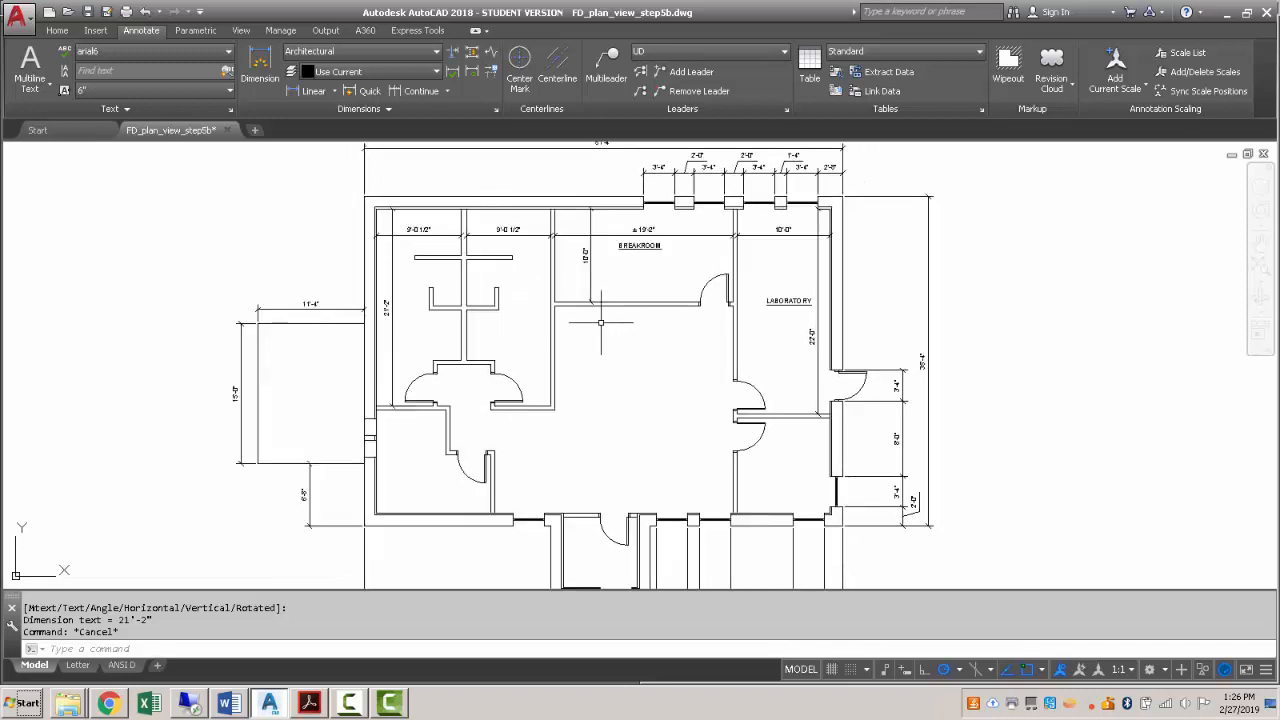